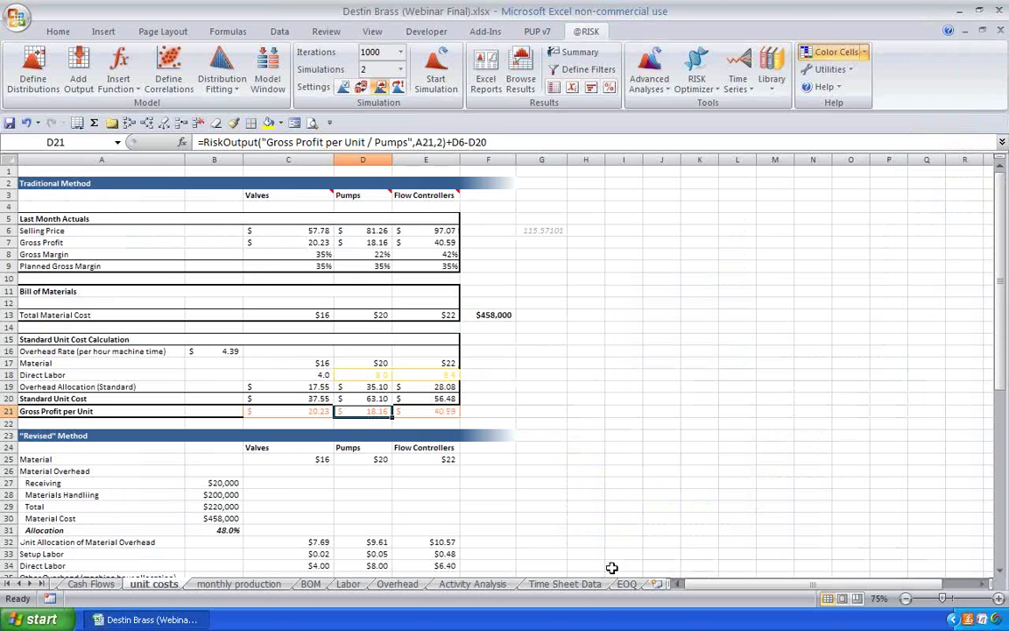
Open the Time Sheet Data sheet and look at the first empirical observations under Valves
{"action": "left_click", "coordinate": [563, 583]}
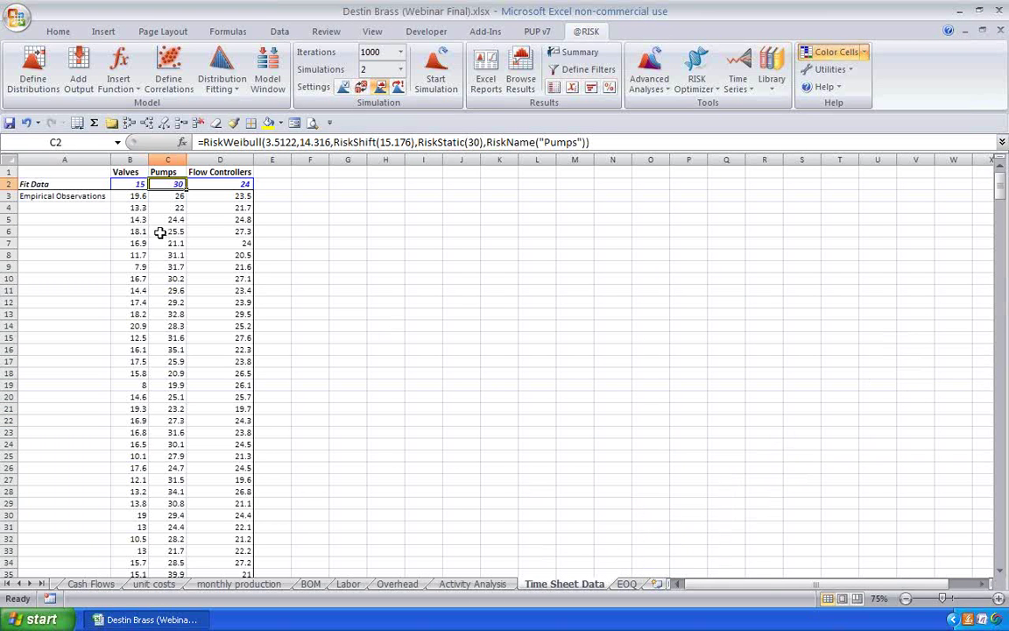
{"action": "left_click", "coordinate": [133, 196]}
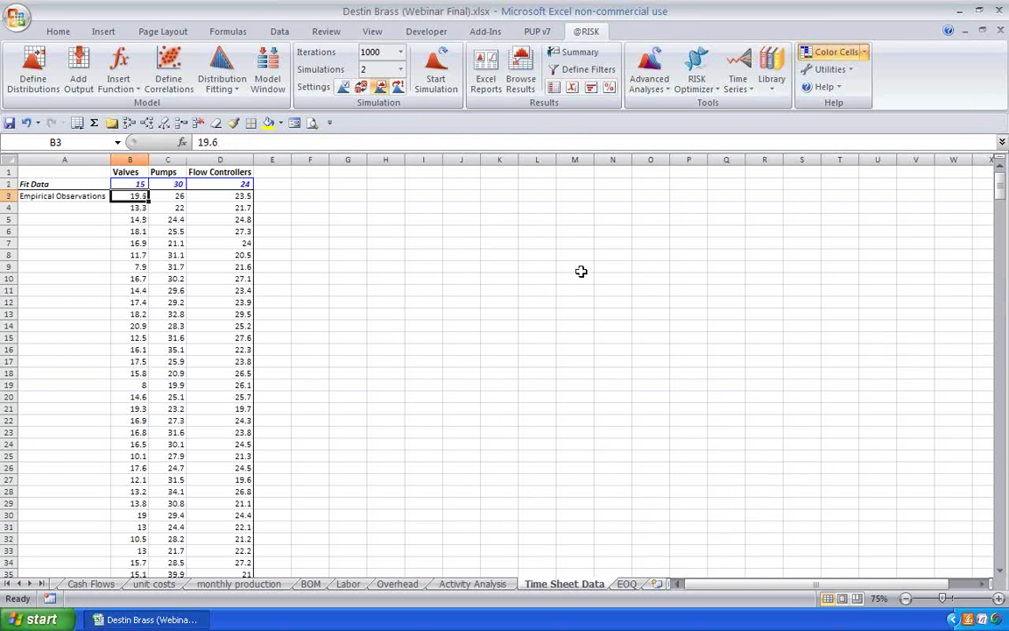
{"action": "left_click_drag", "start_coordinate": [135, 208], "coordinate": [194, 209]}
{"action": "left_click", "coordinate": [131, 208]}
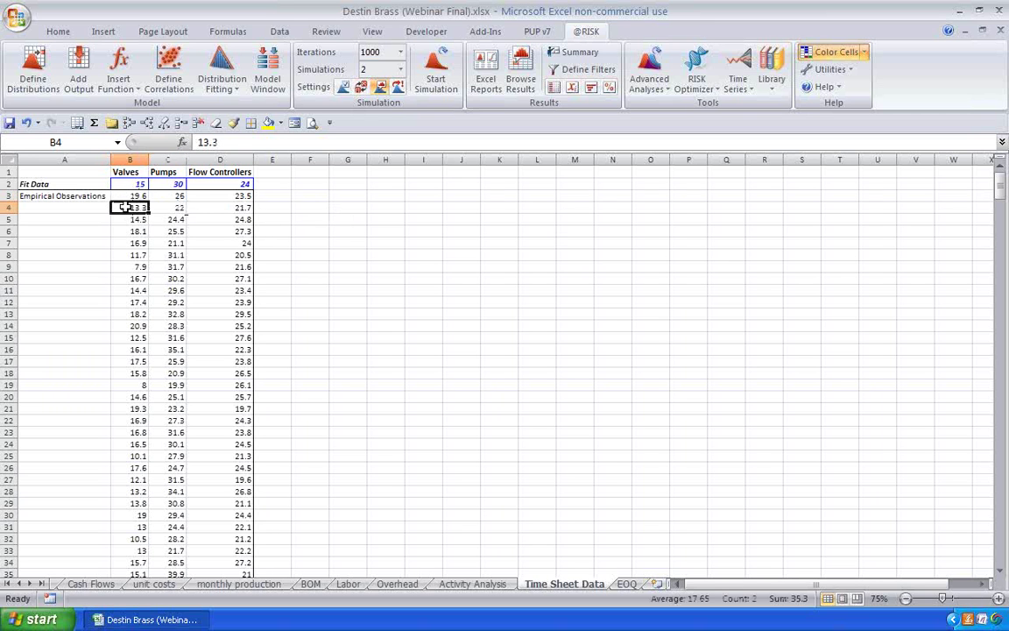
Review the Valves observations down to their last entry in B50 and return to the start of the data
{"action": "key", "text": "Down"}
{"action": "key", "text": "Down"}
{"action": "key", "text": "Down"}
{"action": "key", "text": "Down"}
{"action": "key", "text": "Down"}
{"action": "key", "text": "Down"}
{"action": "key", "text": "Down"}
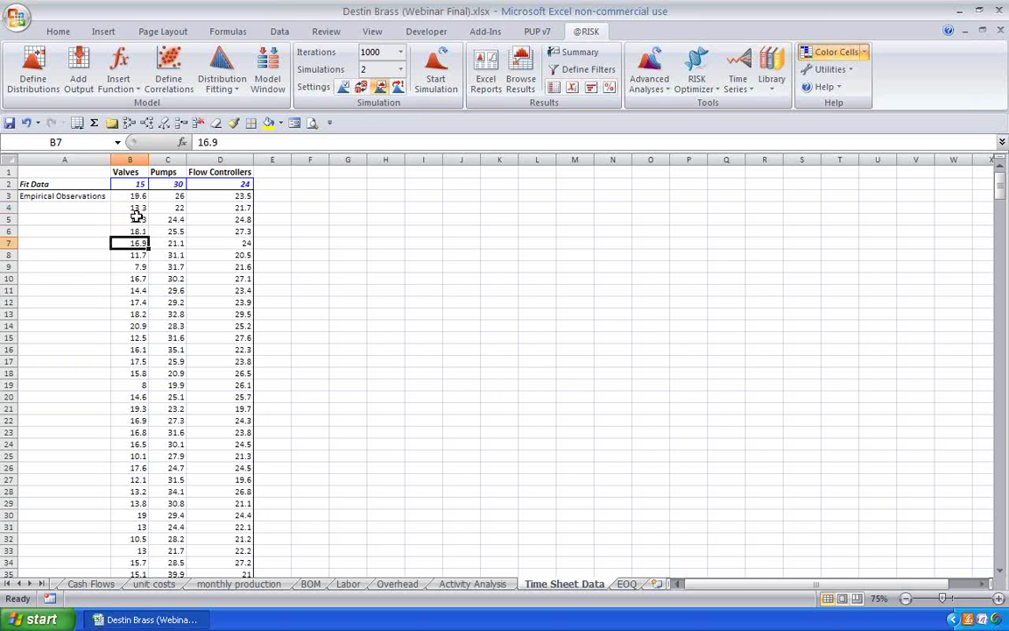
{"action": "scroll", "coordinate": [131, 263], "scroll_direction": "down", "scroll_amount": 4}
{"action": "left_click", "coordinate": [171, 256]}
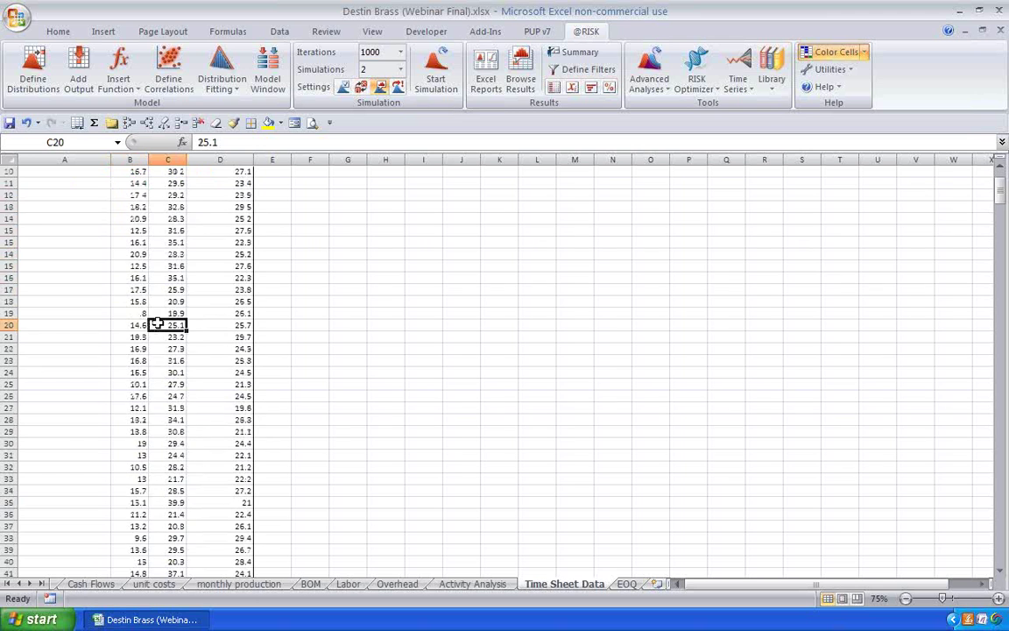
{"action": "scroll", "coordinate": [140, 315], "scroll_direction": "down", "scroll_amount": 9}
{"action": "left_click", "coordinate": [140, 302]}
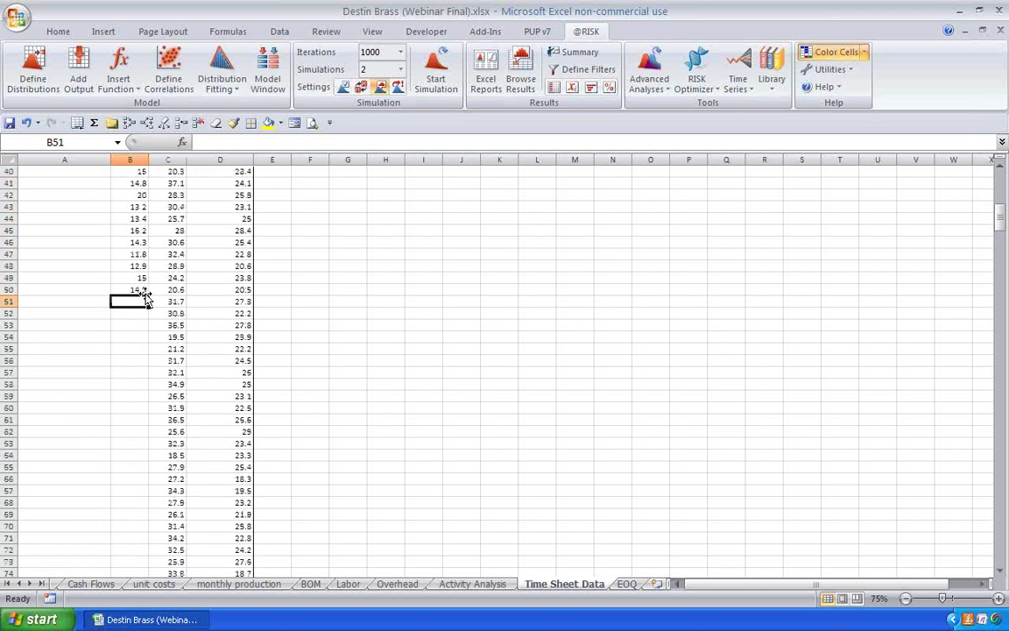
{"action": "left_click", "coordinate": [141, 290]}
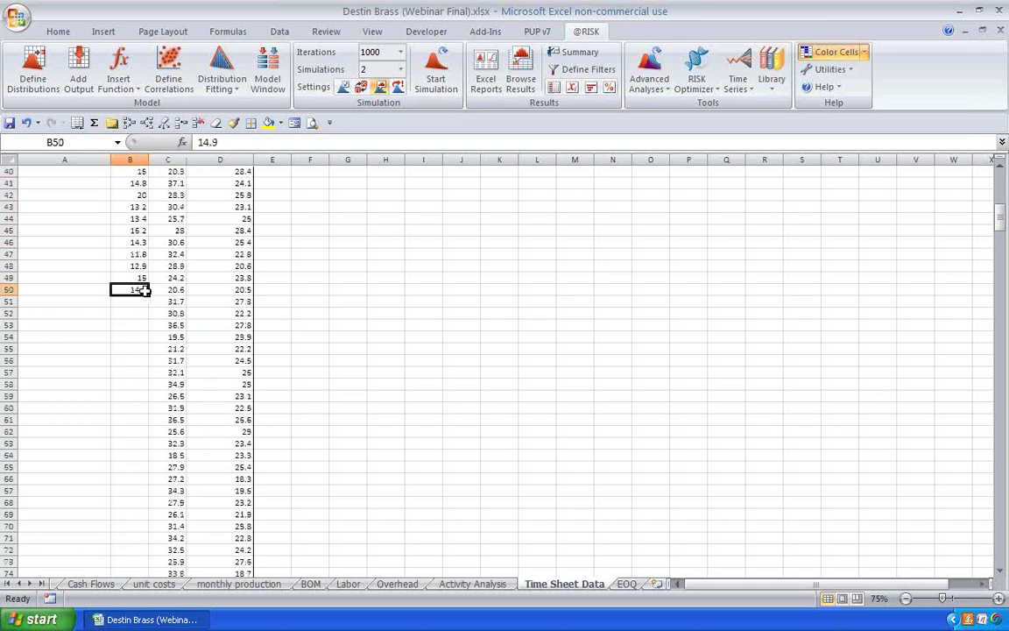
{"action": "scroll", "coordinate": [408, 265], "scroll_direction": "up", "scroll_amount": 13}
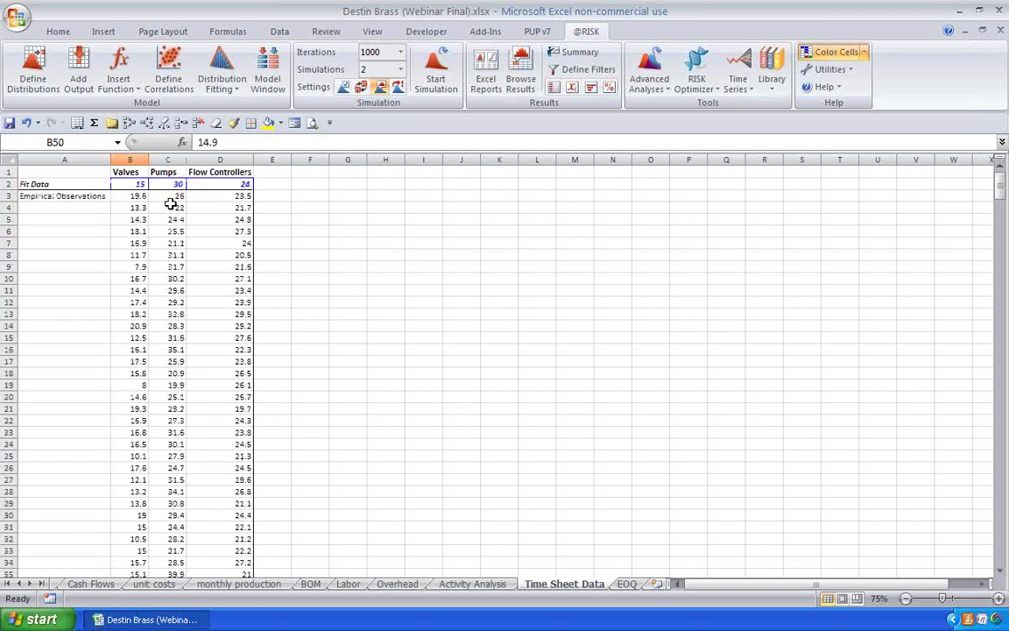
Compare how far the Valves and Pumps observations extend down their columns
{"action": "left_click", "coordinate": [165, 195]}
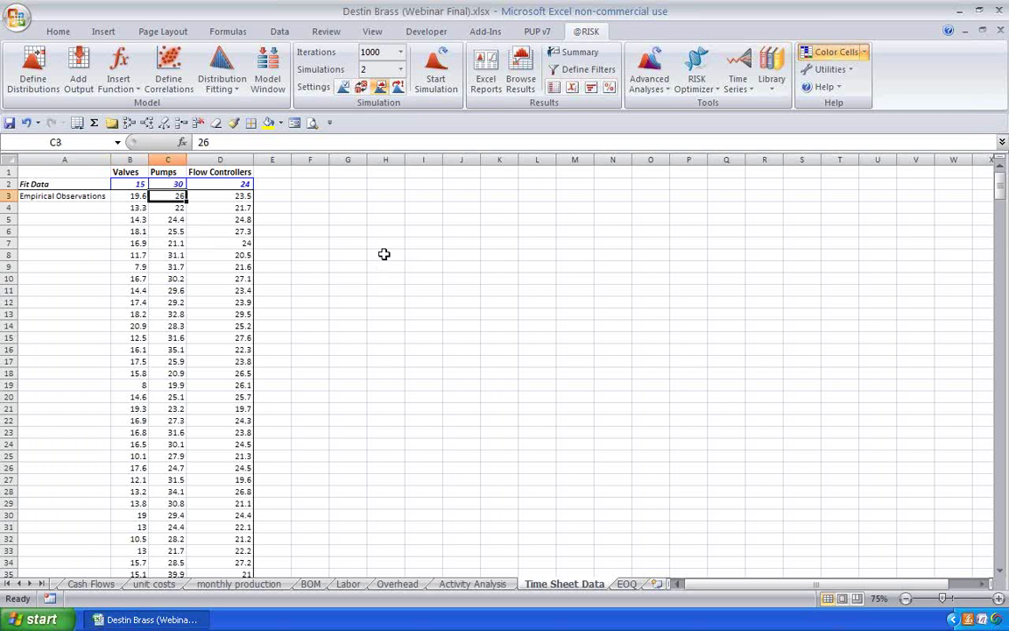
{"action": "left_click", "coordinate": [137, 195]}
{"action": "scroll", "coordinate": [131, 288], "scroll_direction": "down", "scroll_amount": 10}
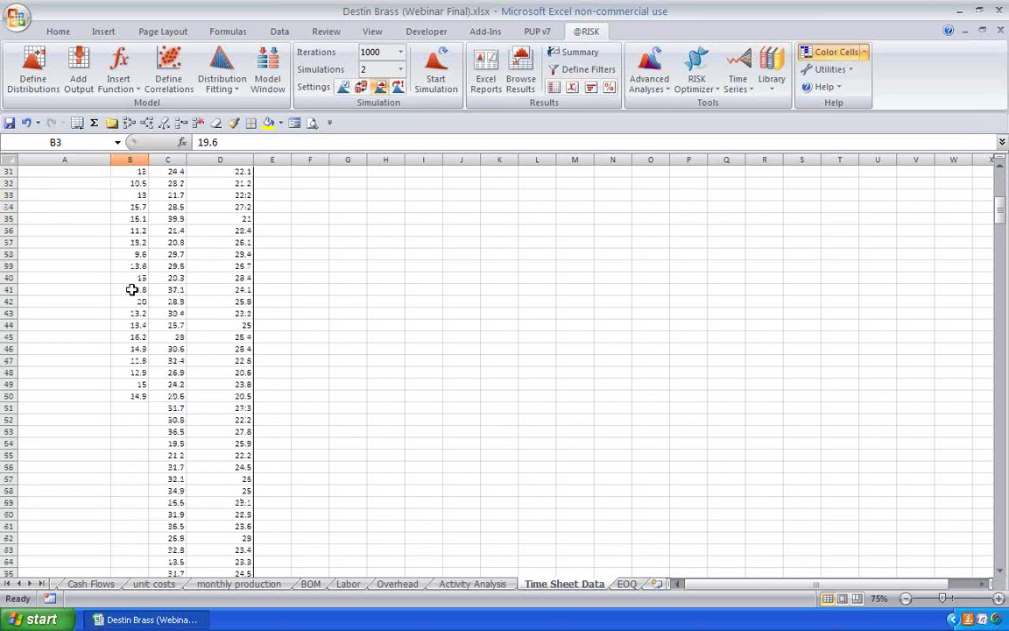
{"action": "scroll", "coordinate": [131, 289], "scroll_direction": "up", "scroll_amount": 10}
{"action": "left_click", "coordinate": [172, 196]}
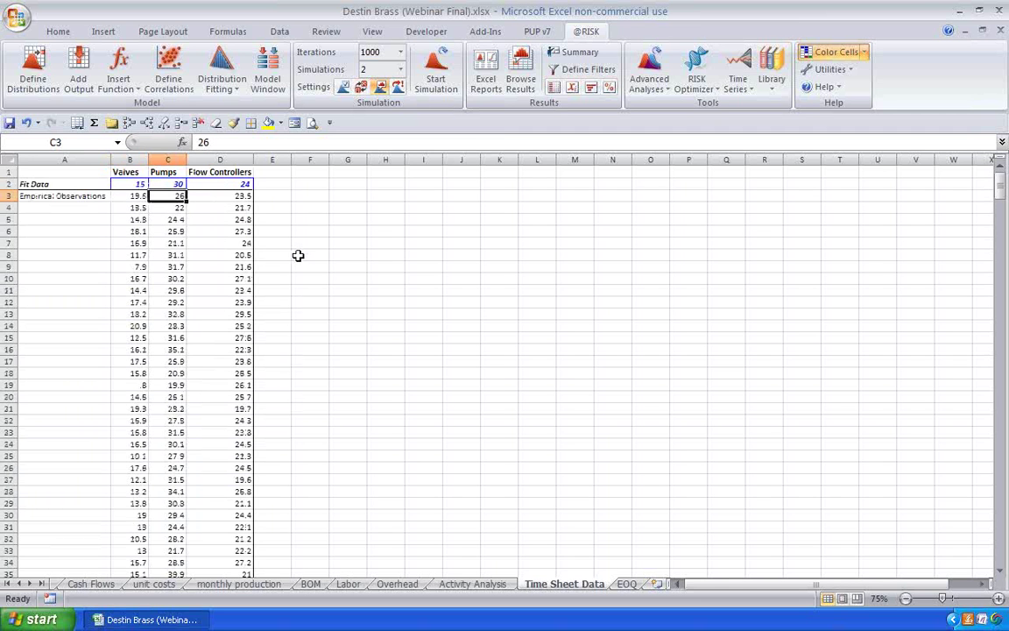
{"action": "scroll", "coordinate": [185, 375], "scroll_direction": "down", "scroll_amount": 17}
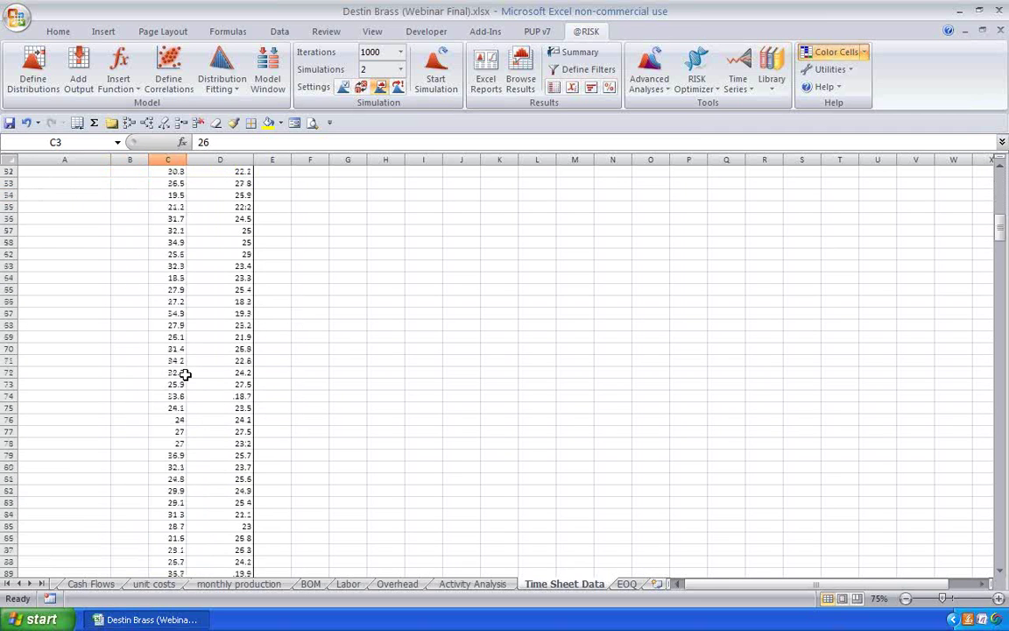
{"action": "scroll", "coordinate": [185, 375], "scroll_direction": "down", "scroll_amount": 14}
{"action": "scroll", "coordinate": [185, 374], "scroll_direction": "down", "scroll_amount": 20}
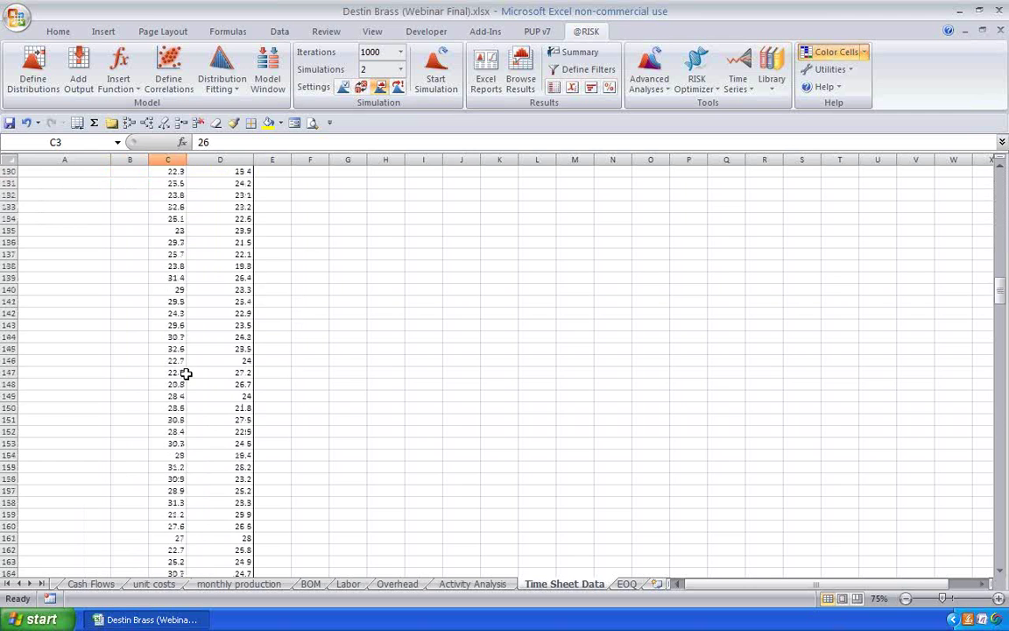
{"action": "scroll", "coordinate": [185, 374], "scroll_direction": "up", "scroll_amount": 8}
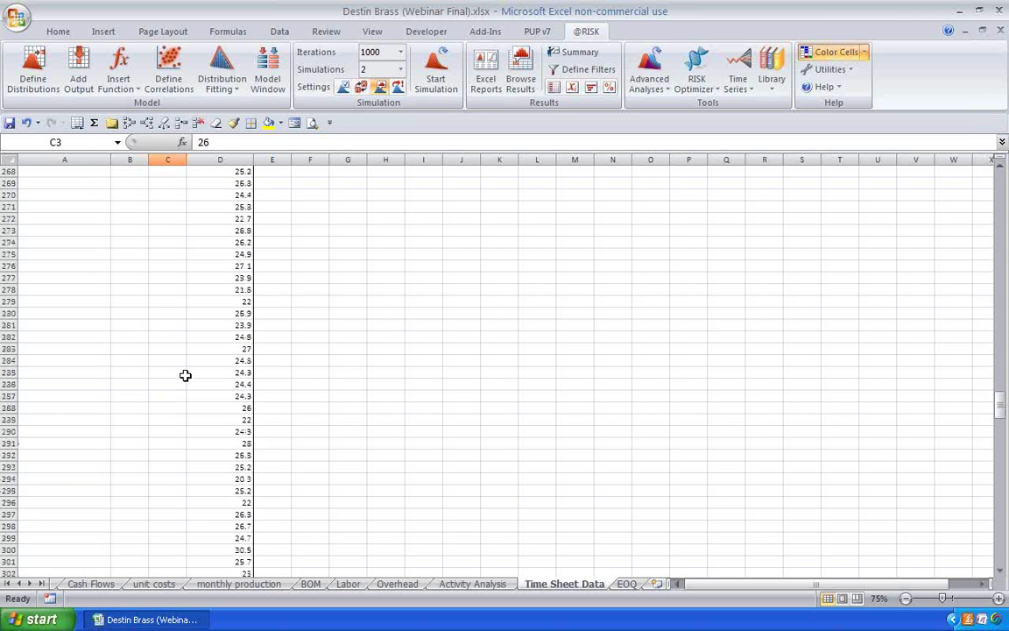
{"action": "scroll", "coordinate": [184, 375], "scroll_direction": "up", "scroll_amount": 20}
{"action": "left_click", "coordinate": [168, 467]}
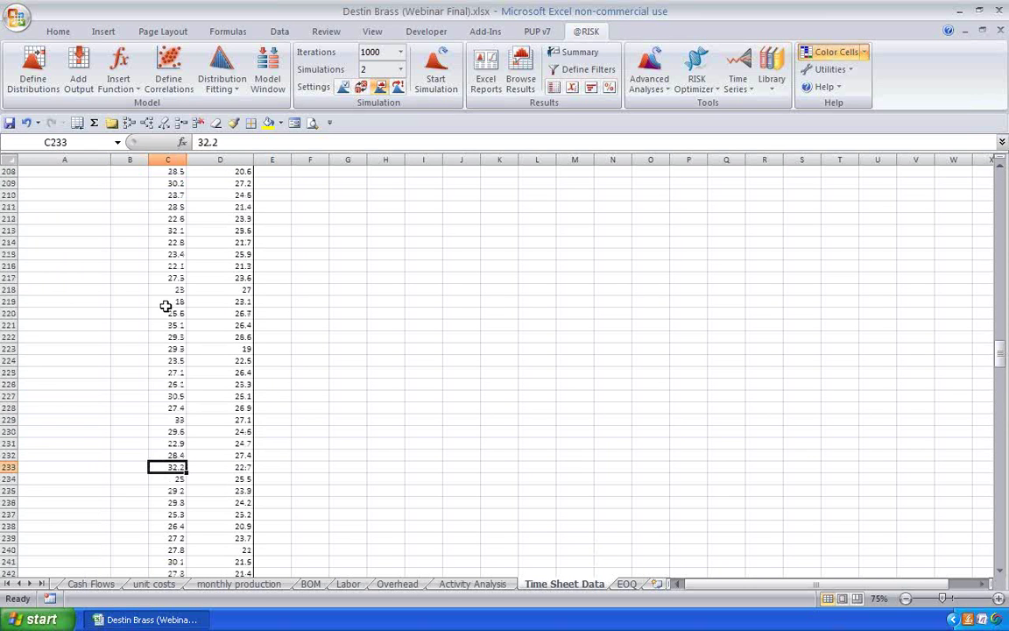
{"action": "scroll", "coordinate": [163, 304], "scroll_direction": "up", "scroll_amount": 20}
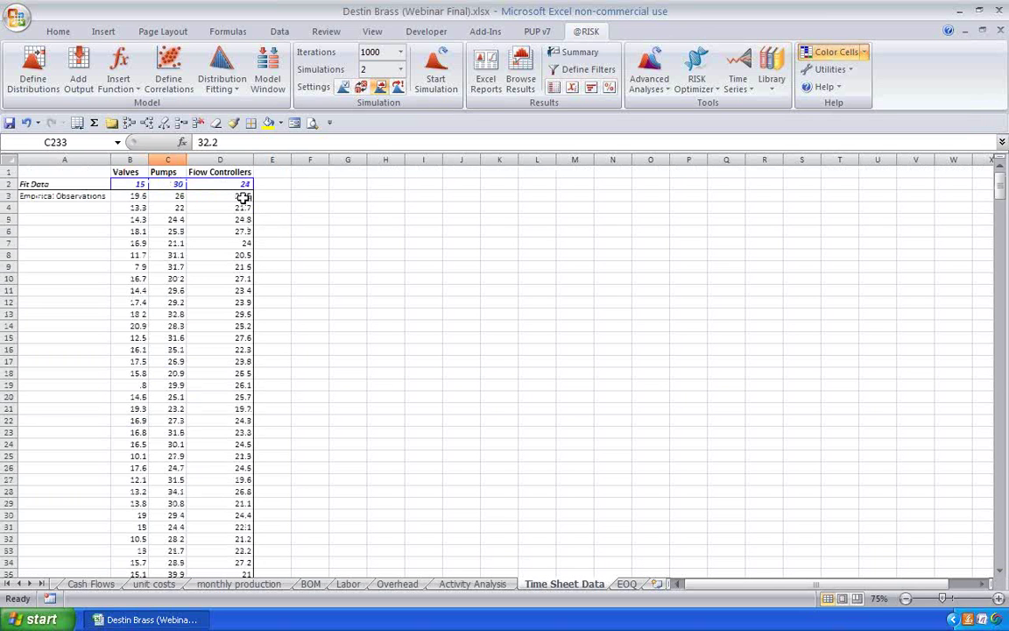
Scan the Flow Controllers observations from D3 down the column and return to the first rows
{"action": "left_click", "coordinate": [242, 198]}
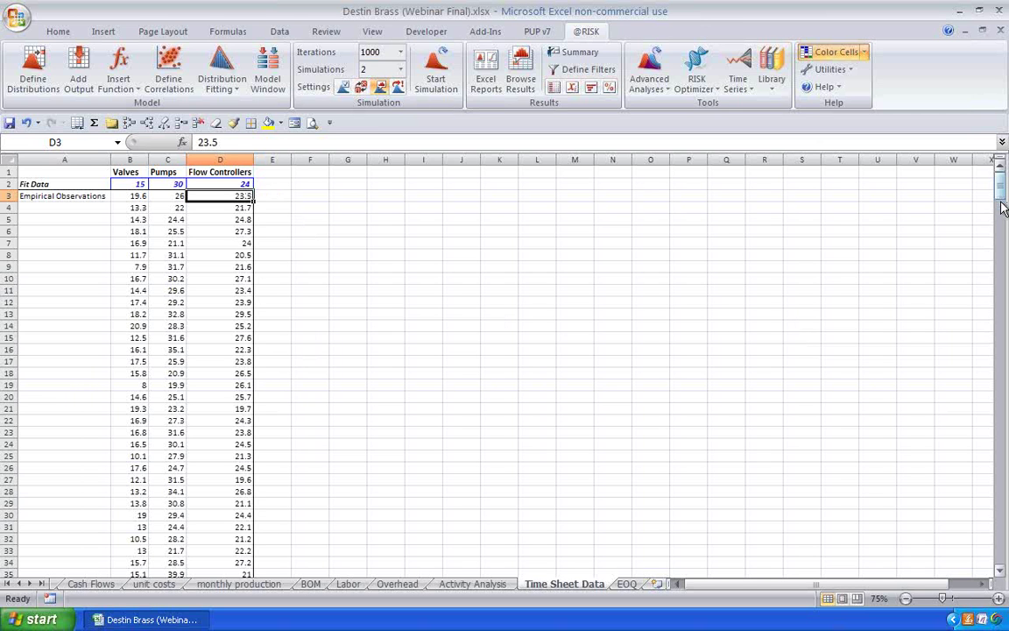
{"action": "left_click_drag", "start_coordinate": [1000, 180], "coordinate": [999, 191]}
{"action": "left_click_drag", "start_coordinate": [1008, 298], "coordinate": [999, 180]}
{"action": "left_click", "coordinate": [237, 93]}
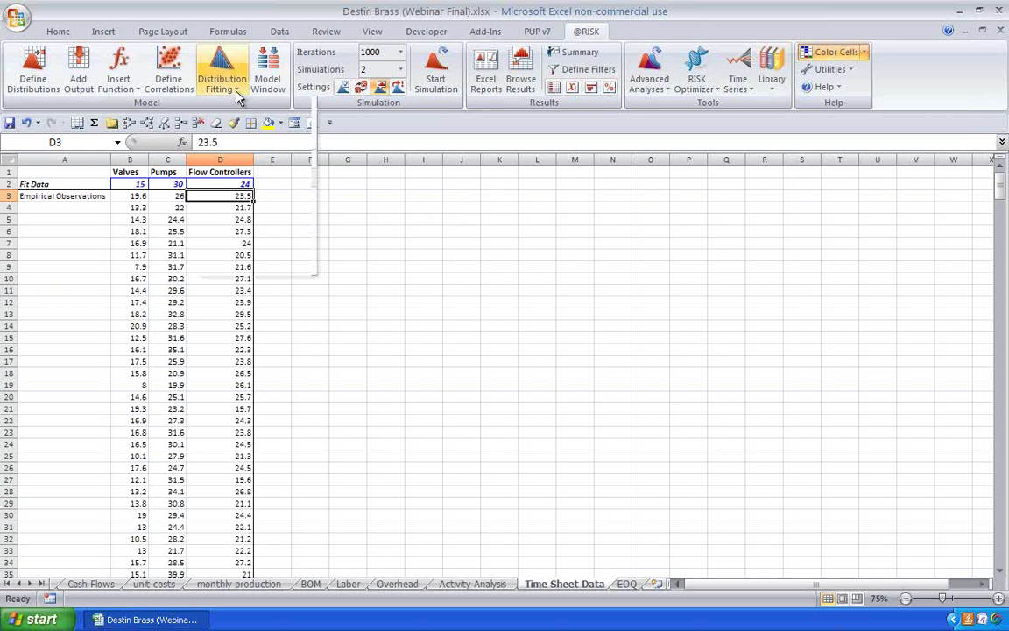
{"action": "left_click", "coordinate": [237, 103]}
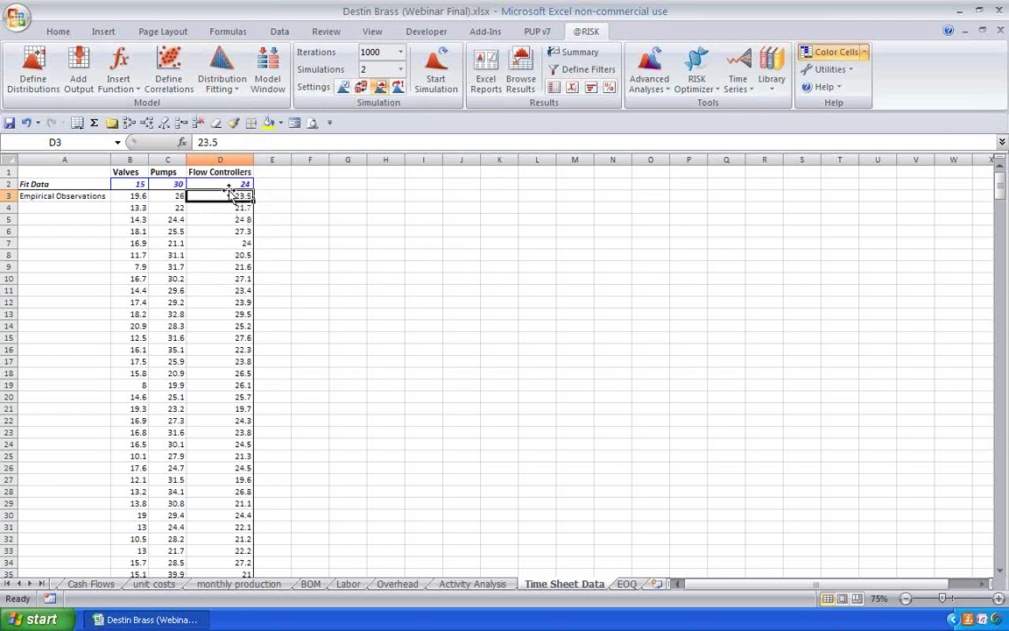
{"action": "left_click_drag", "start_coordinate": [224, 197], "coordinate": [210, 550]}
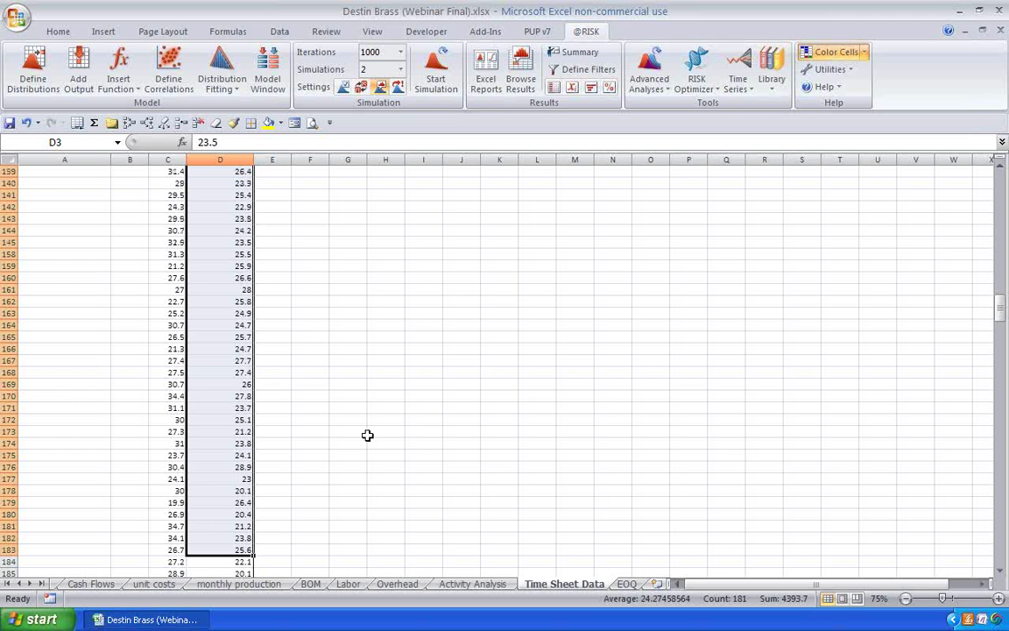
{"action": "scroll", "coordinate": [266, 272], "scroll_direction": "up", "scroll_amount": 20}
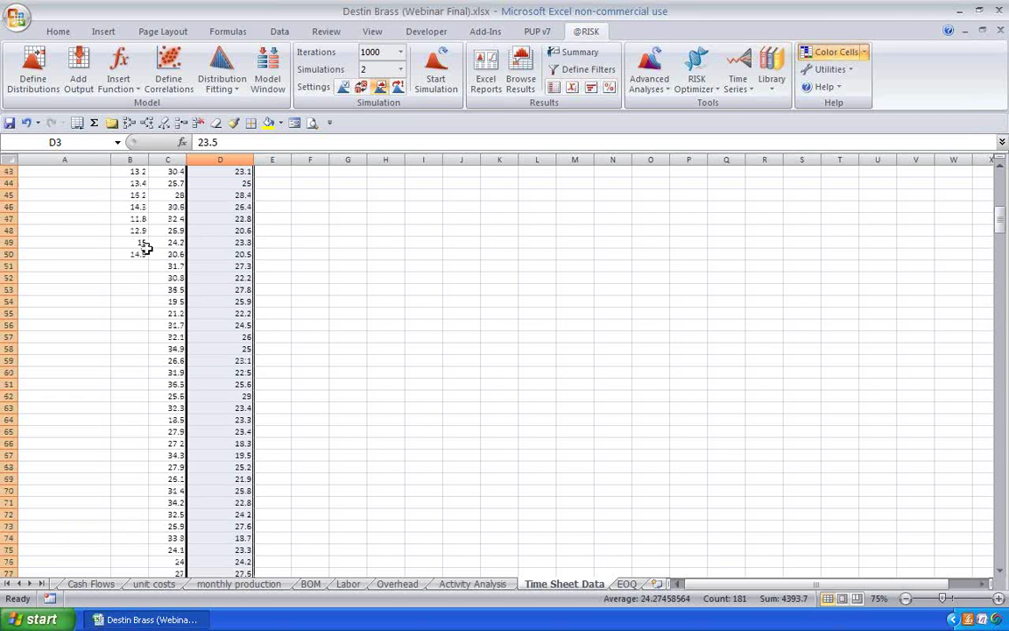
Fit distributions to the Valves observations in B3:B50 as a new fit definition, using continuous sample data without a filter
{"action": "left_click", "coordinate": [135, 253]}
{"action": "left_click_drag", "start_coordinate": [140, 254], "coordinate": [127, 196]}
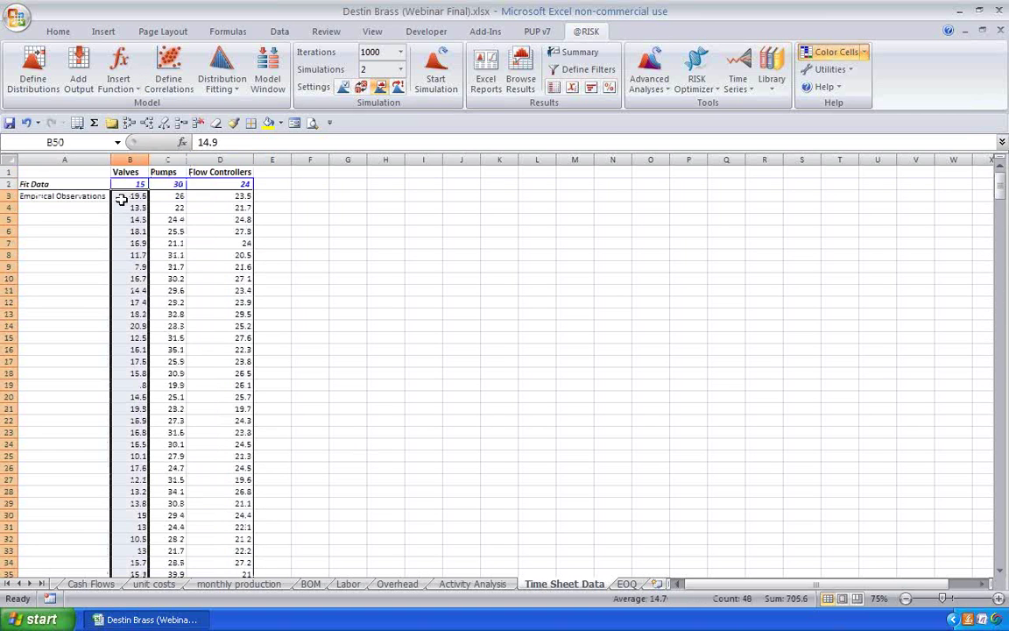
{"action": "left_click", "coordinate": [233, 91]}
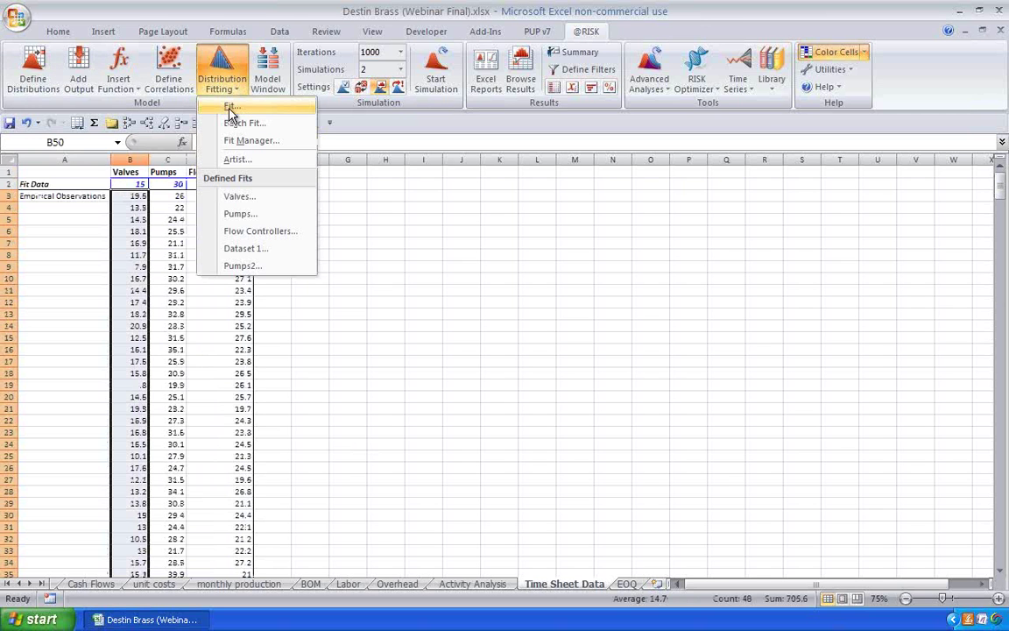
{"action": "left_click", "coordinate": [230, 108]}
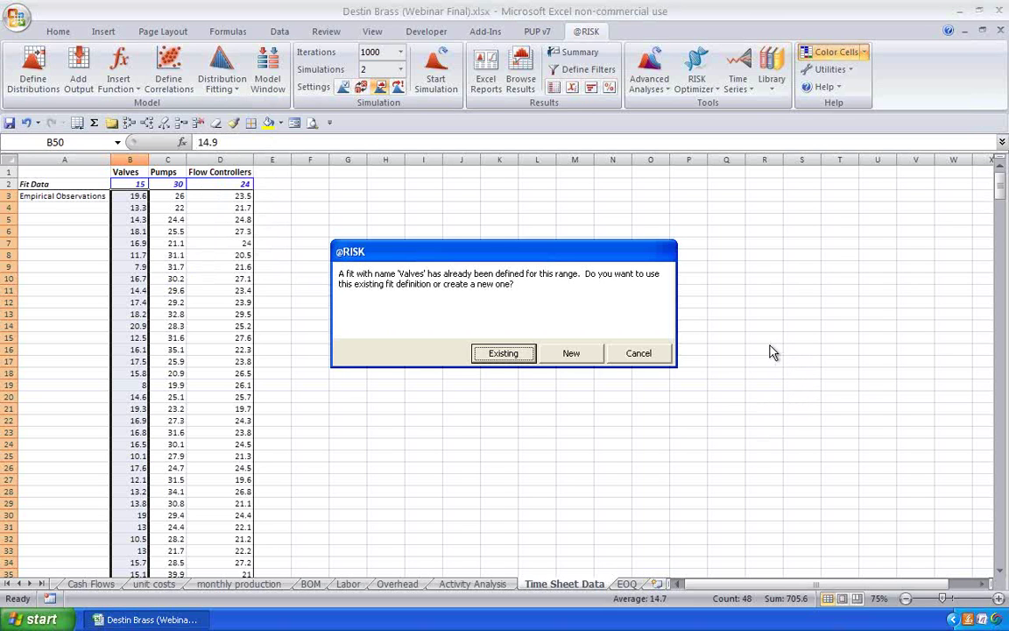
{"action": "left_click", "coordinate": [573, 355]}
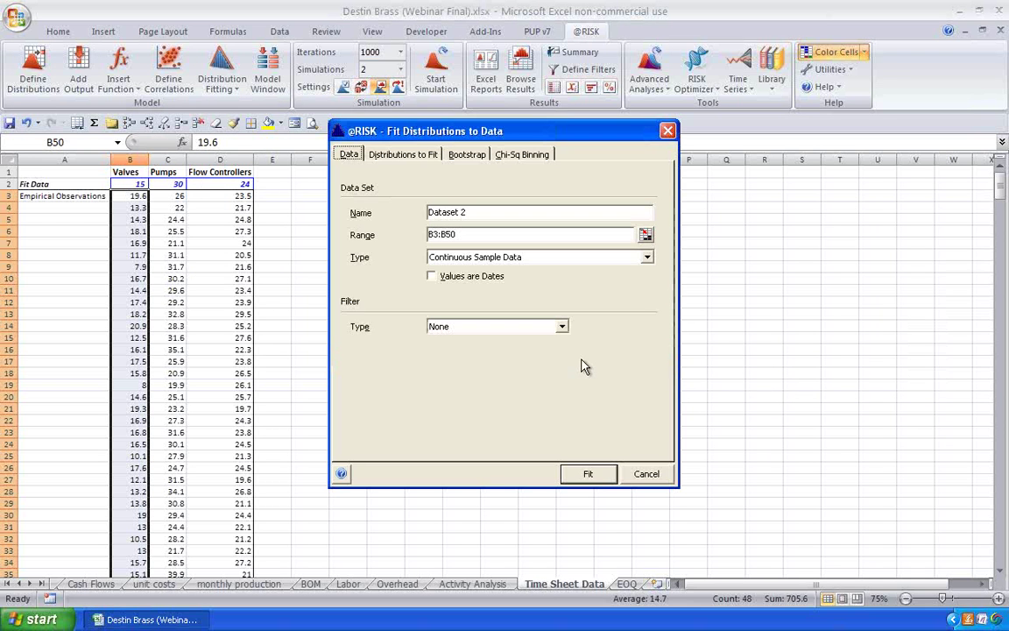
{"action": "left_click", "coordinate": [599, 475]}
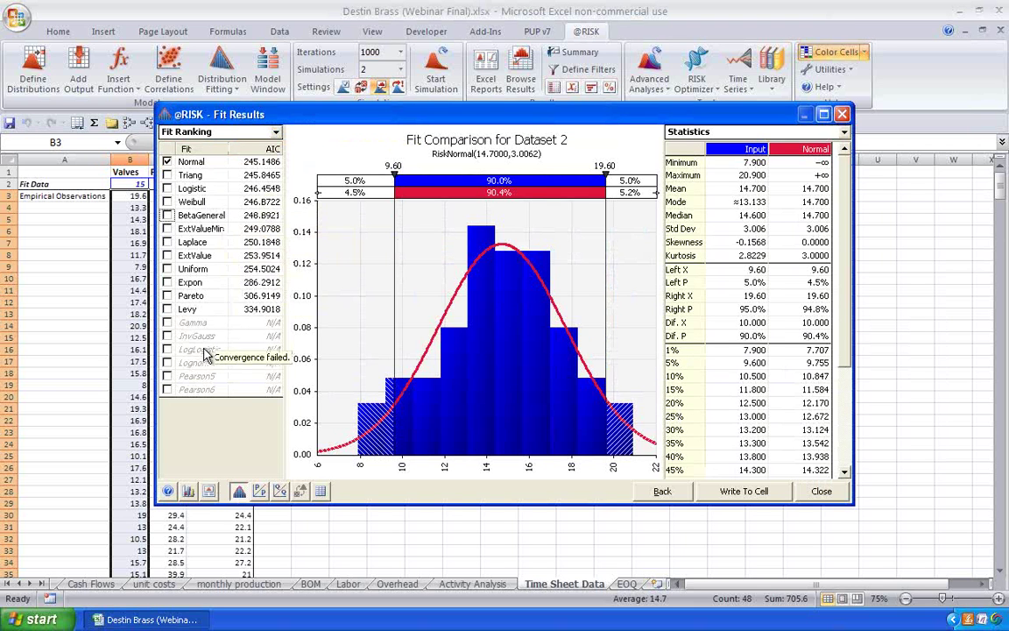
Examine the fit ranking and its available ranking criteria, then close the fit results without writing them to a cell
{"action": "mouse_move", "coordinate": [210, 191]}
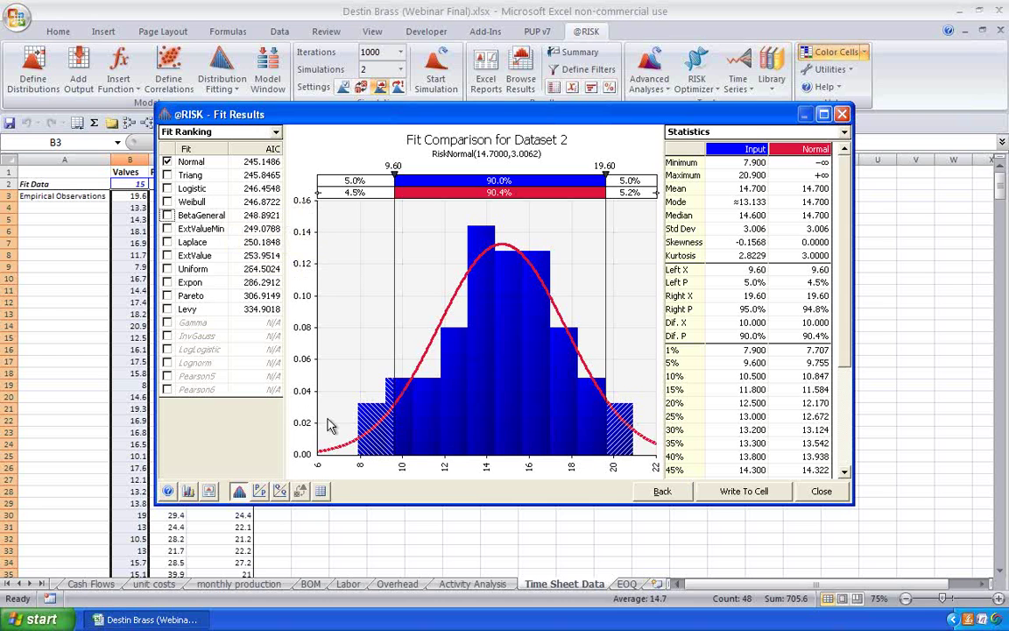
{"action": "left_click", "coordinate": [272, 145]}
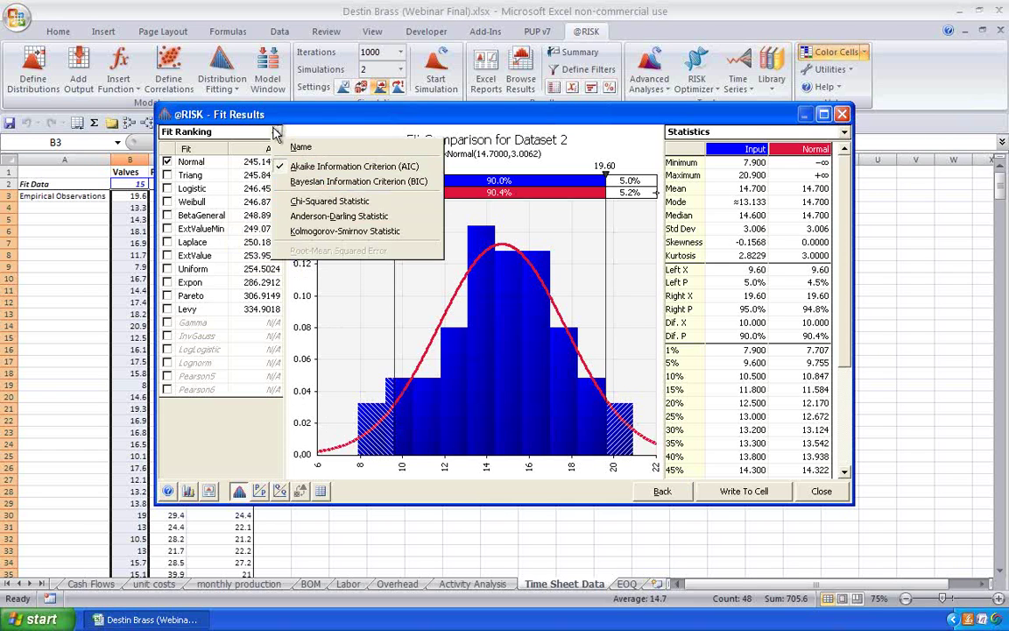
{"action": "left_click", "coordinate": [280, 130]}
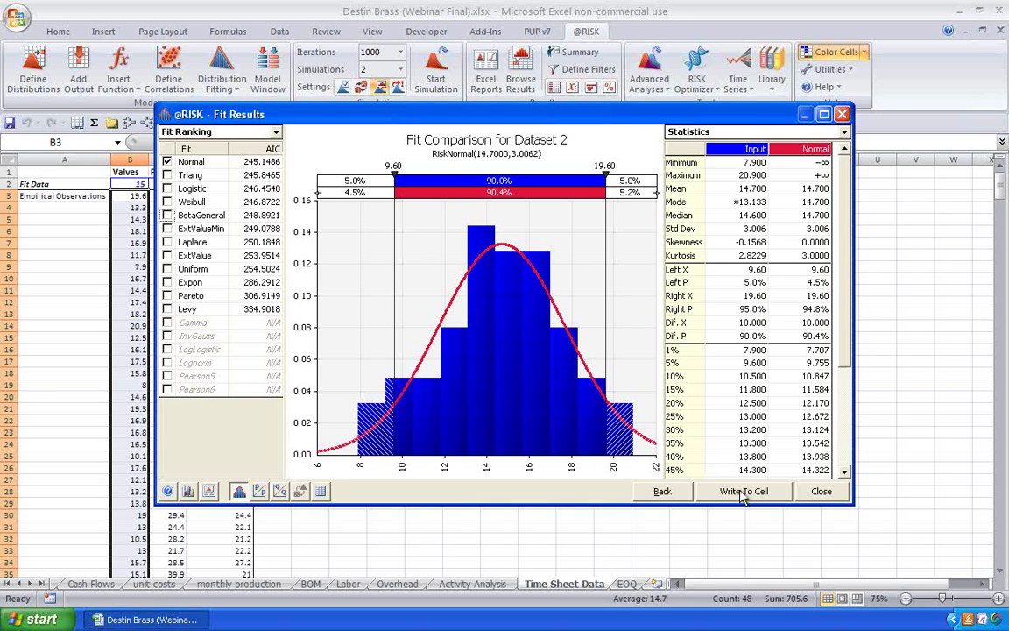
{"action": "left_click", "coordinate": [822, 490]}
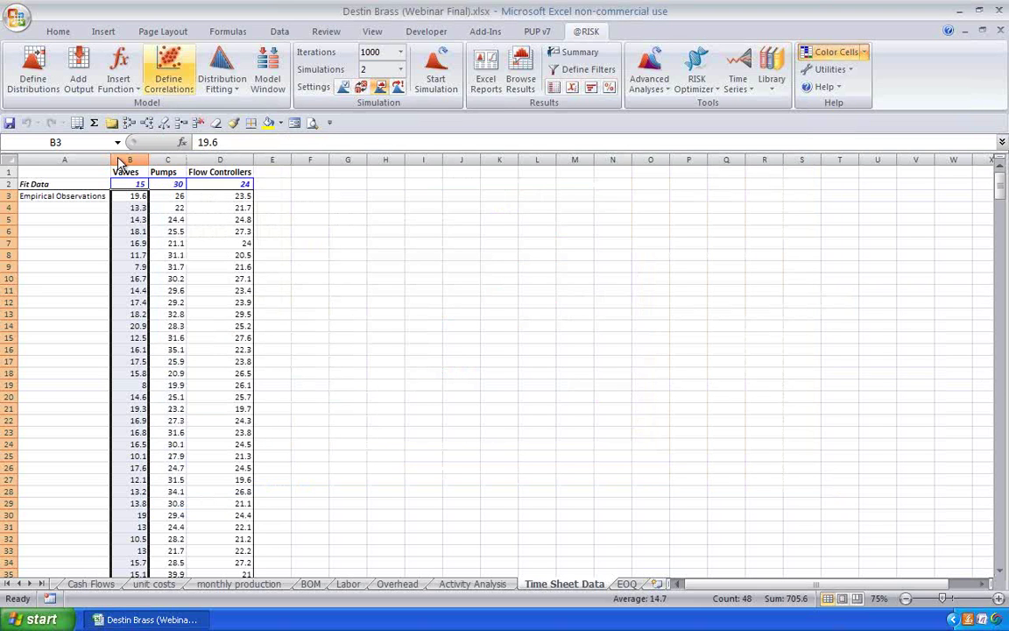
Inspect the fitted distribution formulas for Valves, Pumps and Flow Controllers in B2, C2 and D2
{"action": "left_click", "coordinate": [132, 184]}
{"action": "left_click", "coordinate": [176, 184]}
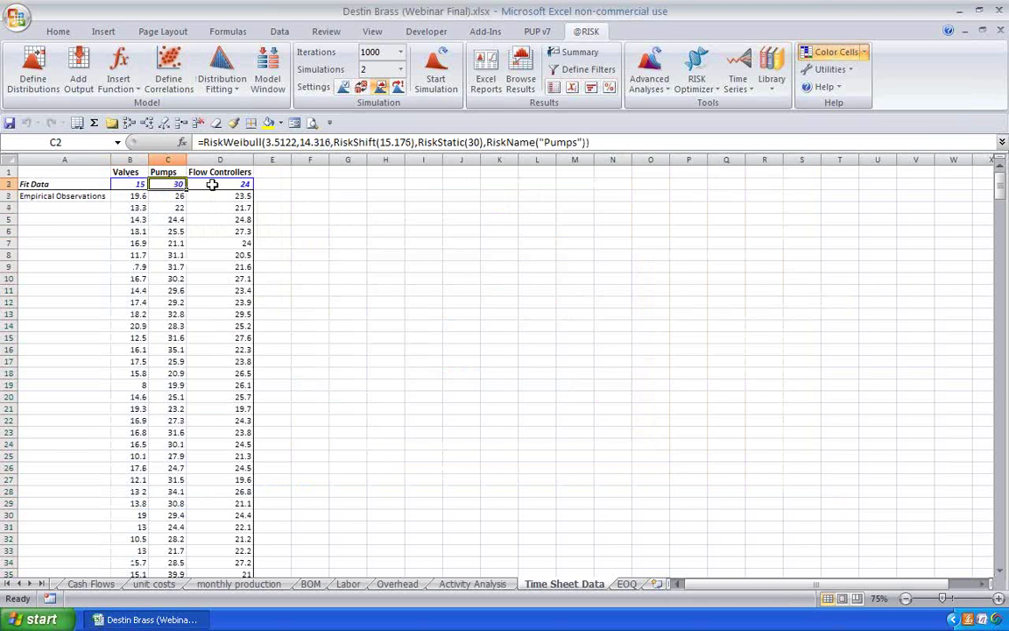
{"action": "left_click", "coordinate": [213, 183]}
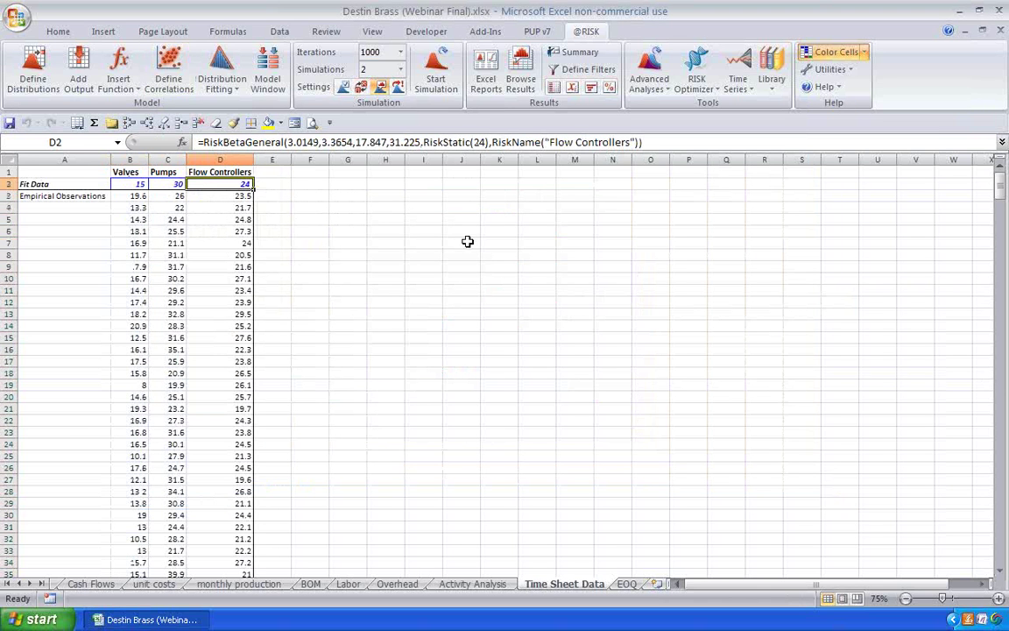
Trace the dependents of D2 and follow the reference to cell E5 on the Labor sheet
{"action": "left_click", "coordinate": [129, 122]}
{"action": "double_click", "coordinate": [167, 191]}
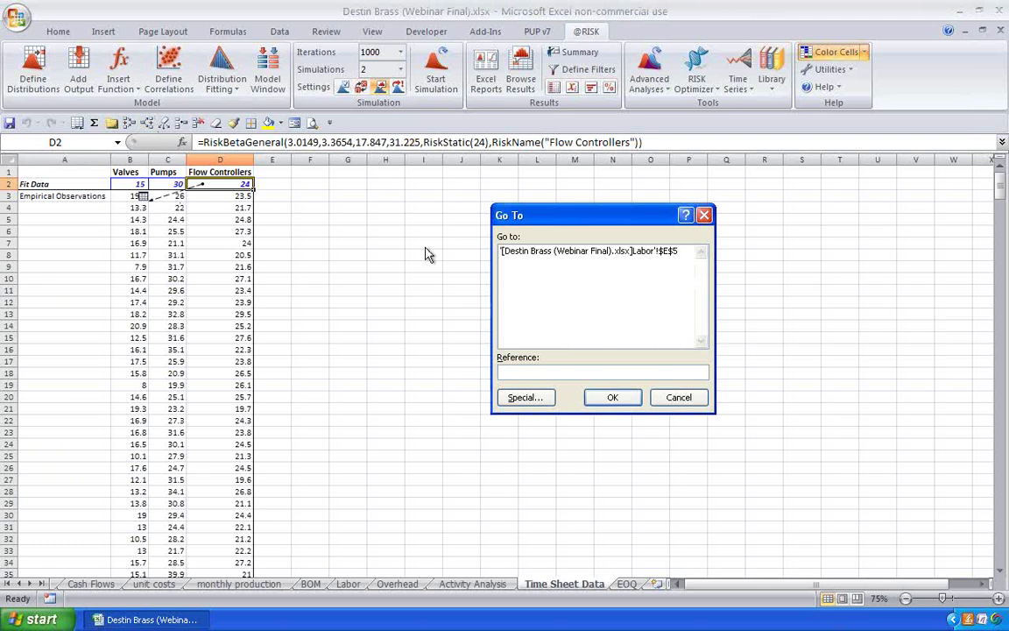
{"action": "double_click", "coordinate": [570, 251]}
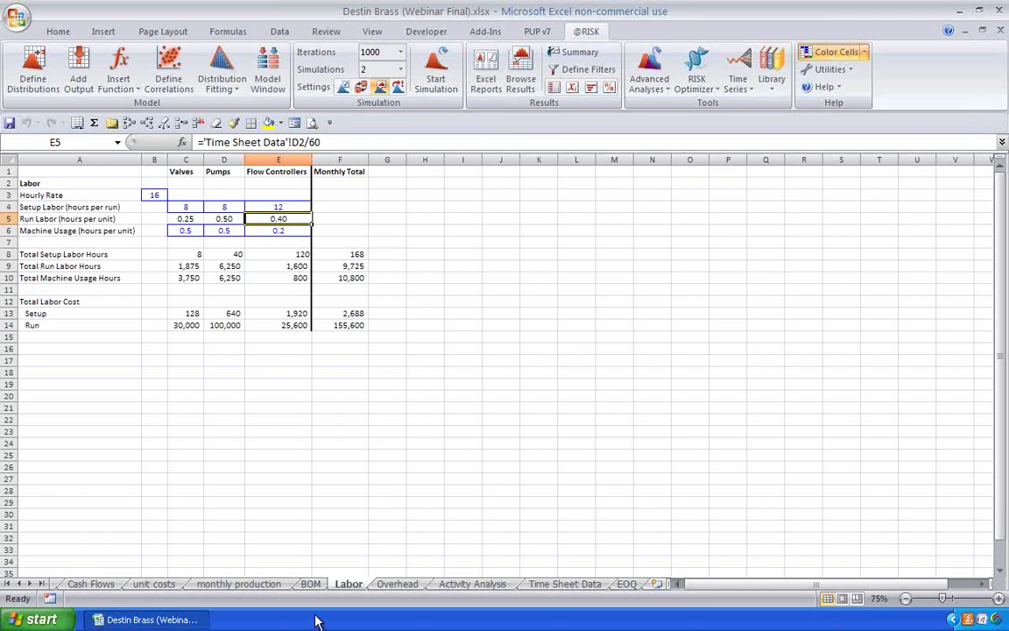
Switch to the Keynote presentation and select the Artist Function: Price box on the Distribution Fitting slide
{"action": "key", "text": "super+Tab"}
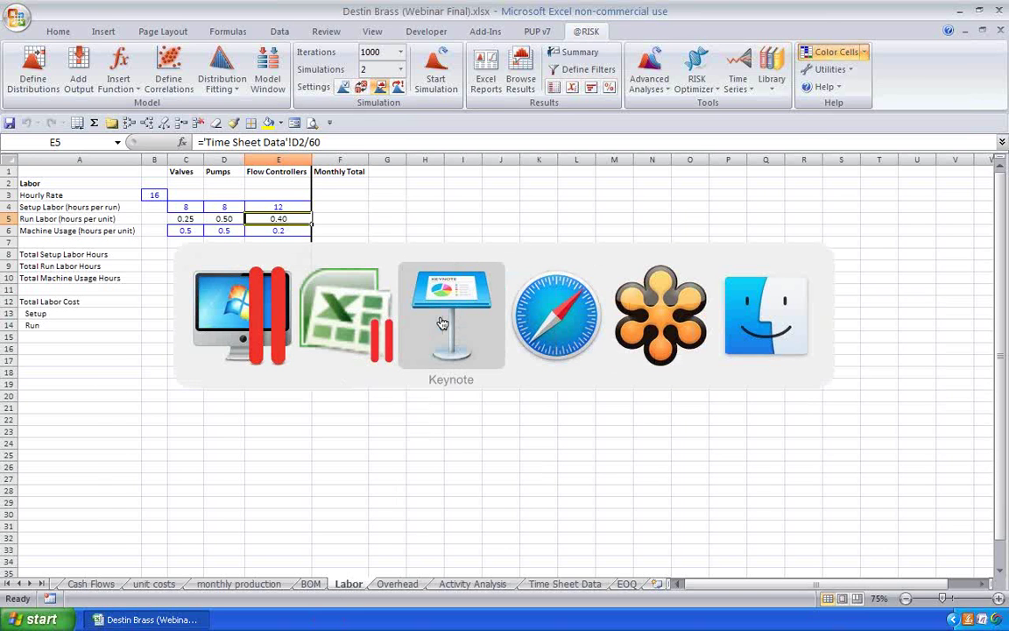
{"action": "left_click", "coordinate": [442, 323]}
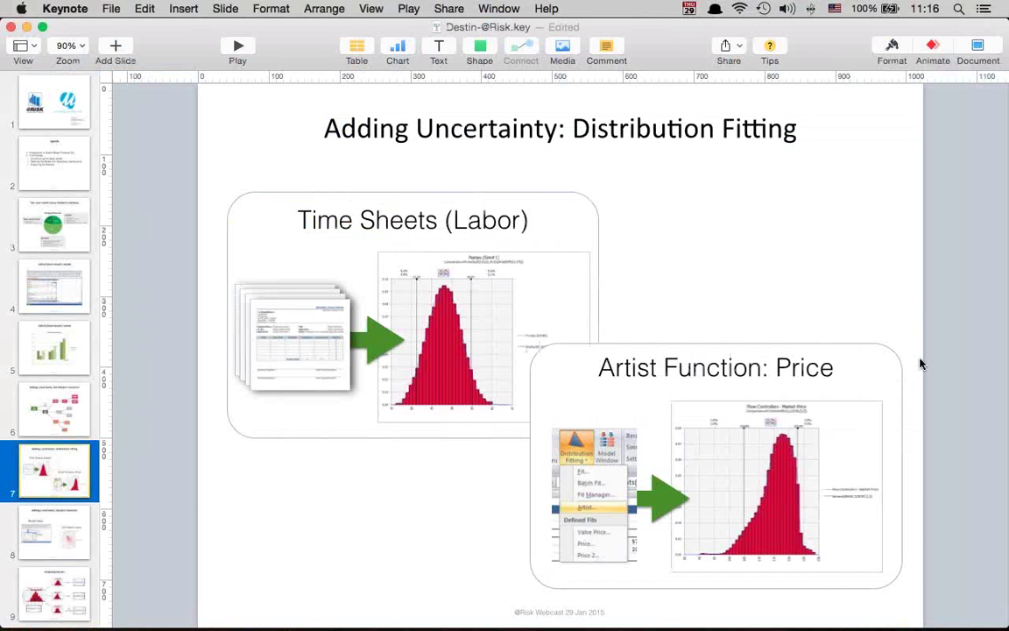
{"action": "left_click", "coordinate": [829, 590]}
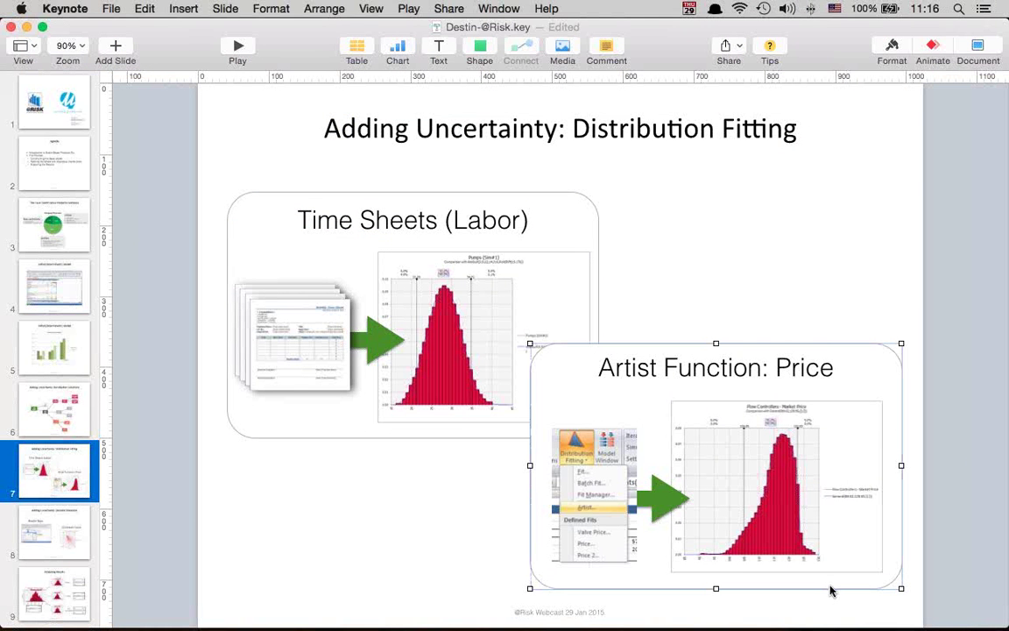
Return to the Excel workbook and inspect the RiskGeneral formula in cell G6 of the unit costs sheet
{"action": "key", "text": "super+Tab"}
{"action": "key", "text": "super+Tab"}
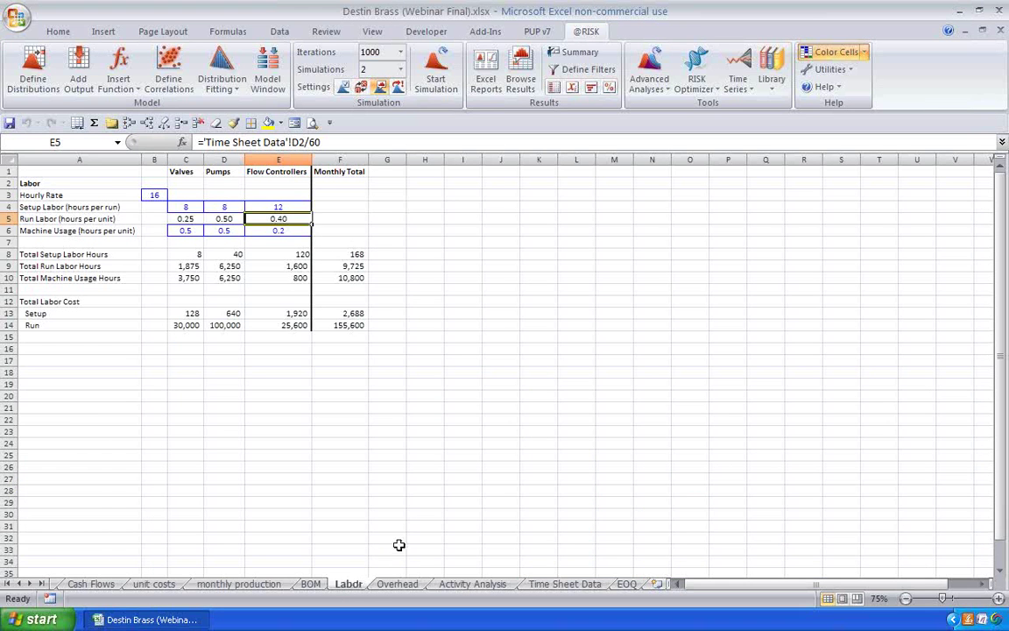
{"action": "left_click", "coordinate": [164, 584]}
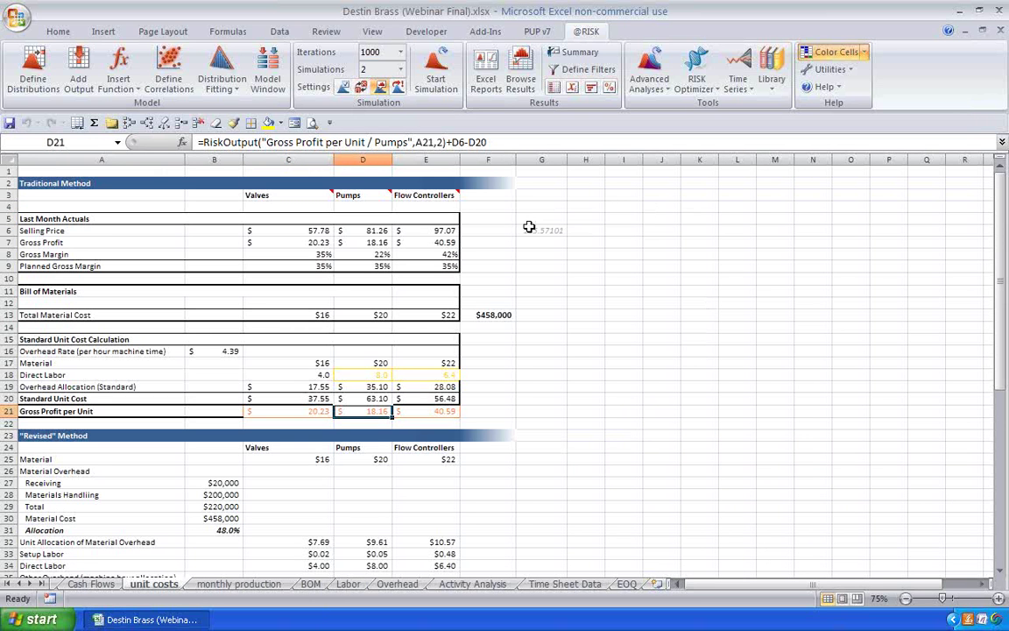
{"action": "left_click", "coordinate": [553, 229]}
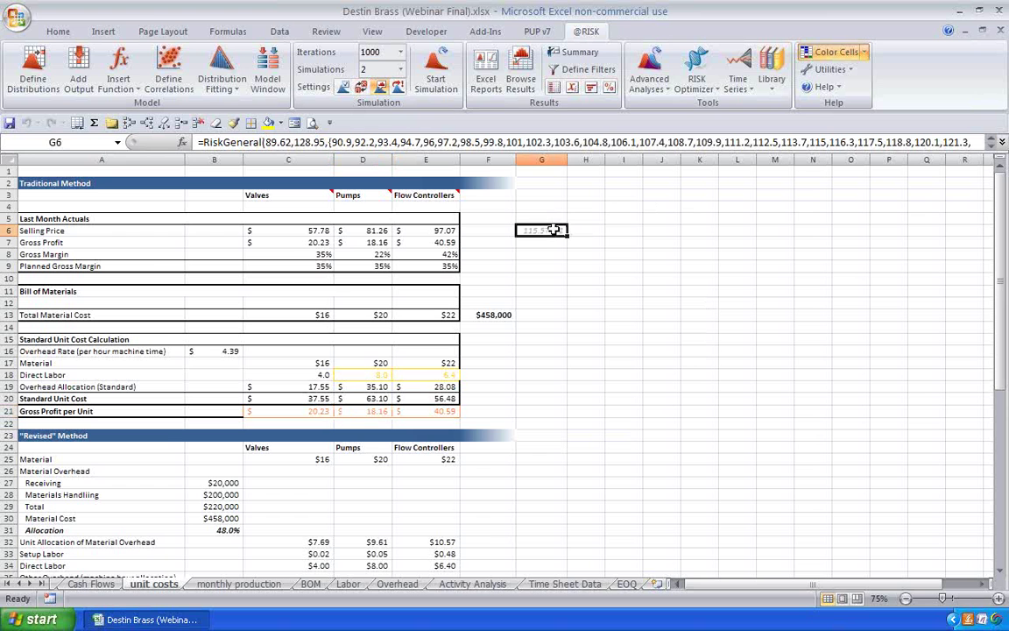
{"action": "key", "text": "super+Tab"}
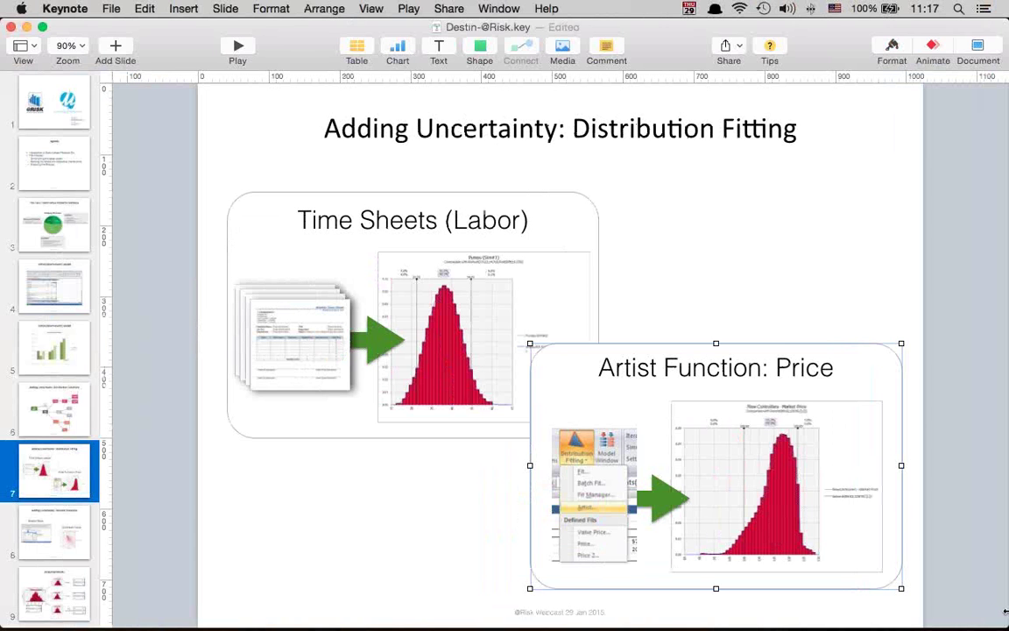
{"action": "key", "text": "super+Tab"}
{"action": "key", "text": "super+Tab"}
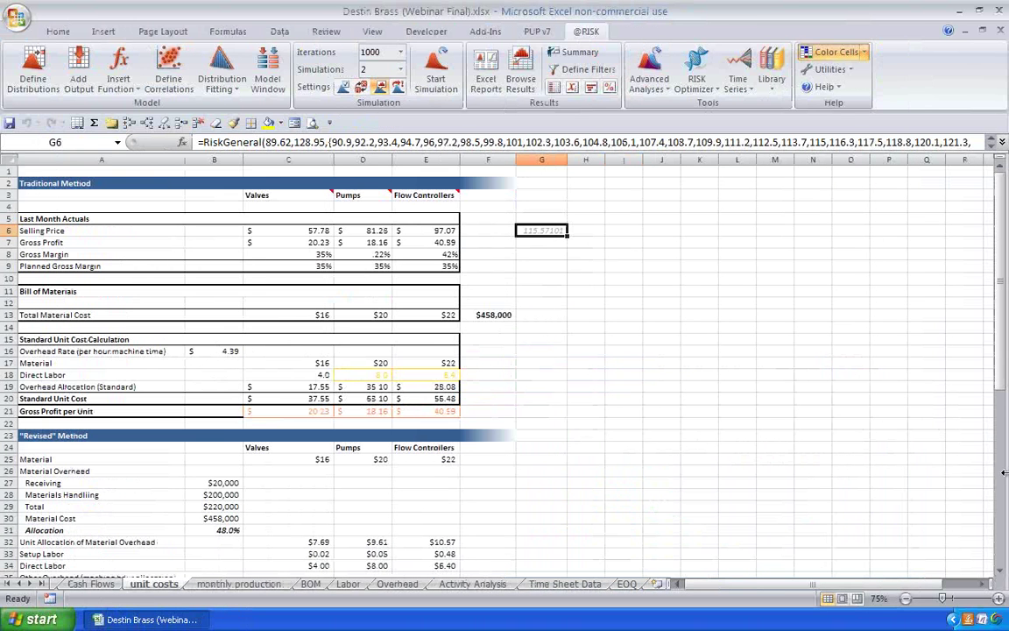
Examine the Flow Controllers market price curve of G6 in the Distribution Artist and close it without writing to a cell
{"action": "left_click", "coordinate": [237, 91]}
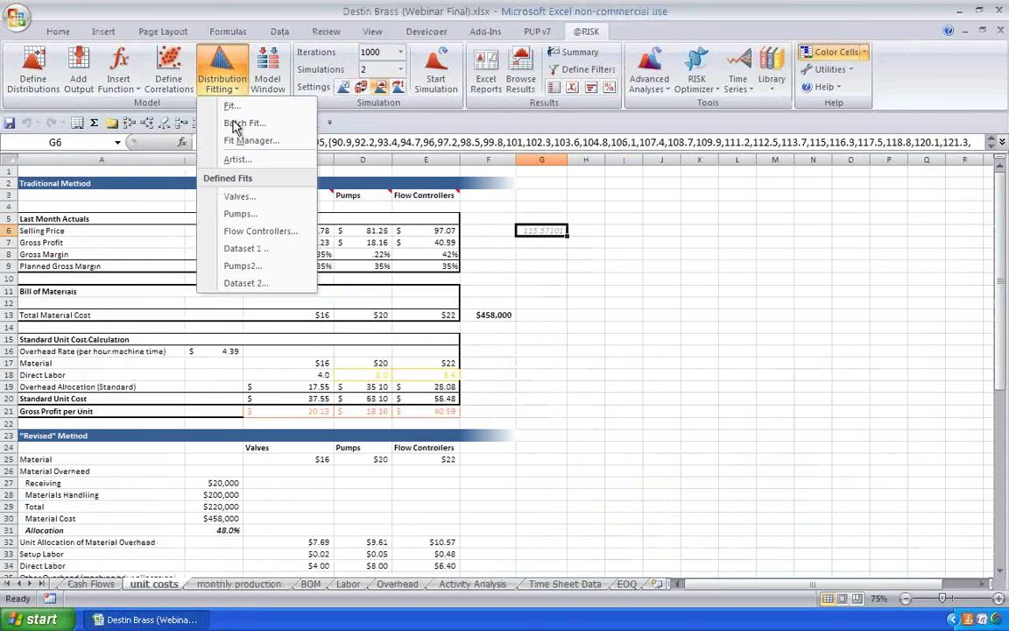
{"action": "left_click", "coordinate": [233, 161]}
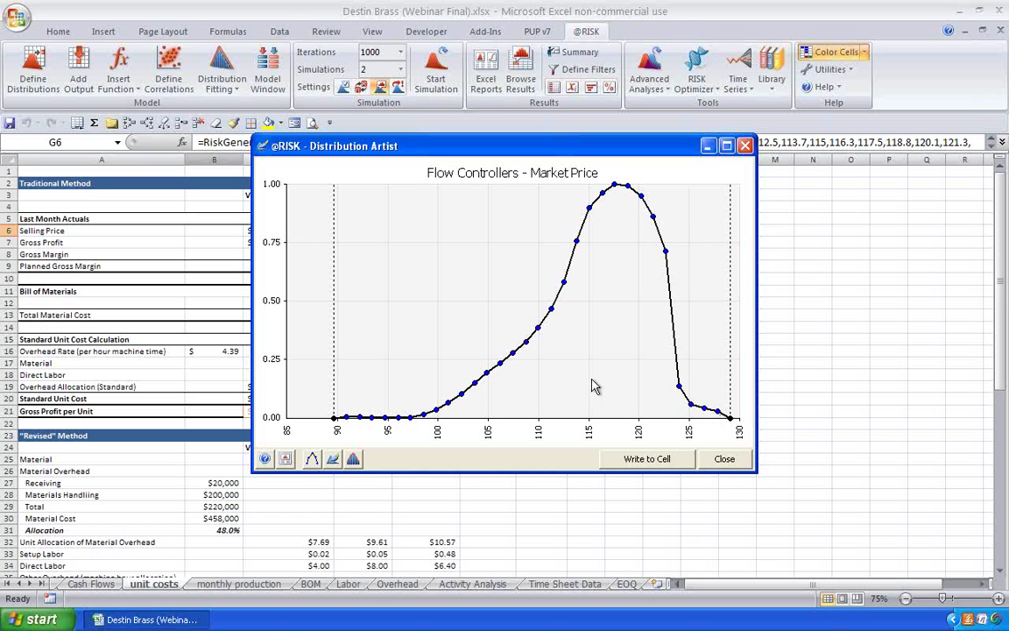
{"action": "left_click", "coordinate": [725, 461]}
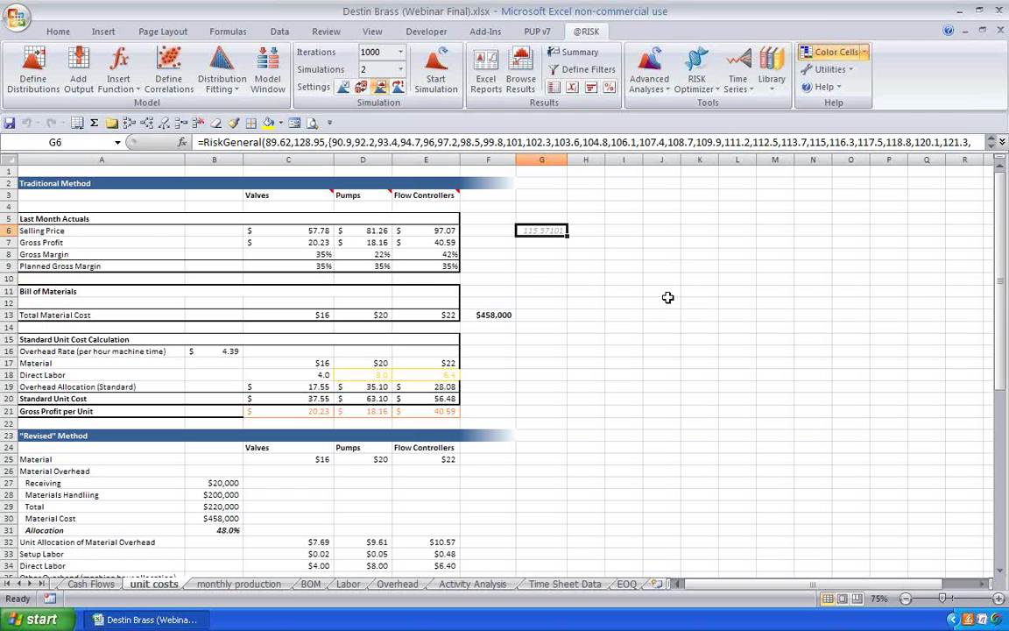
Switch to Keynote and show the Decision Scenarios slide on RiskSimTable and correlated inputs
{"action": "key", "text": "super+Tab"}
{"action": "key", "text": "super+Tab"}
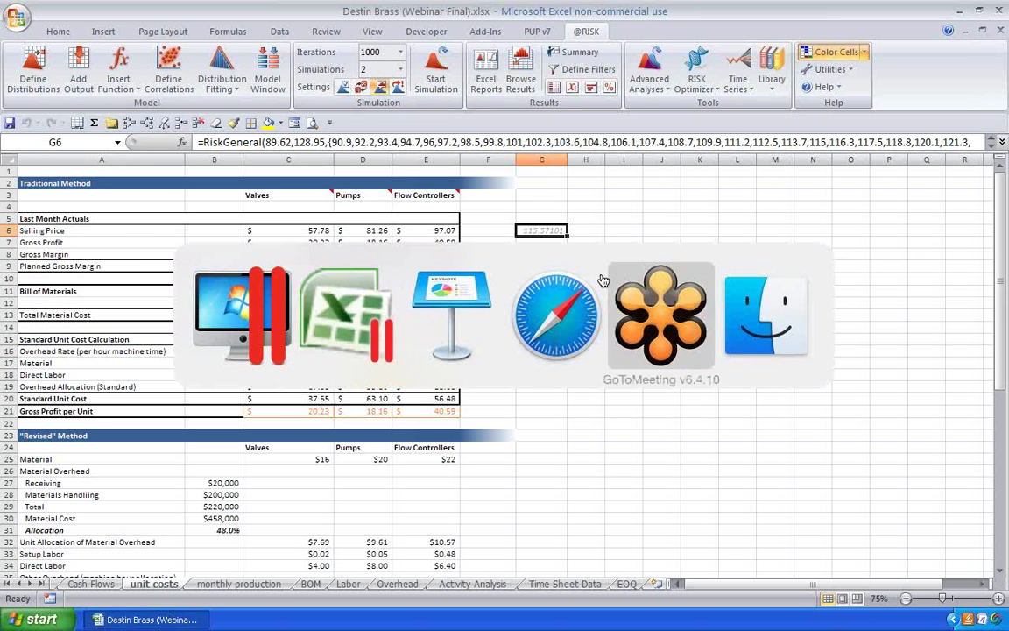
{"action": "left_click", "coordinate": [457, 311]}
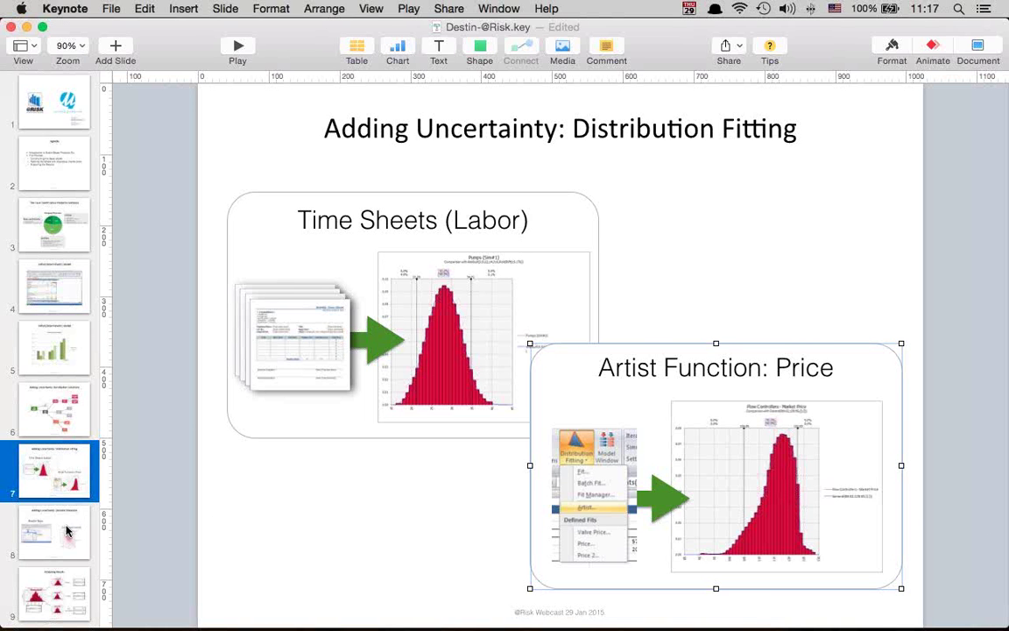
{"action": "key", "text": "Down"}
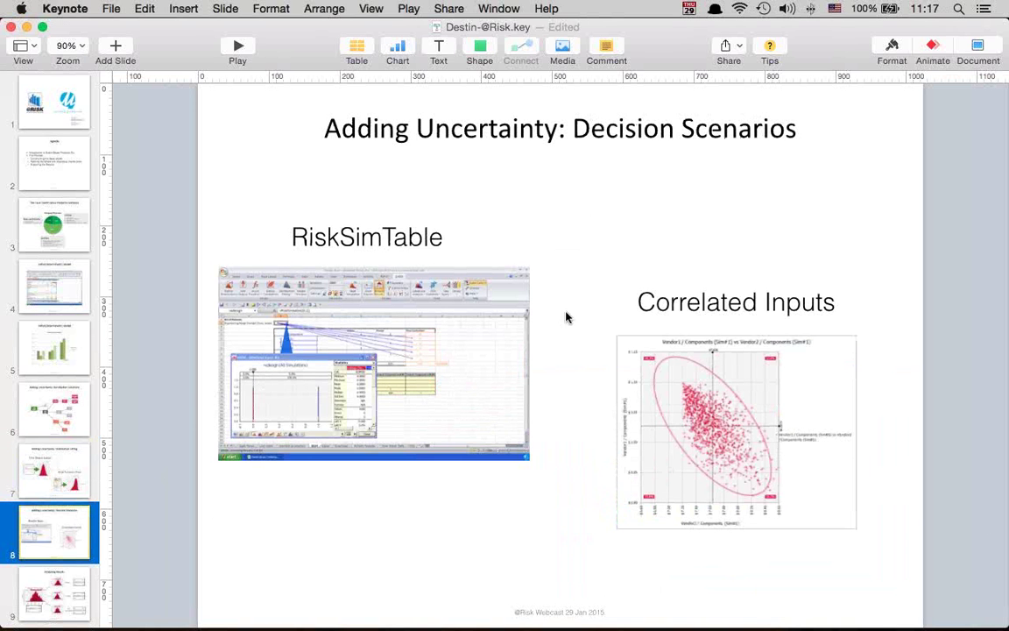
{"action": "key", "text": "super+Tab"}
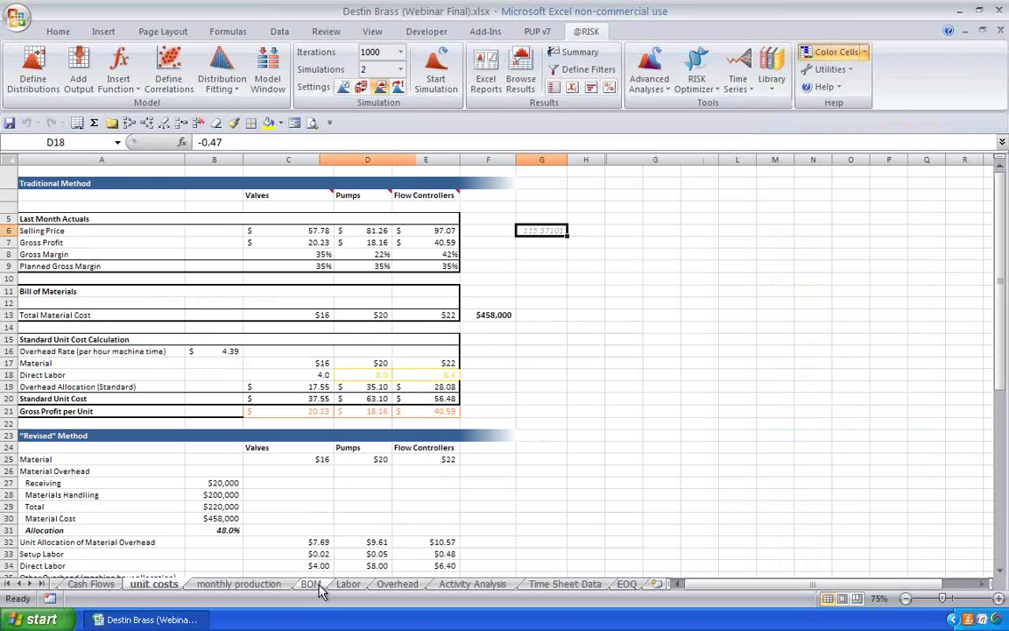
{"action": "left_click", "coordinate": [317, 585]}
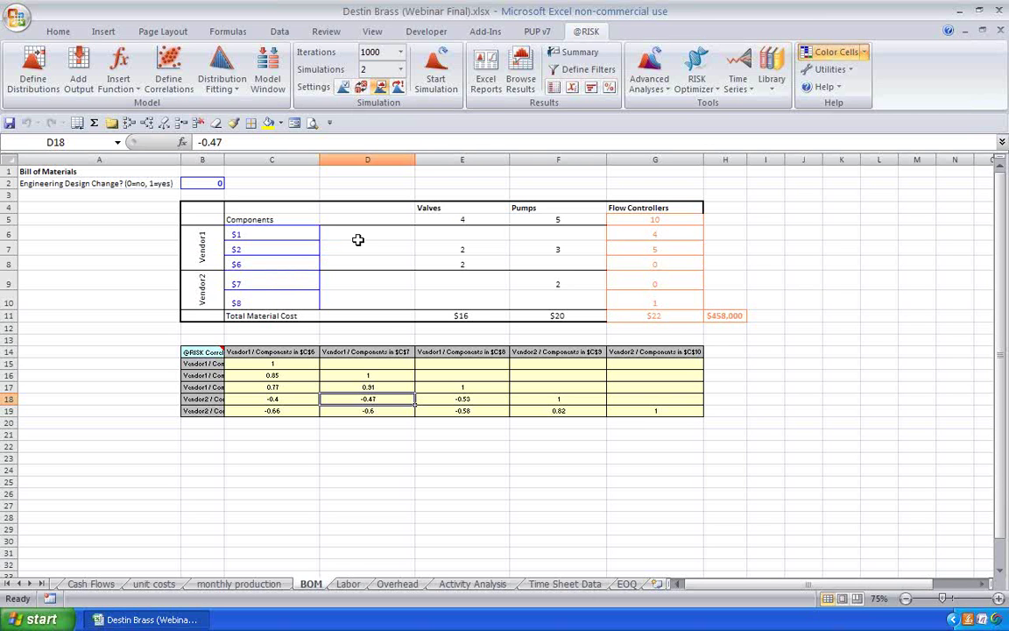
{"action": "left_click", "coordinate": [201, 358]}
{"action": "left_click_drag", "start_coordinate": [200, 357], "coordinate": [648, 404]}
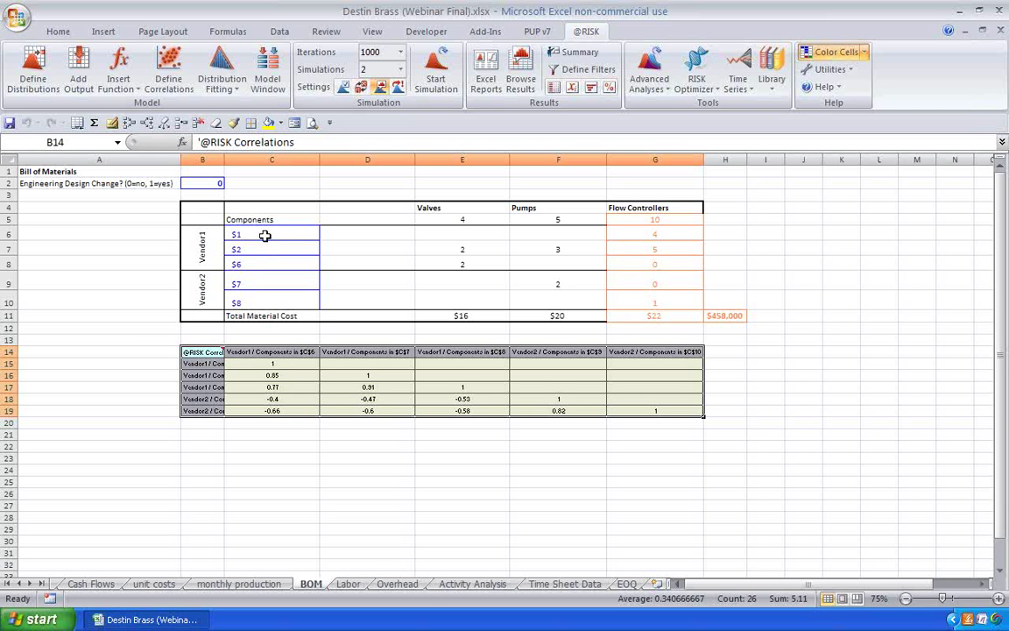
Switch to Keynote and display the Analyzing Results slide
{"action": "key", "text": "super+Tab"}
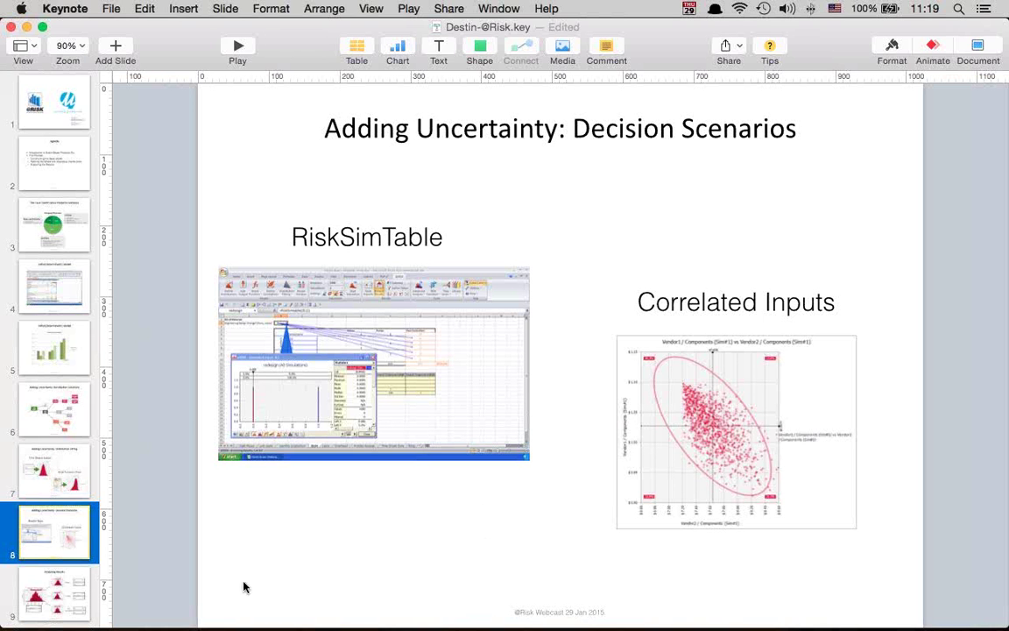
{"action": "scroll", "coordinate": [48, 576], "scroll_direction": "down", "scroll_amount": 2}
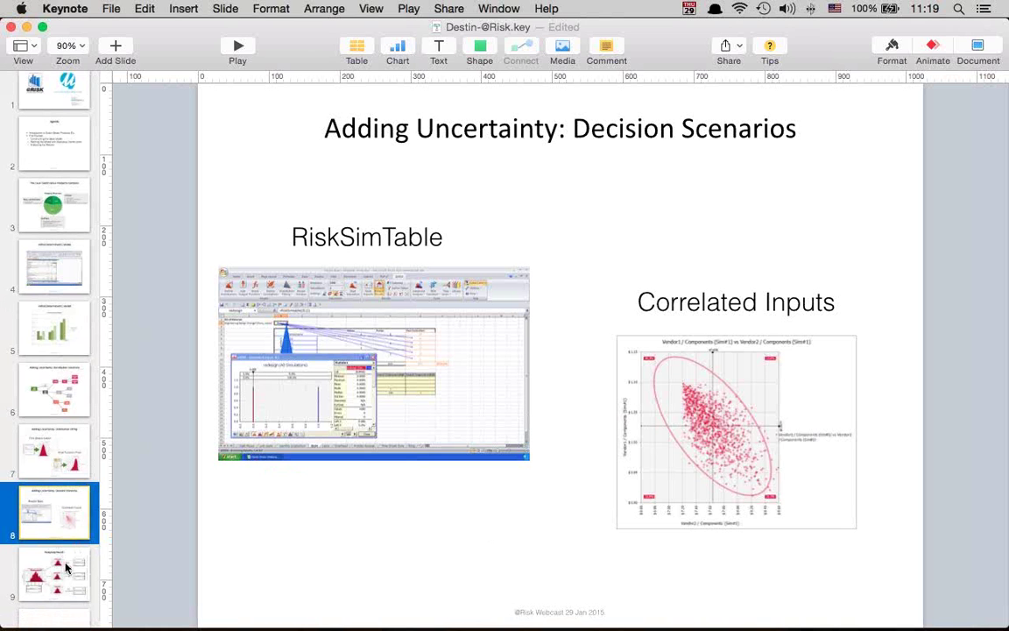
{"action": "left_click", "coordinate": [67, 568]}
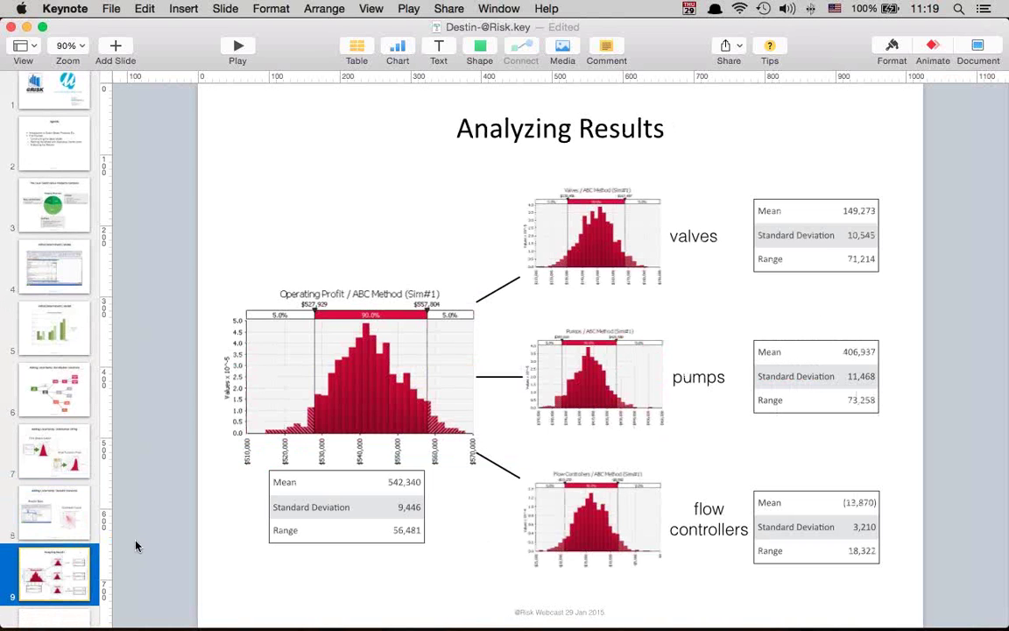
Go back to the Excel workbook, view the Cash Flows sheet and open the Profit Chart sheet comparing unit gross profit by method
{"action": "key", "text": "super+Tab"}
{"action": "key", "text": "super+Tab"}
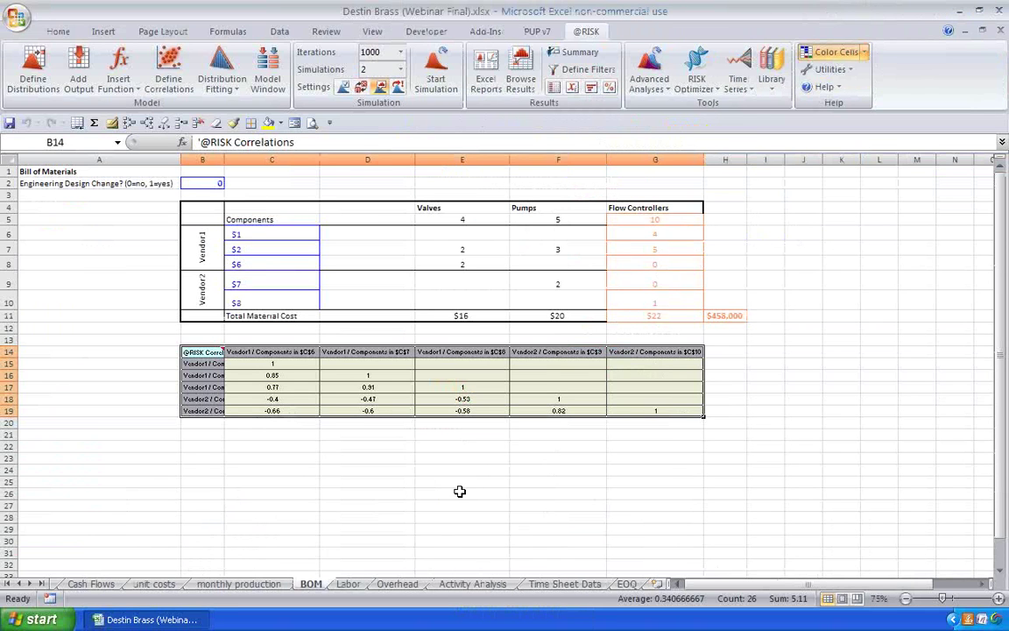
{"action": "left_click", "coordinate": [101, 586]}
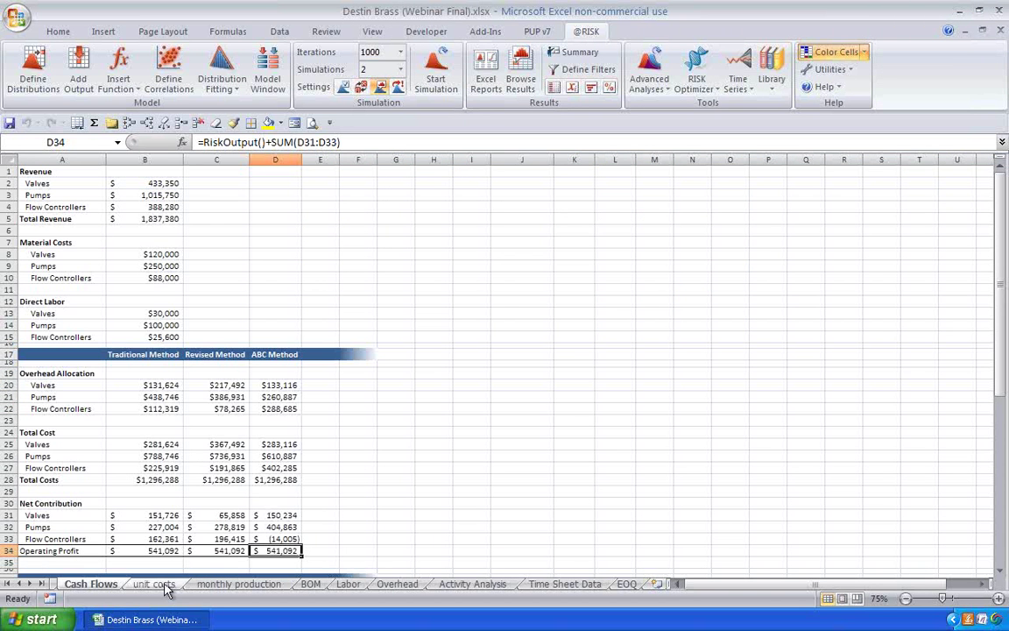
{"action": "left_click", "coordinate": [20, 584]}
{"action": "left_click", "coordinate": [8, 585]}
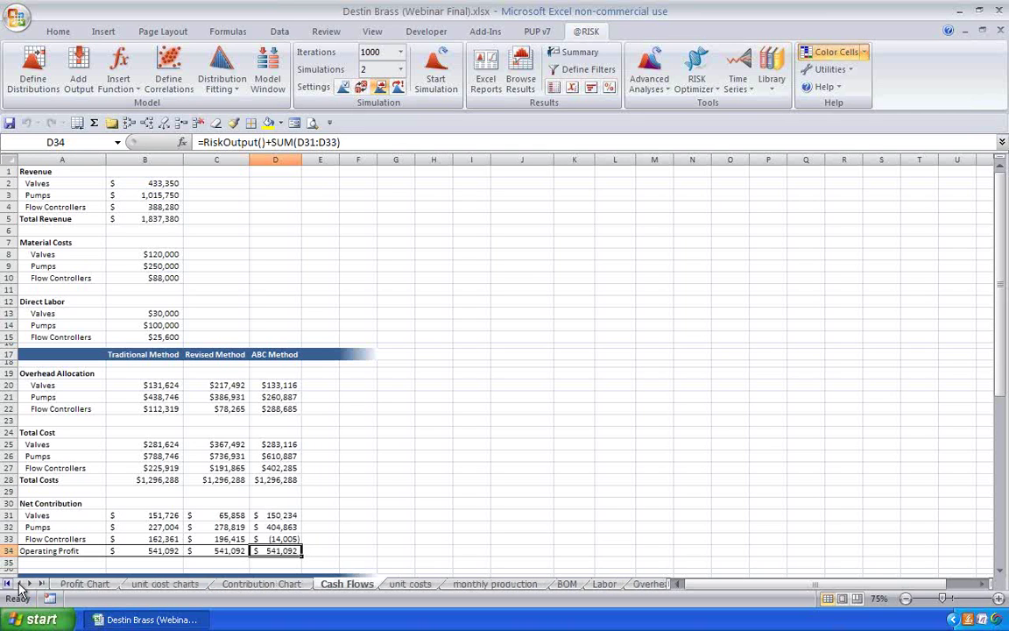
{"action": "left_click", "coordinate": [109, 585]}
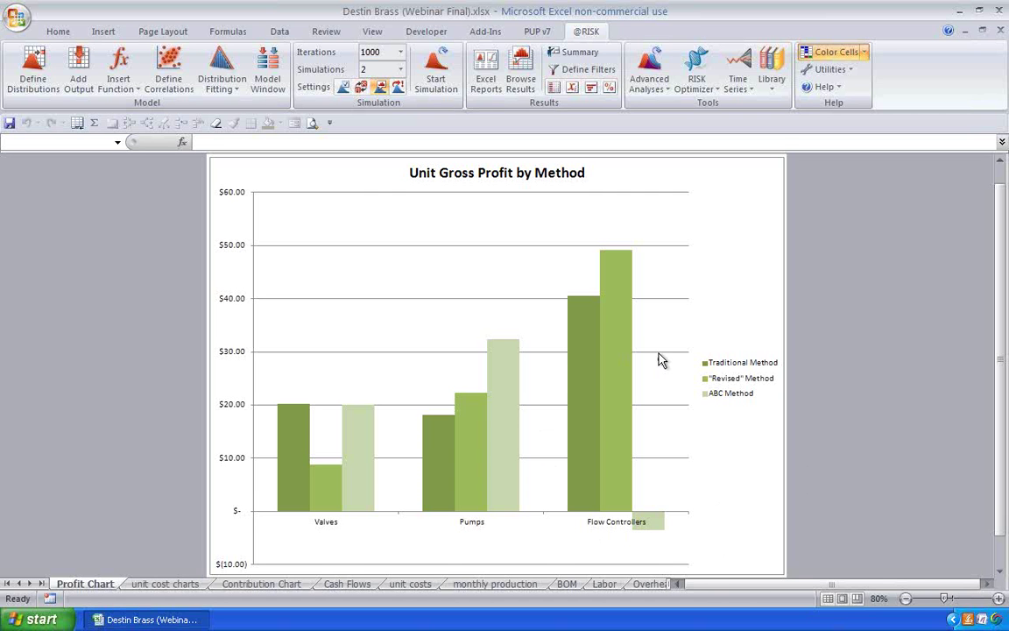
Leave the Profit Chart and go back to the unit costs sheet
{"action": "left_click", "coordinate": [30, 584]}
{"action": "left_click", "coordinate": [29, 583]}
{"action": "left_click", "coordinate": [30, 584]}
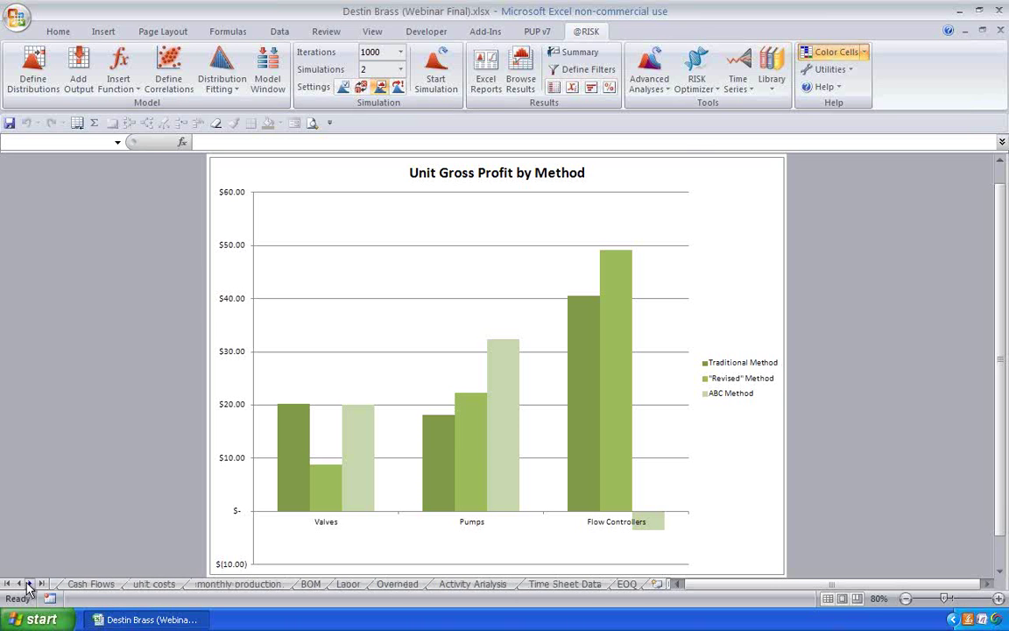
{"action": "left_click", "coordinate": [98, 585]}
{"action": "left_click", "coordinate": [159, 584]}
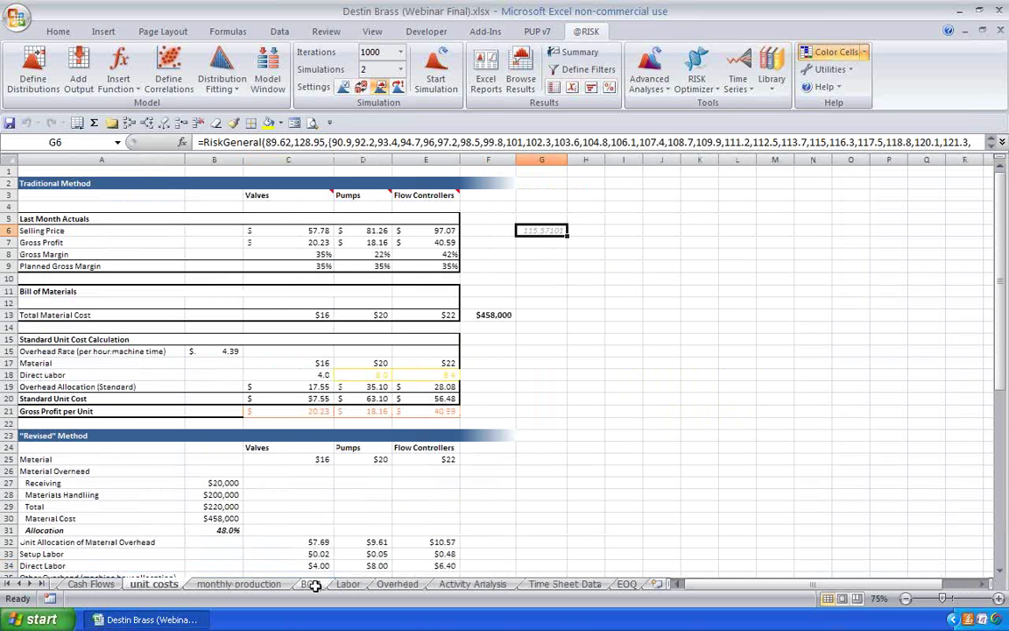
Revisit the Analyzing Results slide in Keynote, and return to Excel to review the ABC Method section of the unit costs sheet
{"action": "key", "text": "super+Tab"}
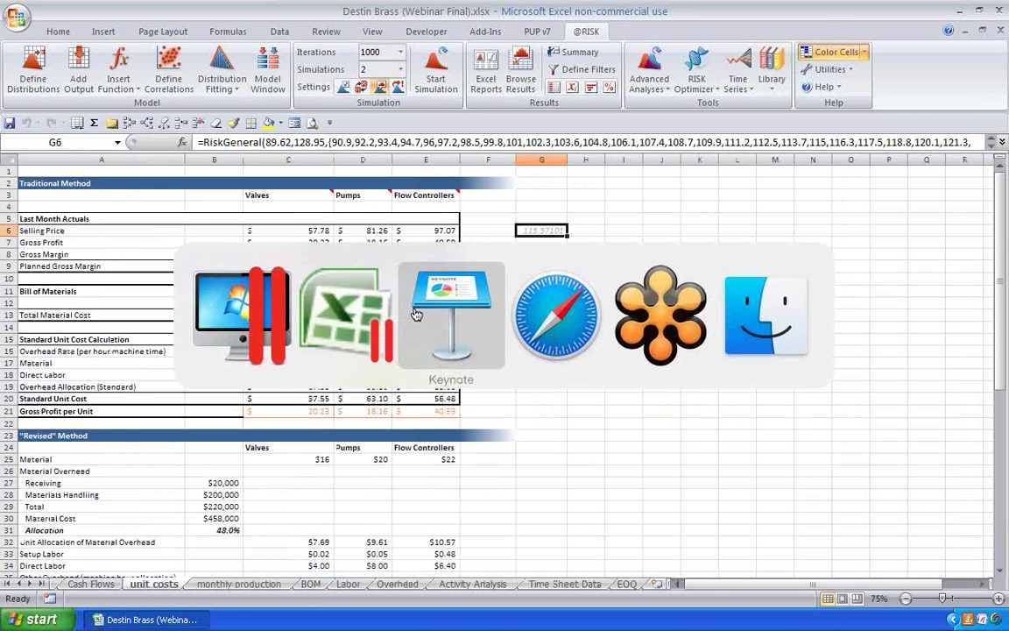
{"action": "left_click", "coordinate": [417, 313]}
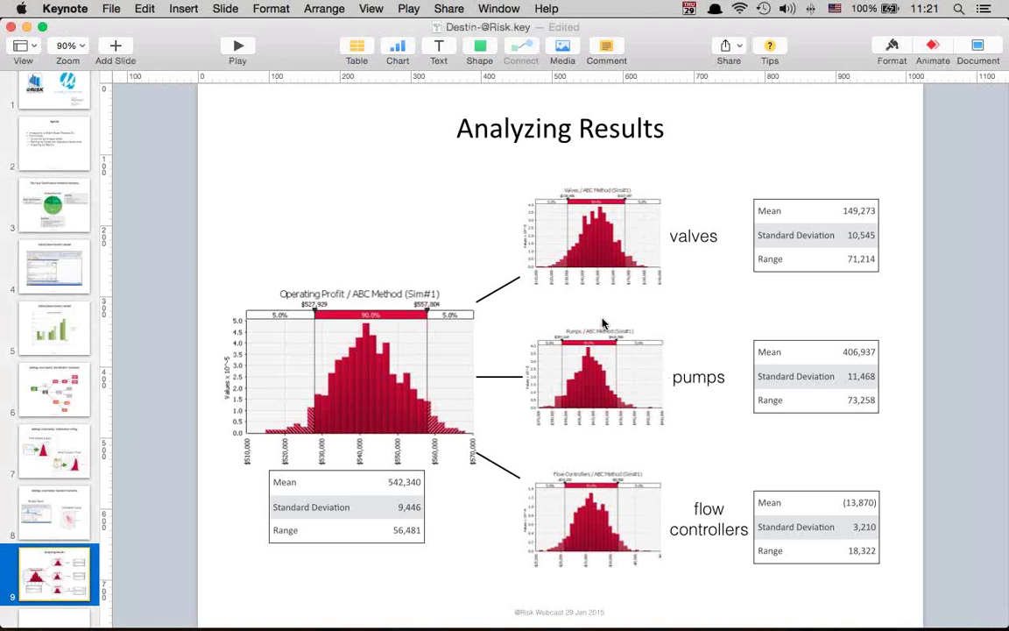
{"action": "key", "text": "super+Tab"}
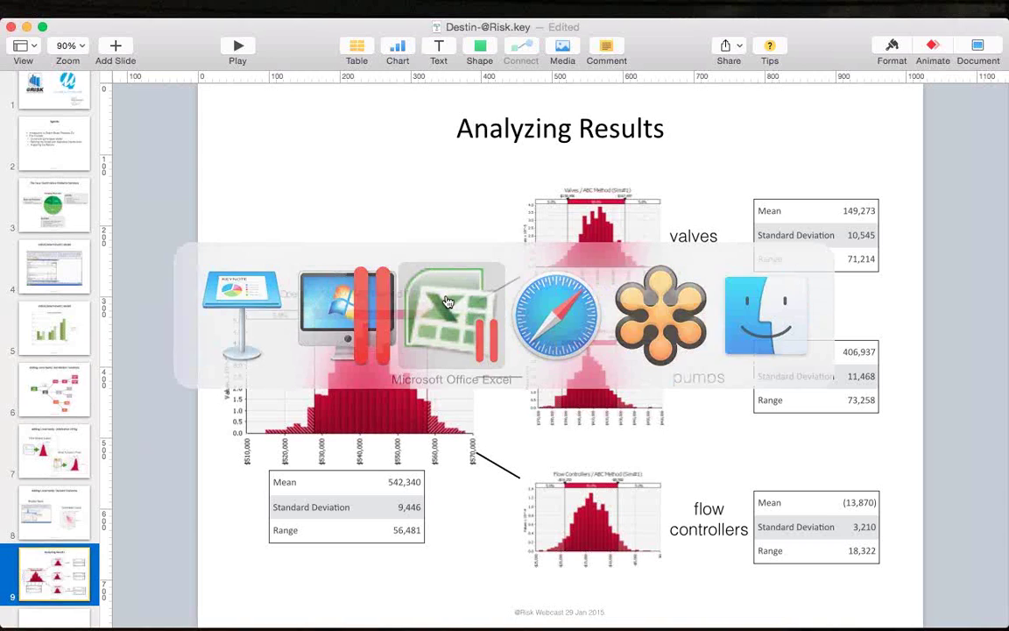
{"action": "left_click", "coordinate": [448, 302]}
{"action": "scroll", "coordinate": [526, 372], "scroll_direction": "down", "scroll_amount": 11}
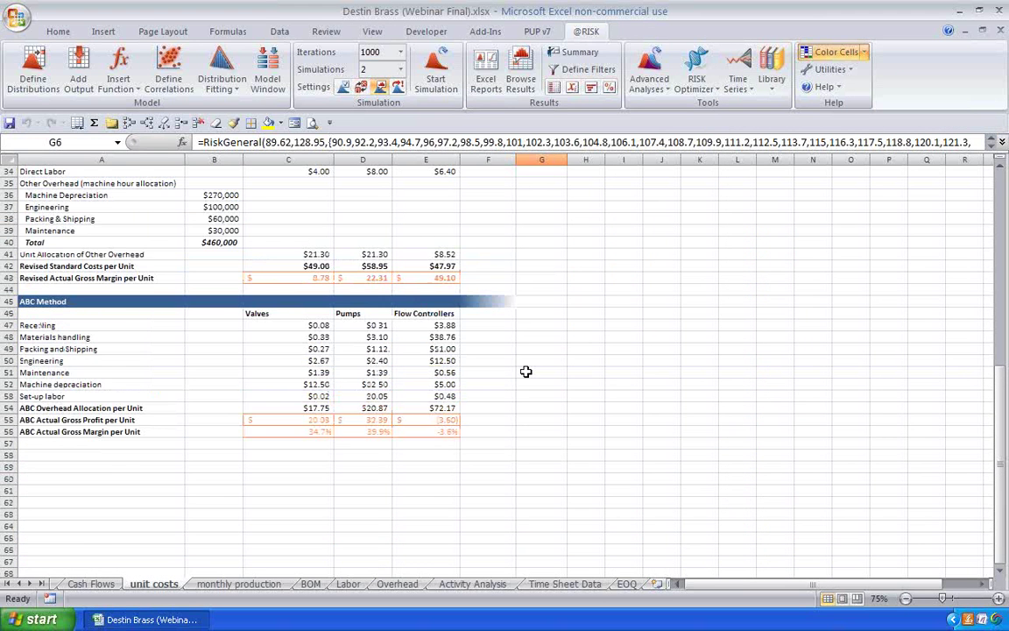
{"action": "scroll", "coordinate": [526, 372], "scroll_direction": "up", "scroll_amount": 1}
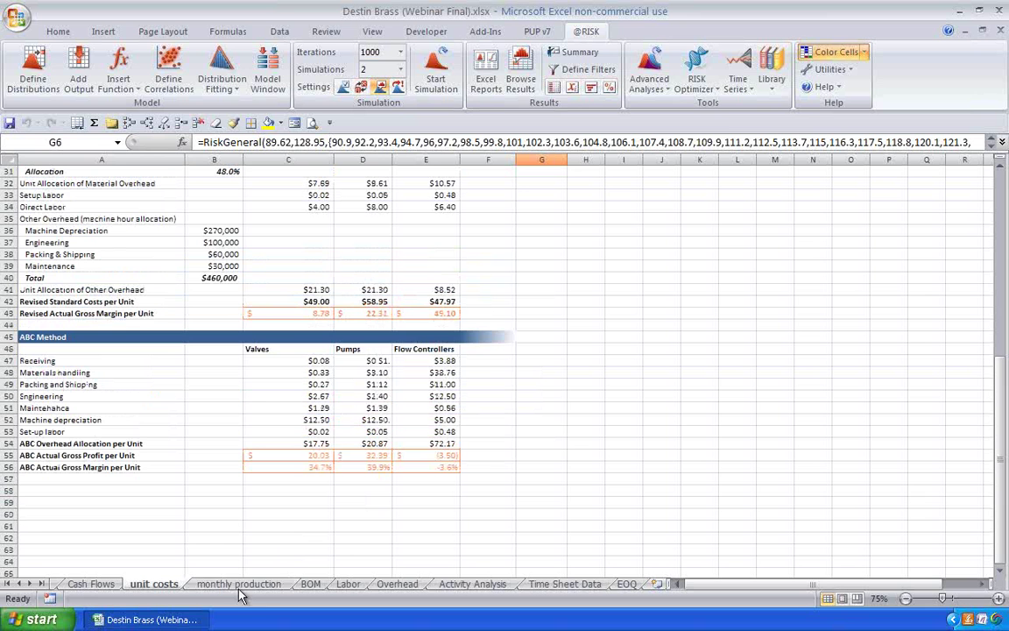
{"action": "left_click", "coordinate": [90, 584]}
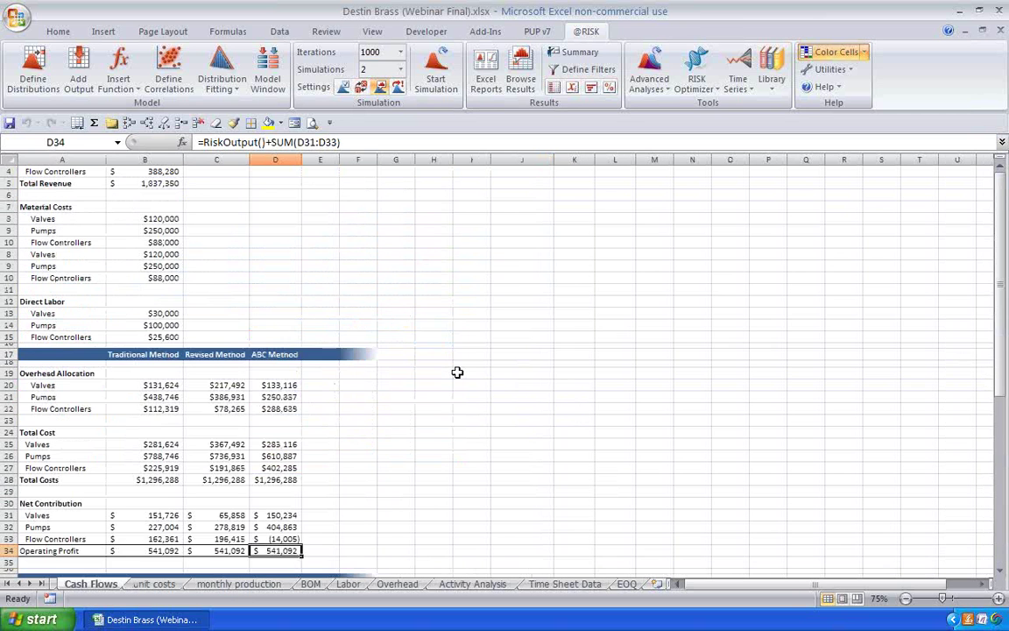
{"action": "scroll", "coordinate": [458, 372], "scroll_direction": "down", "scroll_amount": 5}
{"action": "scroll", "coordinate": [298, 202], "scroll_direction": "up", "scroll_amount": 4}
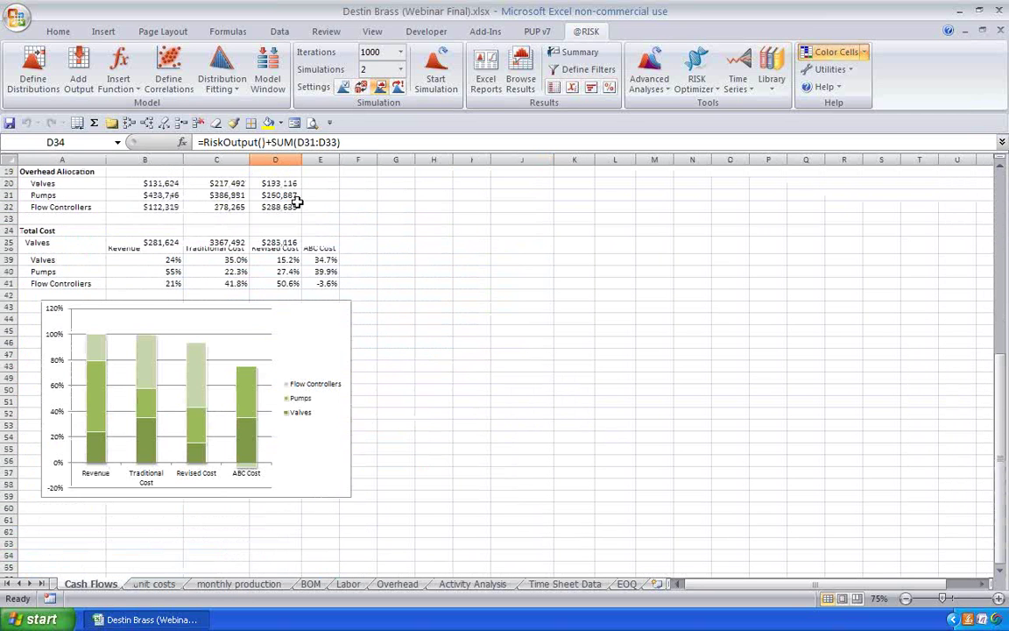
{"action": "scroll", "coordinate": [298, 202], "scroll_direction": "up", "scroll_amount": 2}
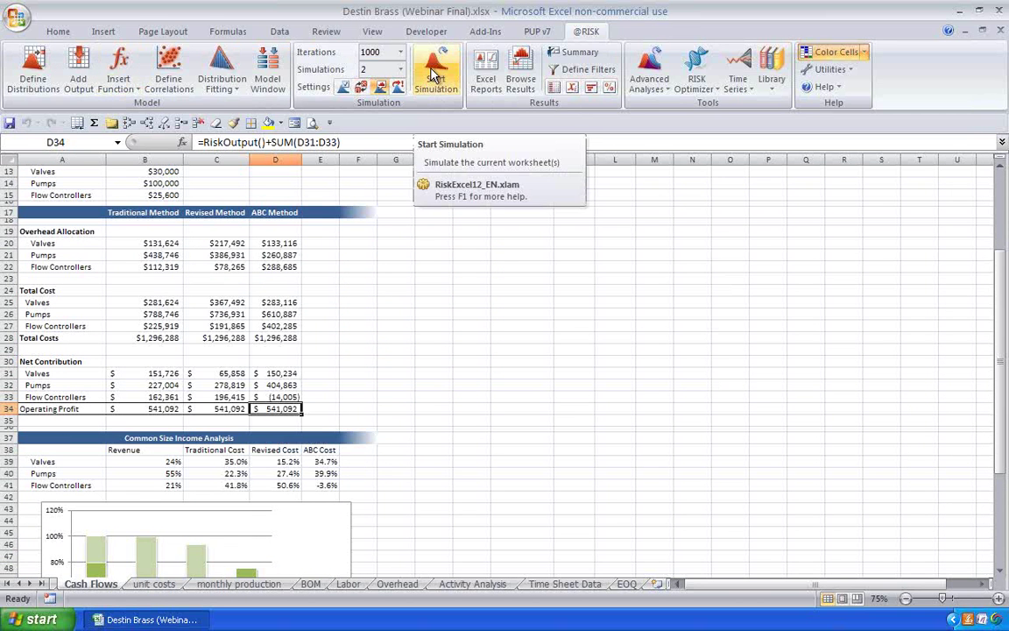
{"action": "left_click", "coordinate": [528, 71]}
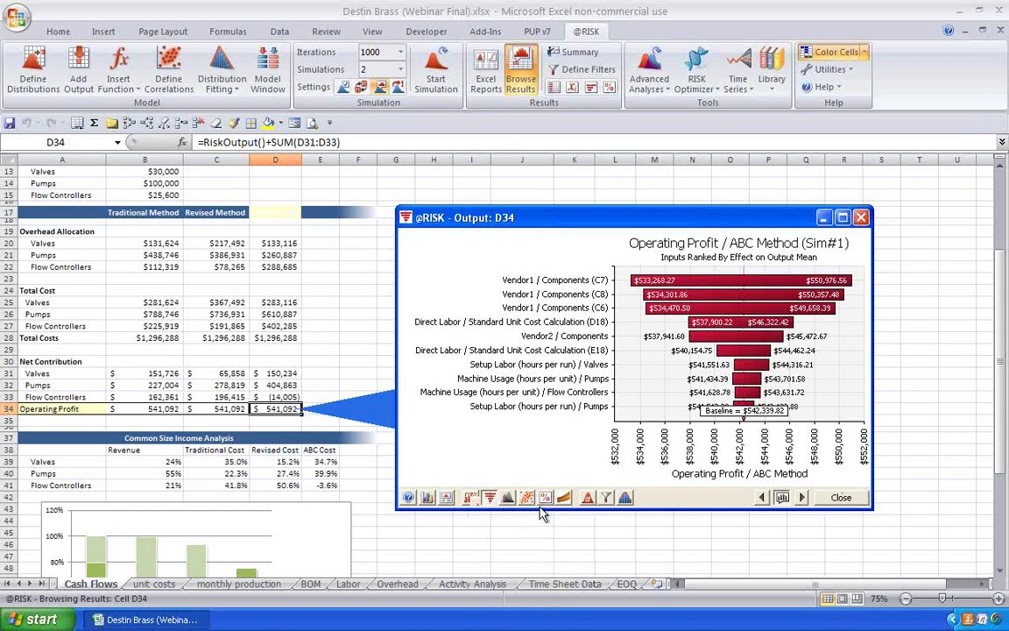
Switch the D34 operating profit results back to the histogram, compare the other methods' operating profit cells, and browse the ABC Method flow controllers results in D33
{"action": "left_click", "coordinate": [471, 497]}
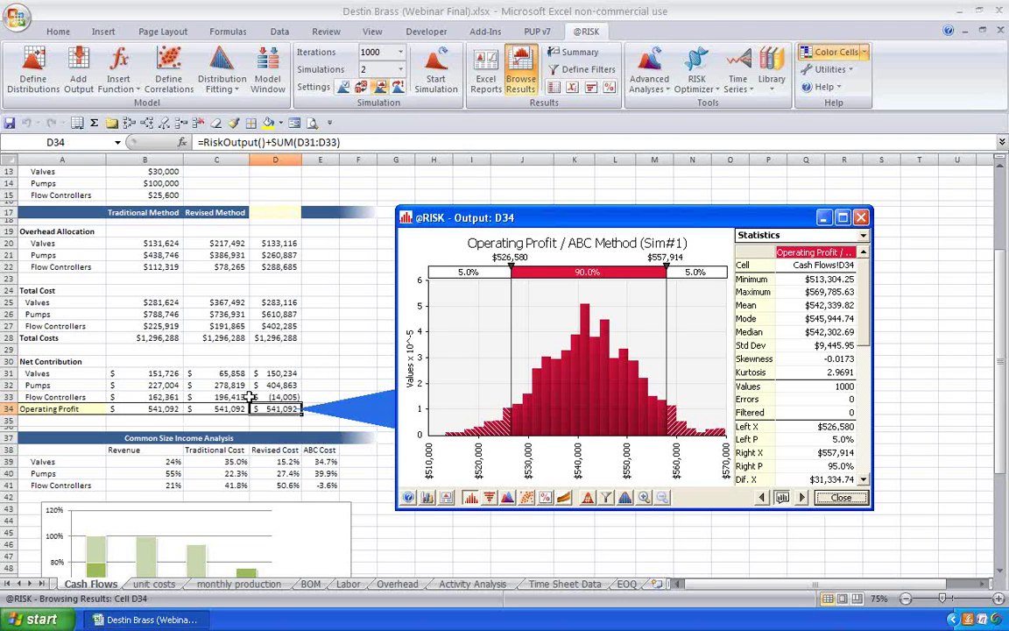
{"action": "key", "text": "Left"}
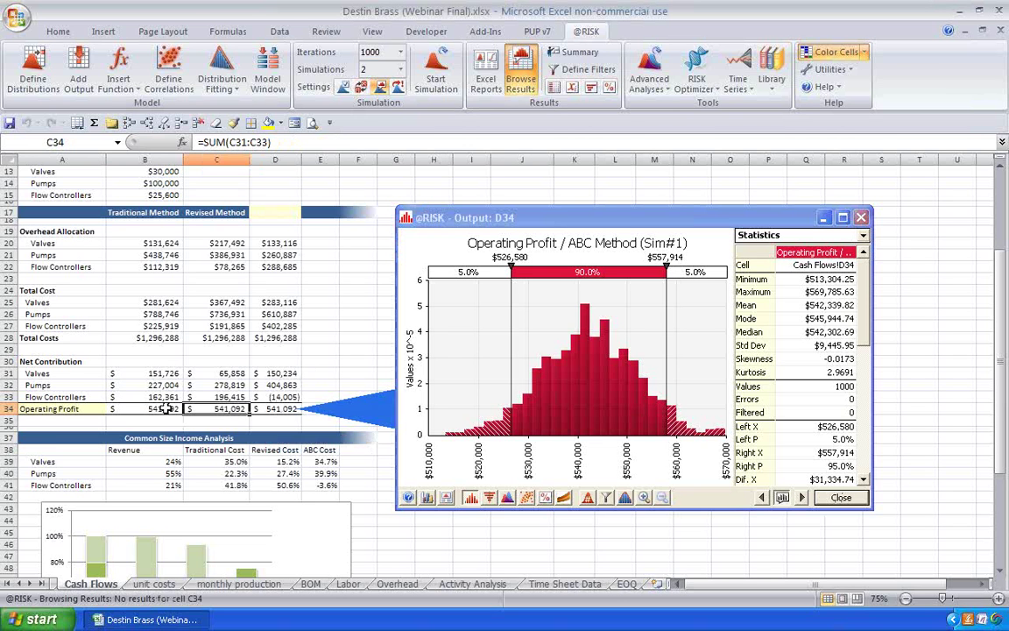
{"action": "key", "text": "Left"}
{"action": "left_click", "coordinate": [218, 409]}
{"action": "left_click", "coordinate": [278, 409]}
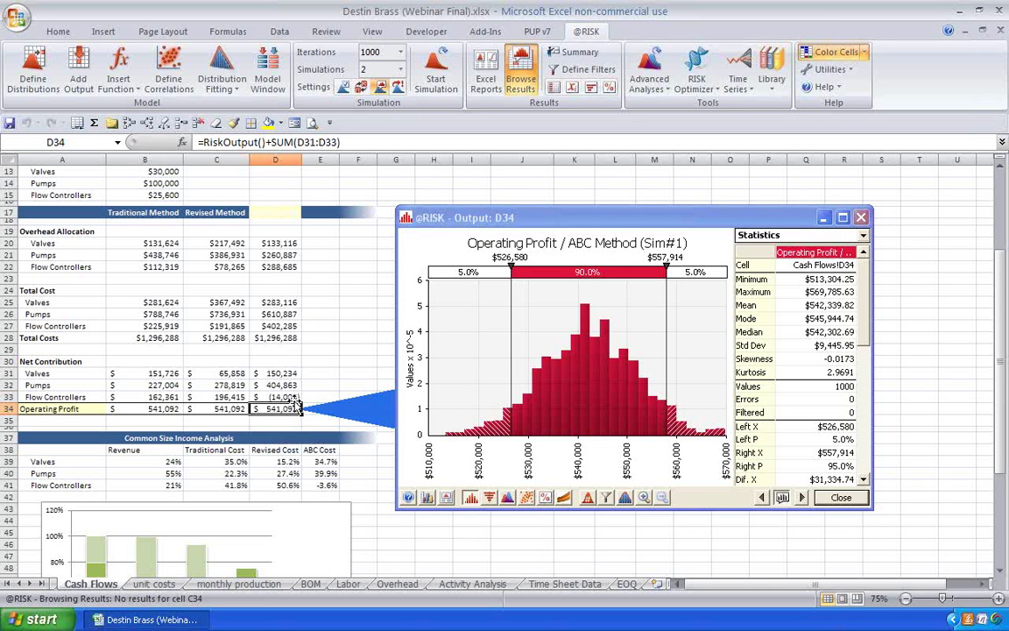
{"action": "key", "text": "Up"}
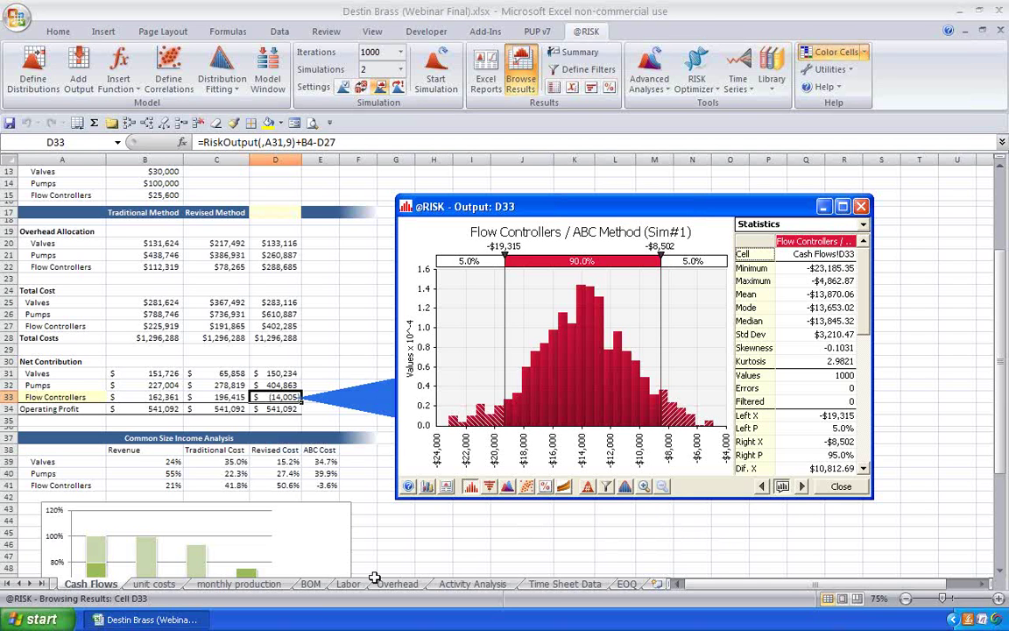
Go to the BOM sheet, close the simulated correlations window, and review the redesign switch in B2 and the flow controller formulas in G5:G7
{"action": "left_click", "coordinate": [318, 586]}
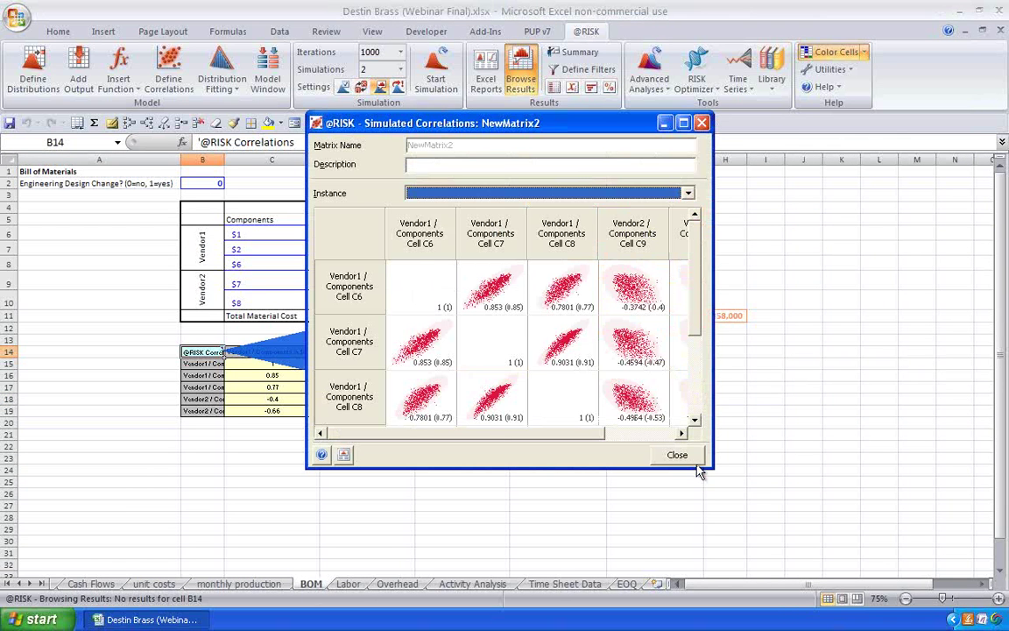
{"action": "left_click", "coordinate": [691, 459]}
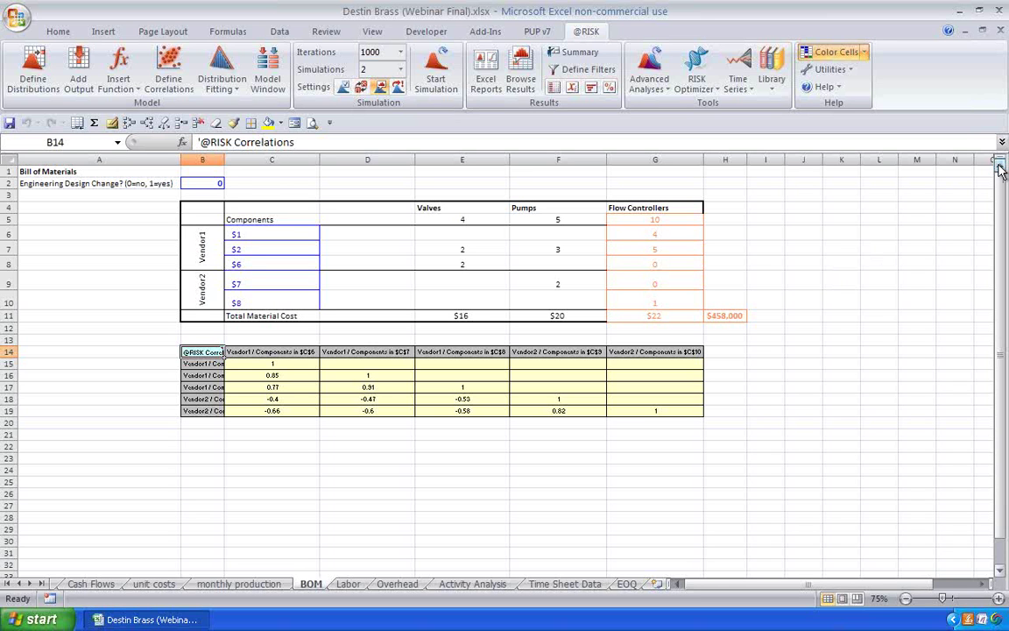
{"action": "left_click", "coordinate": [203, 183]}
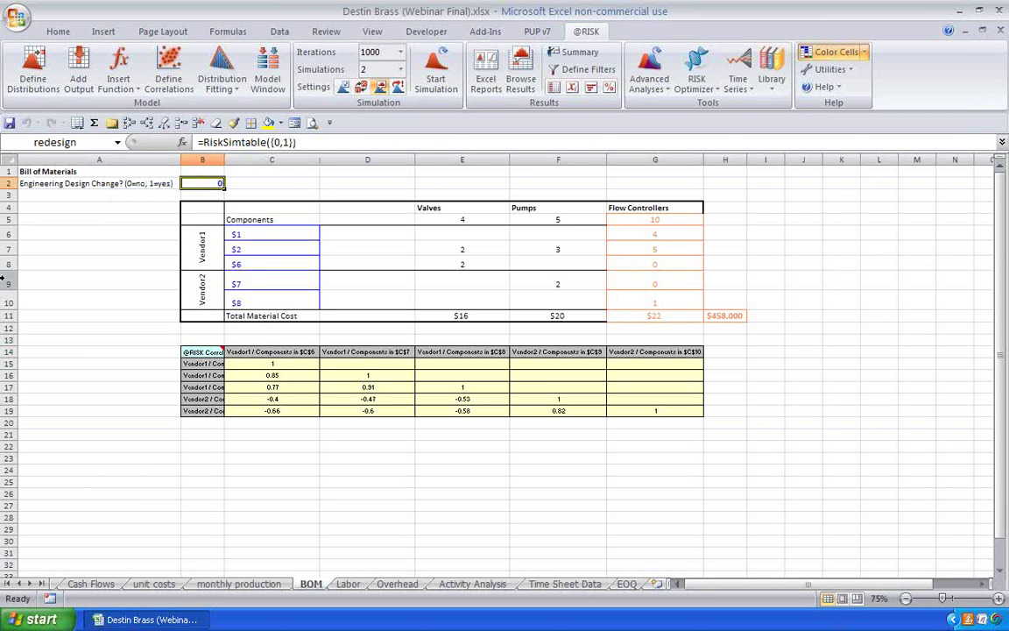
{"action": "left_click", "coordinate": [687, 214]}
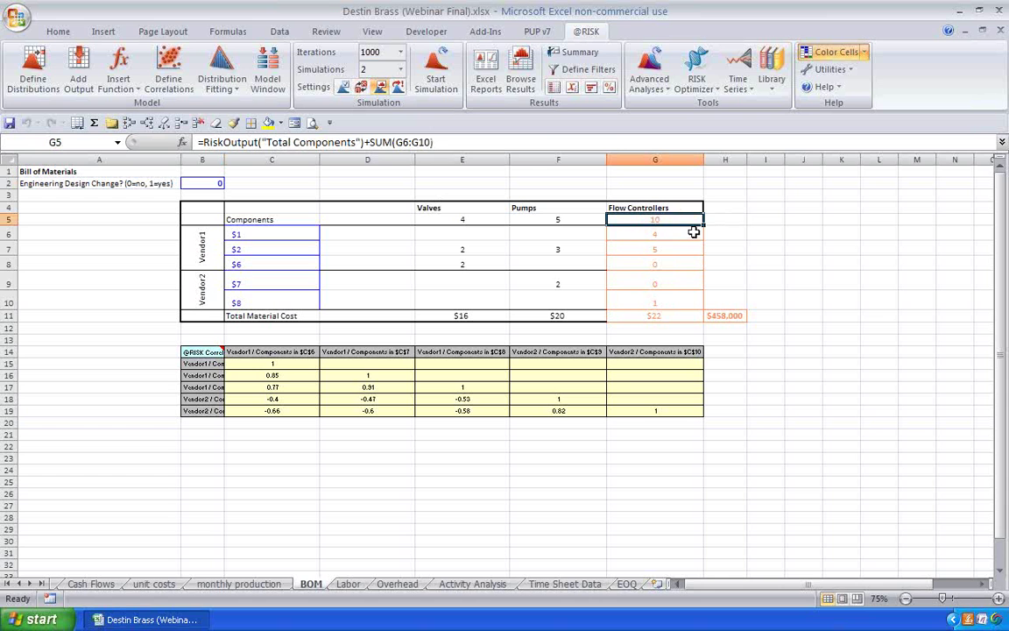
{"action": "left_click", "coordinate": [687, 234]}
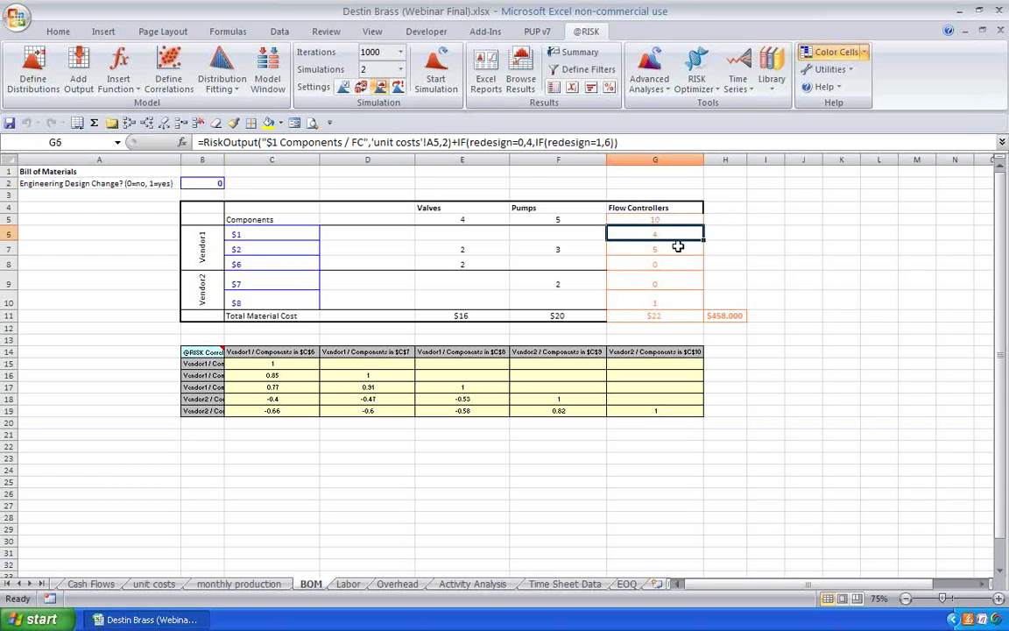
{"action": "left_click", "coordinate": [676, 249]}
{"action": "left_click", "coordinate": [680, 221]}
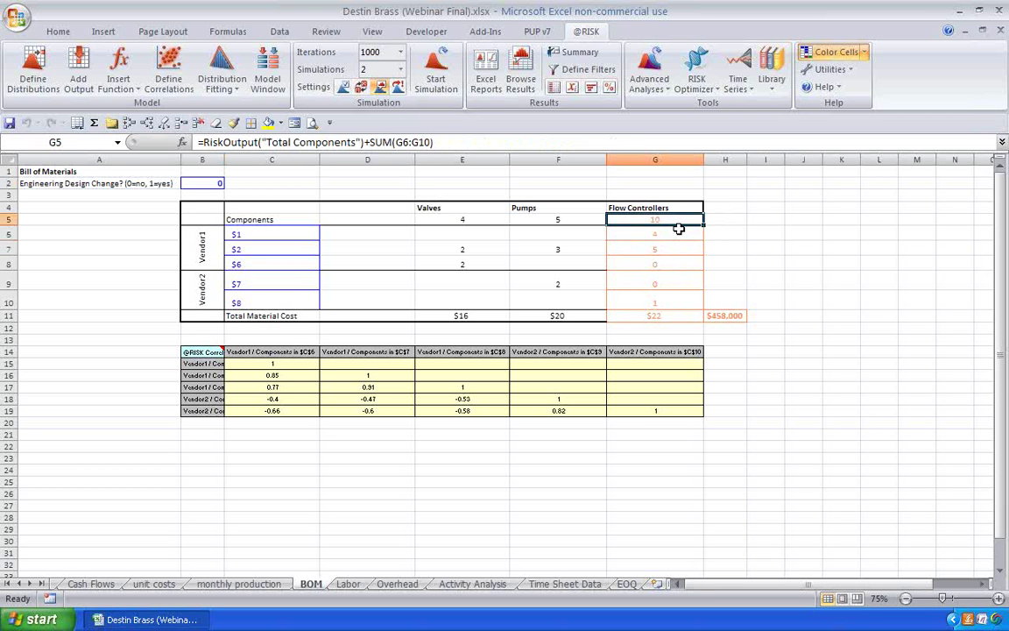
{"action": "left_click", "coordinate": [675, 232]}
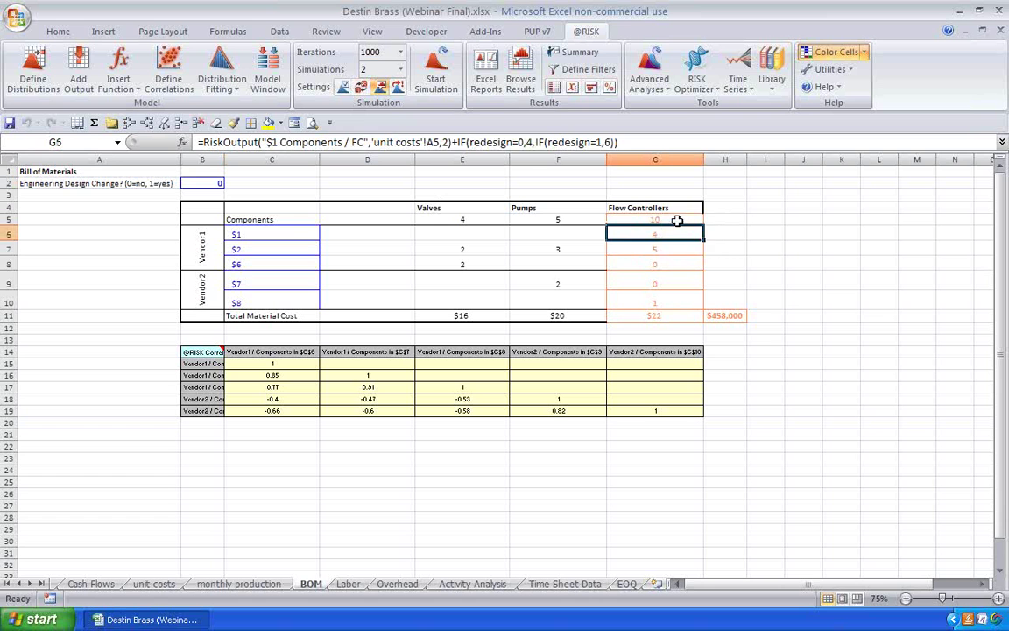
{"action": "left_click", "coordinate": [675, 219]}
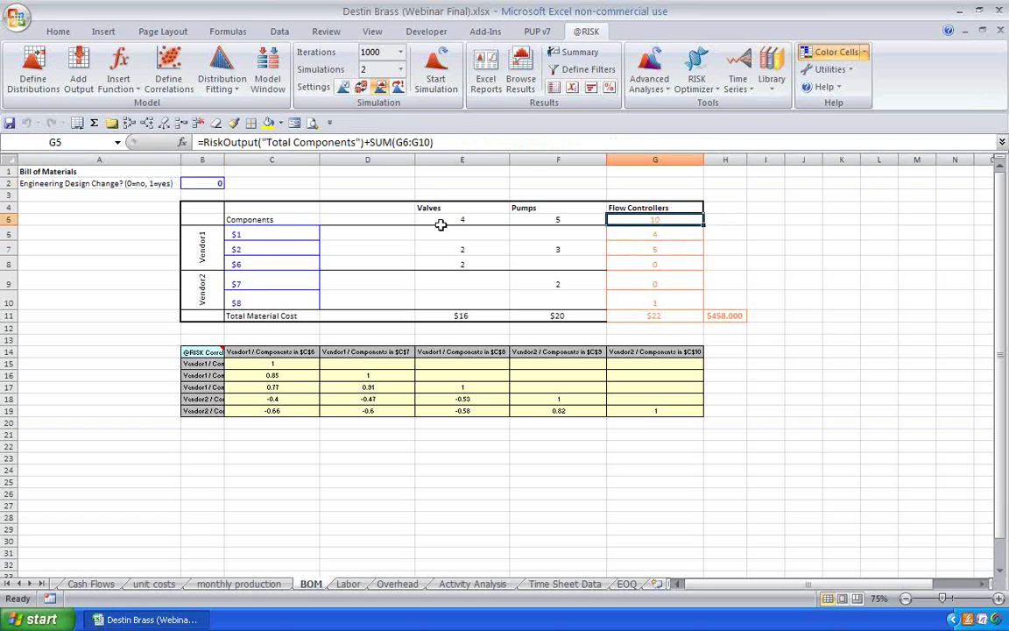
Re-examine the RiskSimtable formula in B2 and how the flow controller component counts down to G10 depend on it, ending at total components in G5
{"action": "left_click", "coordinate": [204, 182]}
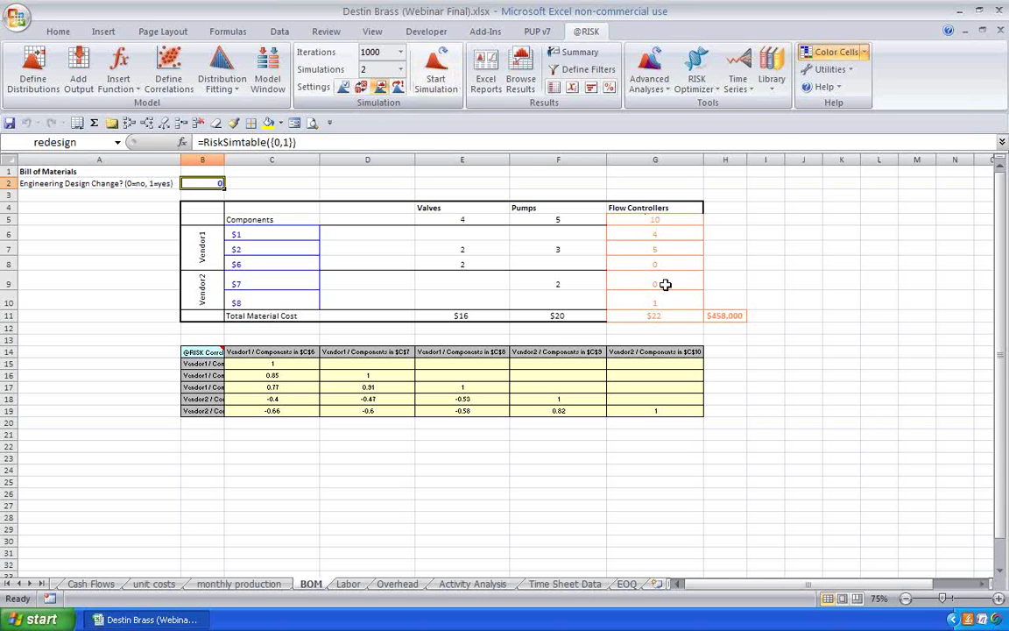
{"action": "left_click", "coordinate": [670, 221]}
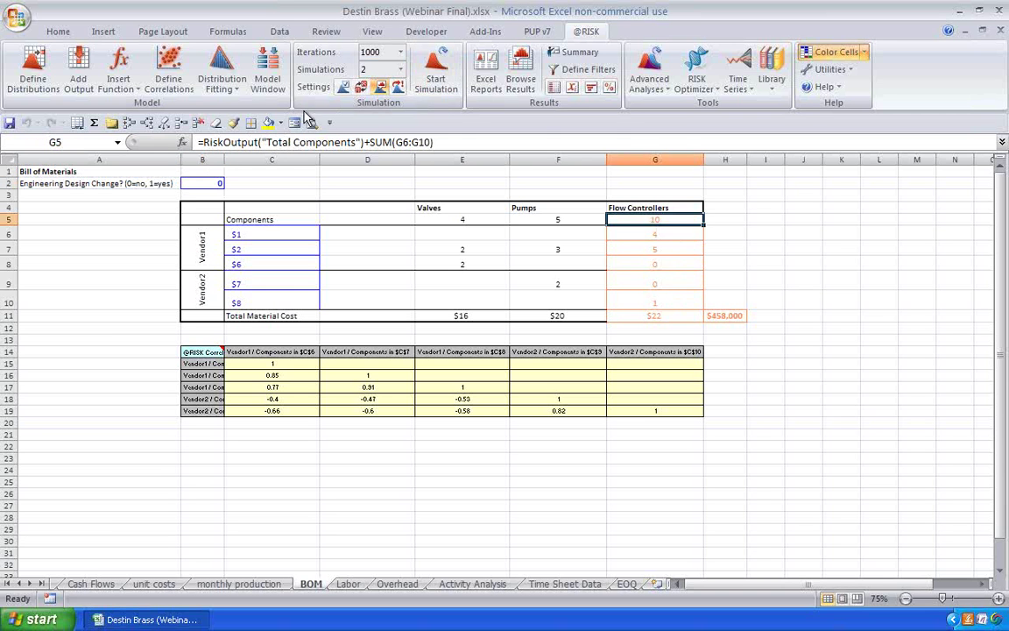
{"action": "left_click", "coordinate": [671, 251]}
{"action": "left_click", "coordinate": [671, 265]}
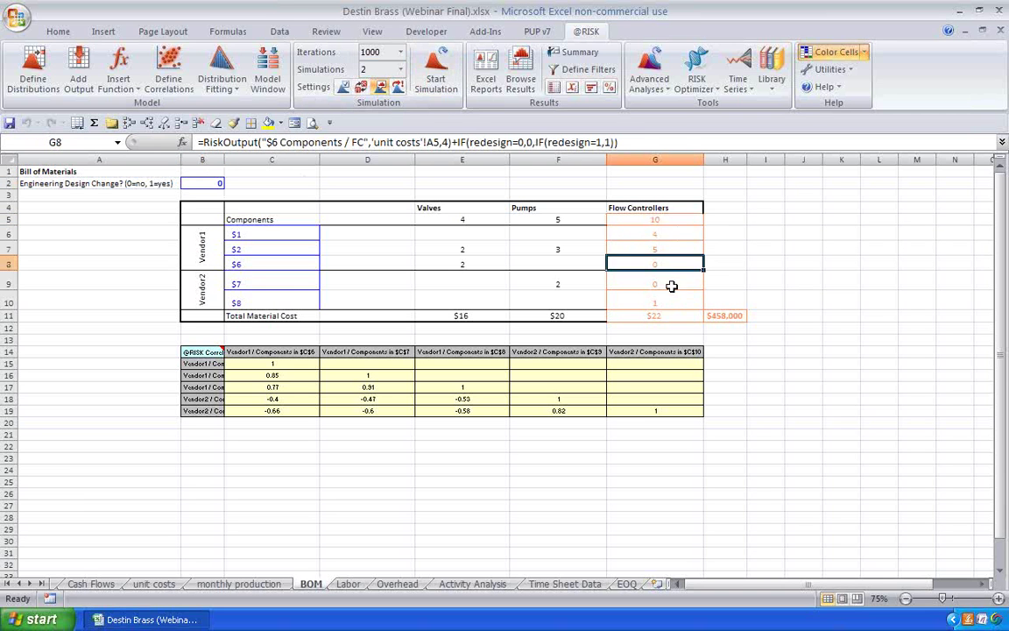
{"action": "left_click", "coordinate": [671, 288]}
{"action": "left_click", "coordinate": [667, 302]}
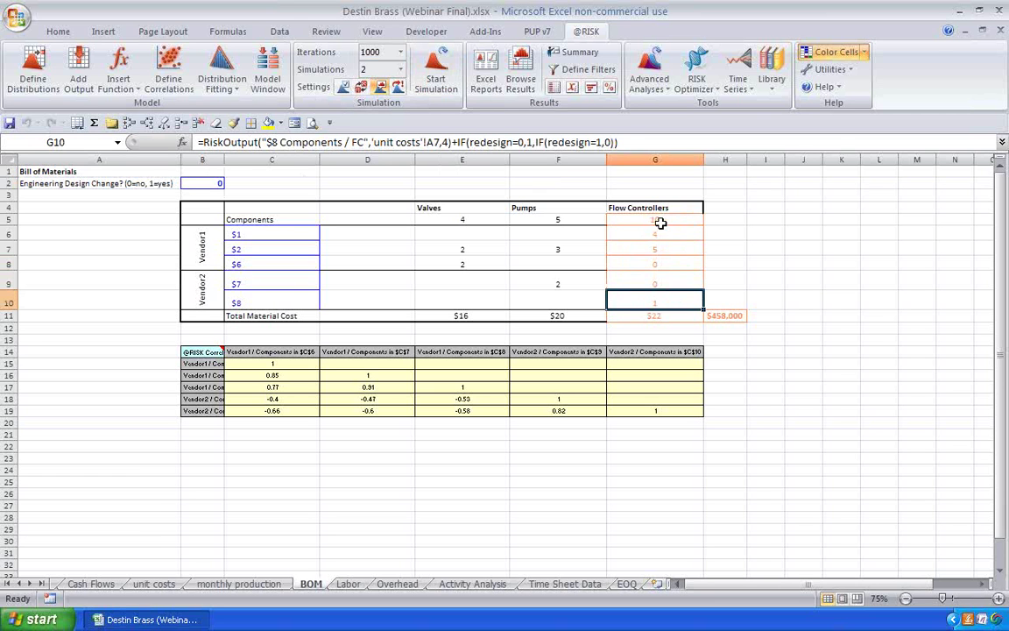
{"action": "left_click", "coordinate": [663, 219]}
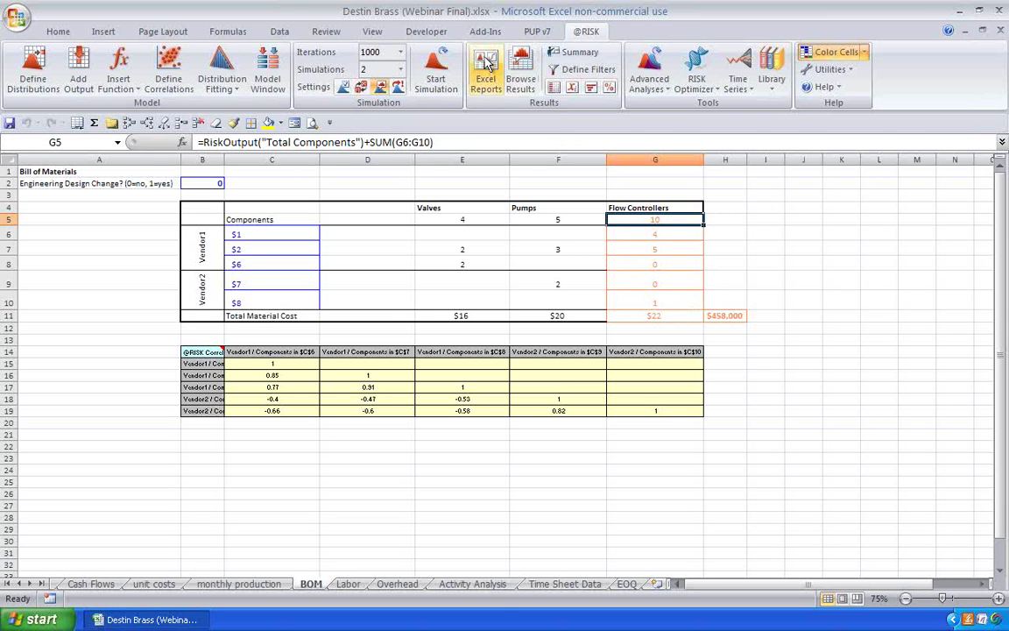
Browse the simulation results for total flow controller components in G5 and display Simulation #2
{"action": "left_click", "coordinate": [521, 75]}
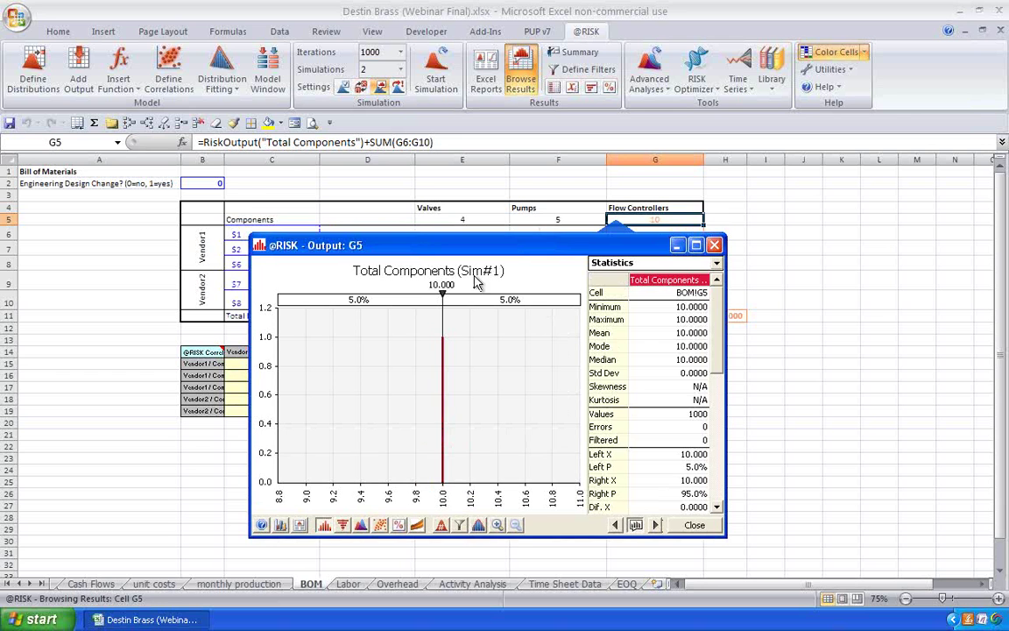
{"action": "left_click_drag", "start_coordinate": [467, 246], "coordinate": [265, 185]}
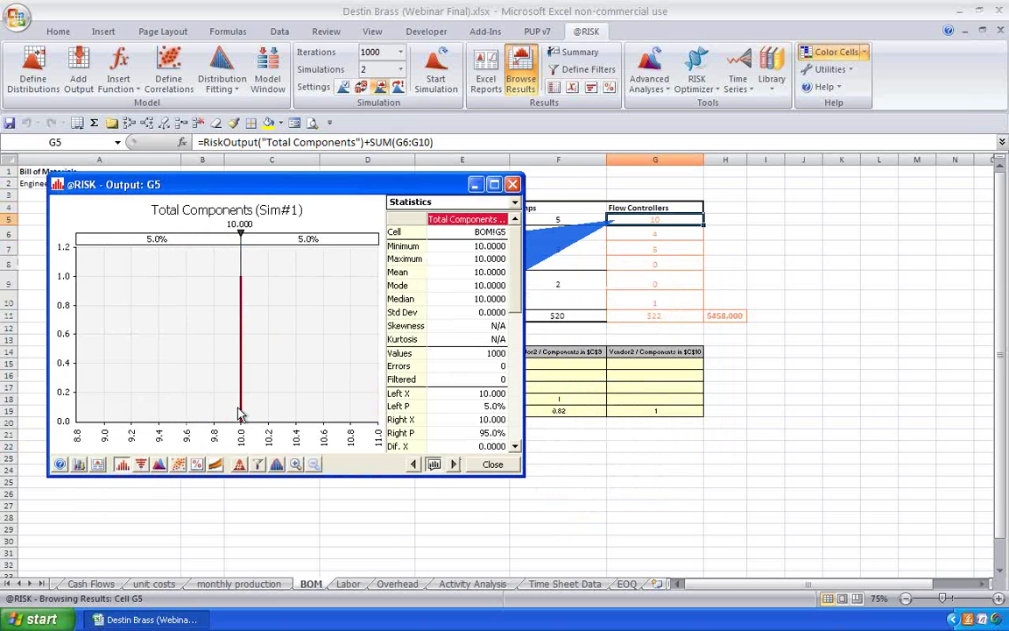
{"action": "left_click", "coordinate": [238, 465]}
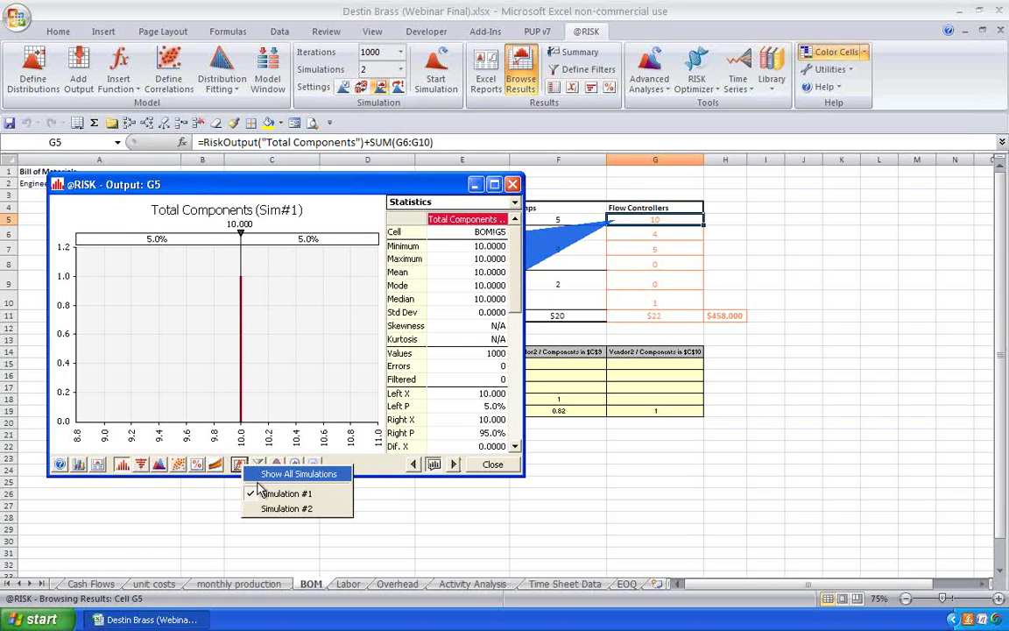
{"action": "left_click", "coordinate": [282, 509]}
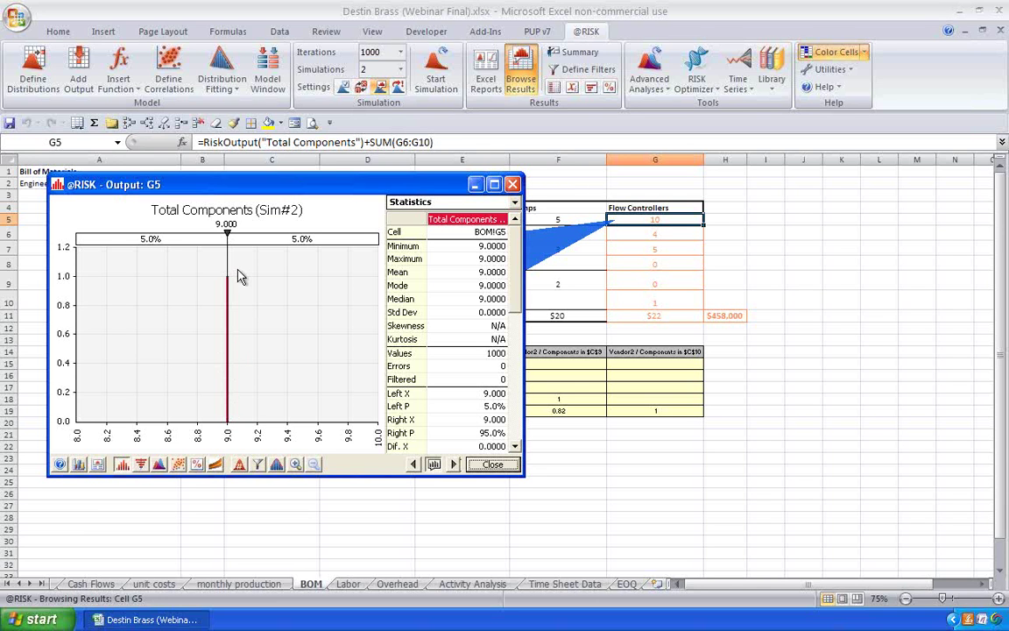
Browse the results for the $1 flow controller components in G6 and display Simulation #2
{"action": "left_click", "coordinate": [676, 232]}
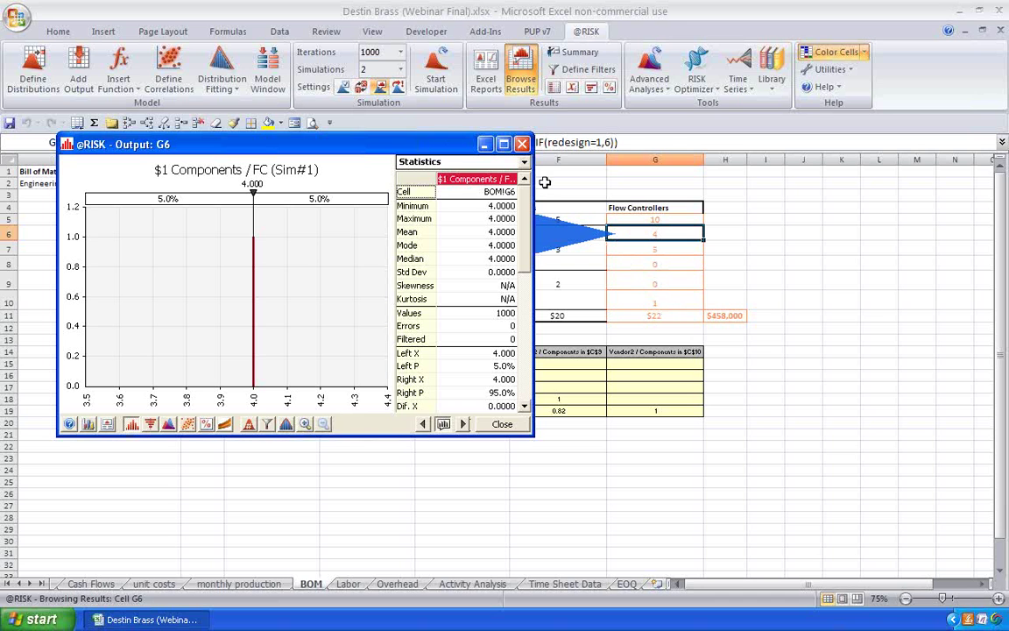
{"action": "left_click_drag", "start_coordinate": [429, 153], "coordinate": [525, 163]}
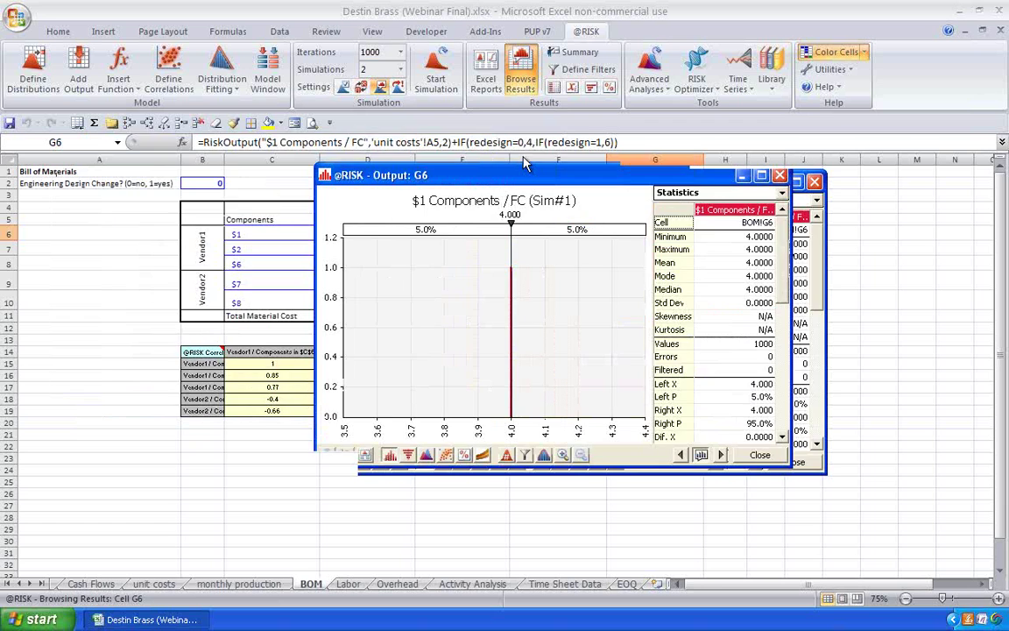
{"action": "left_click", "coordinate": [300, 436]}
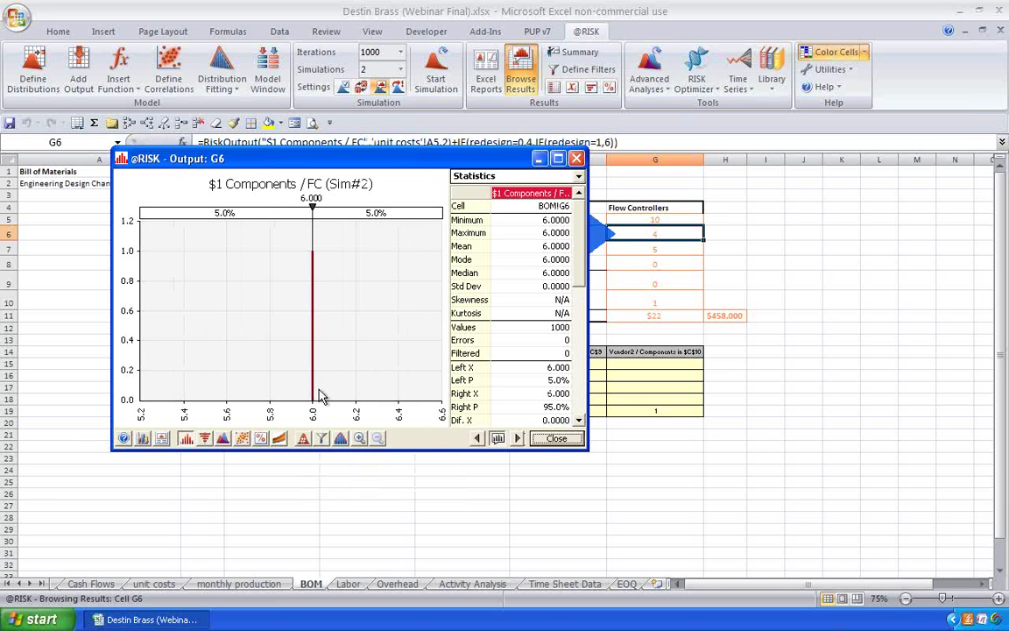
Browse the Simulation #2 results for the $2 flow controller components in G7, and close the results window
{"action": "left_click", "coordinate": [611, 246]}
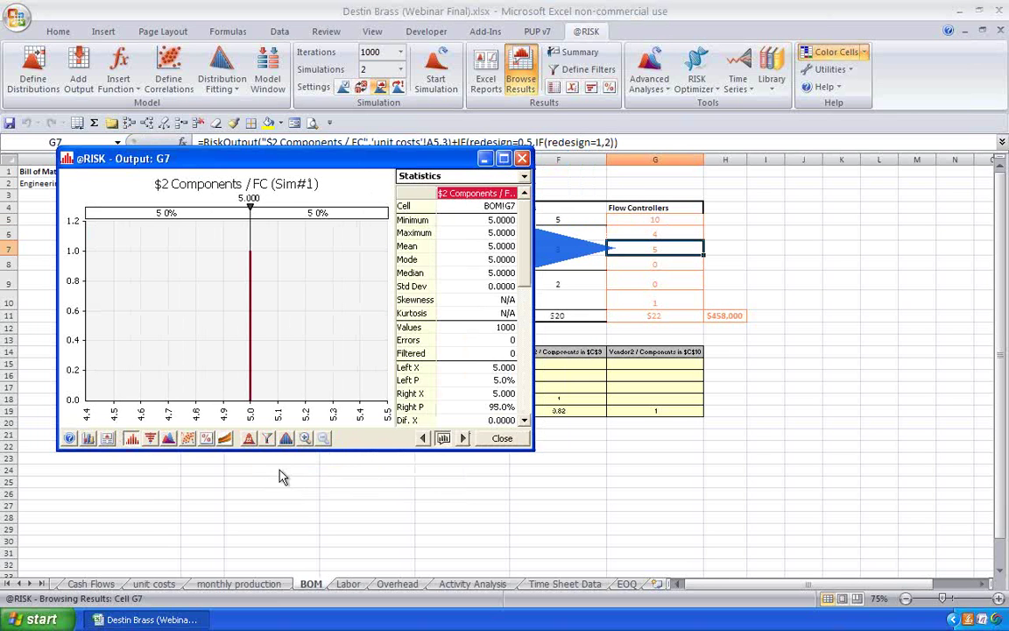
{"action": "left_click", "coordinate": [248, 438]}
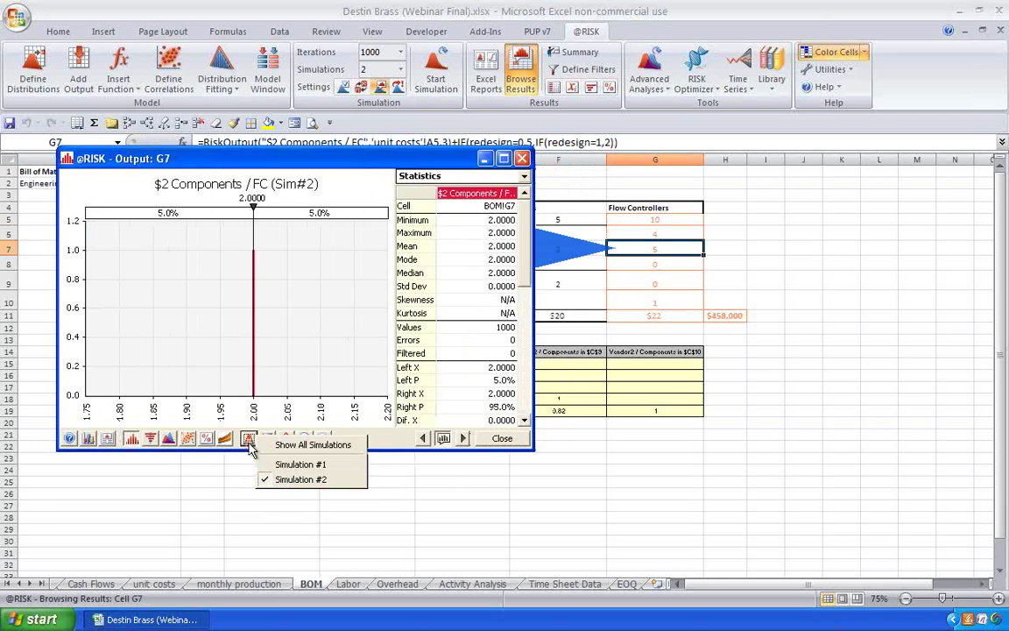
{"action": "left_click", "coordinate": [675, 268]}
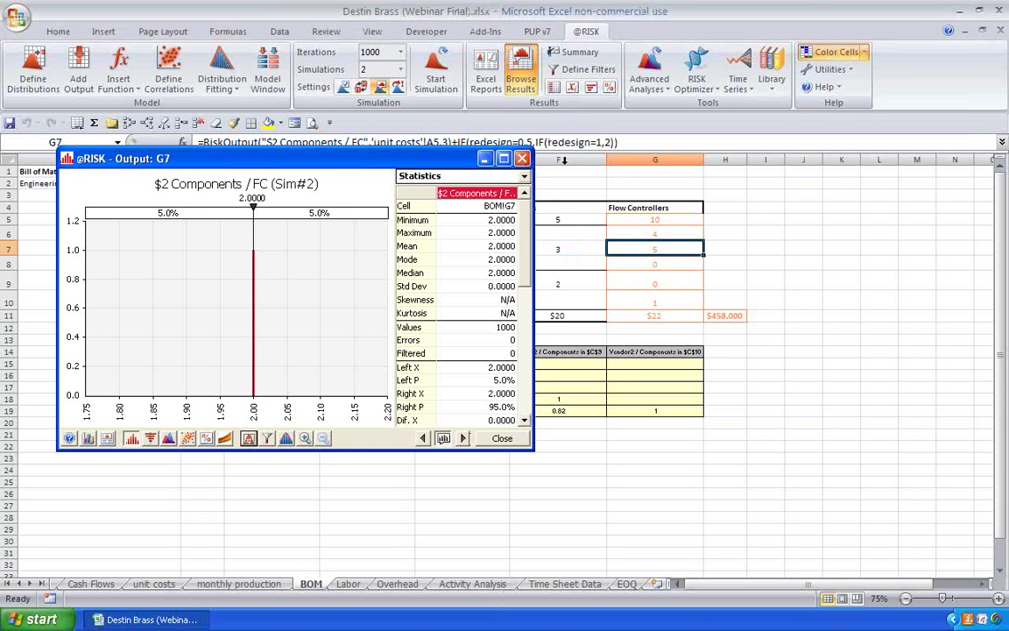
{"action": "left_click", "coordinate": [523, 158]}
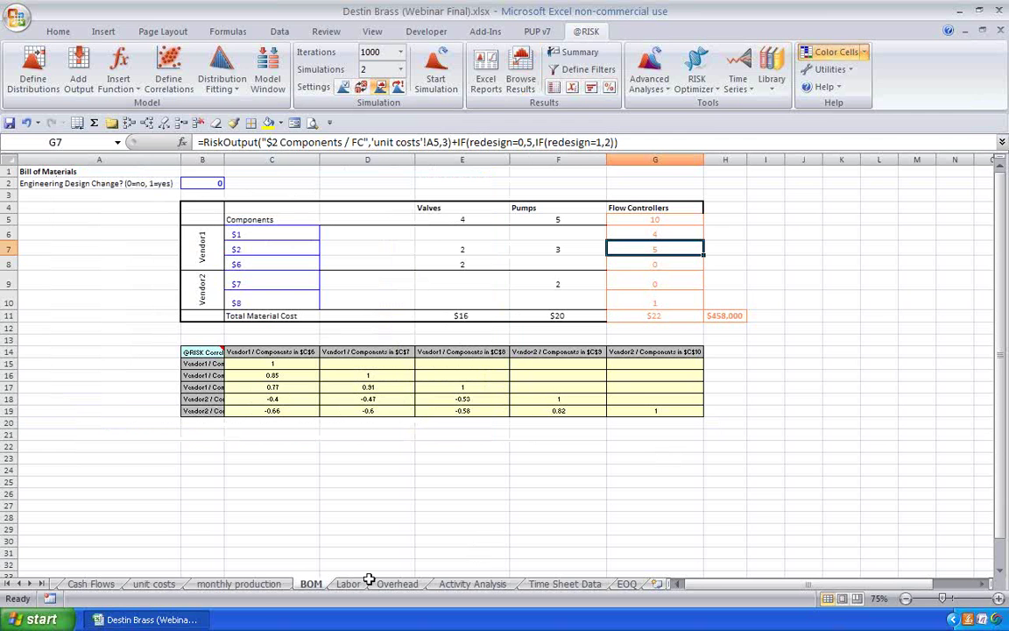
Browse the ABC Method flow controllers results in D33 of Cash Flows and widen the graph's delimiters to cover 100% of the distribution
{"action": "left_click", "coordinate": [92, 585]}
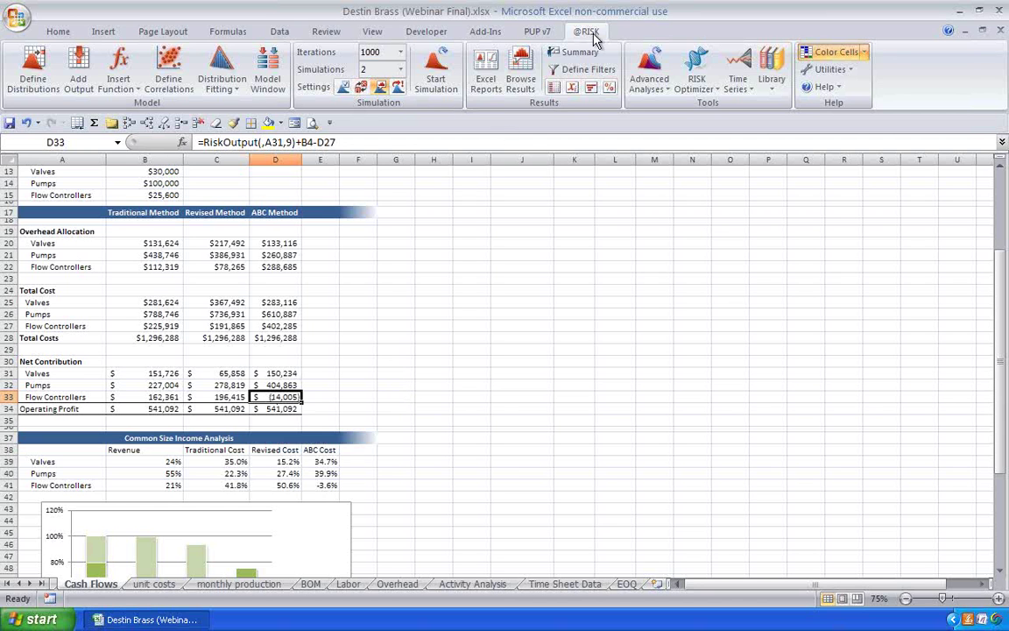
{"action": "left_click", "coordinate": [521, 70]}
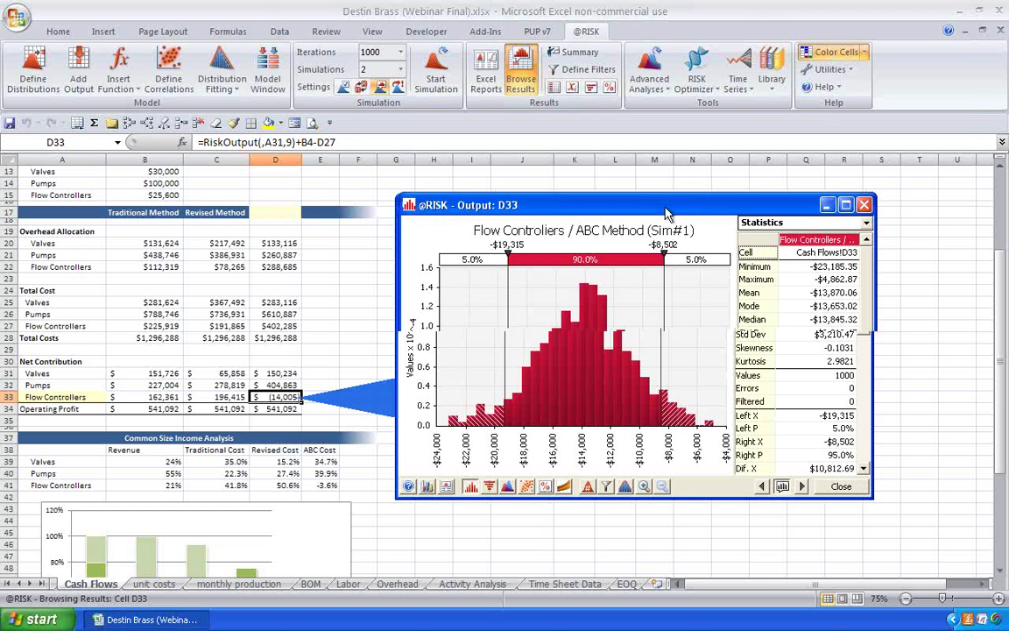
{"action": "left_click_drag", "start_coordinate": [666, 214], "coordinate": [673, 214]}
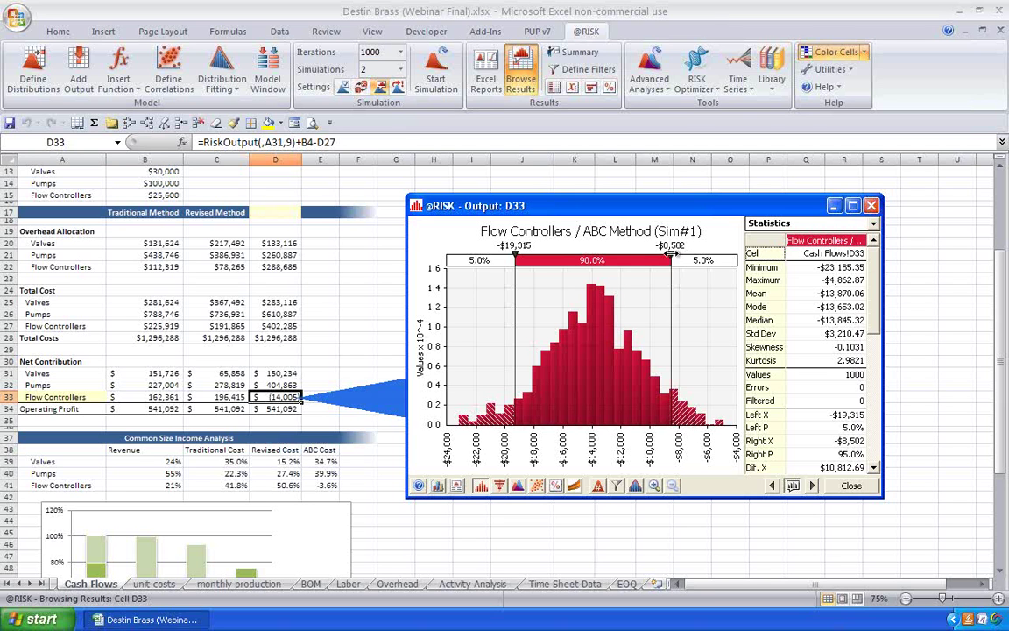
{"action": "left_click_drag", "start_coordinate": [672, 254], "coordinate": [736, 259]}
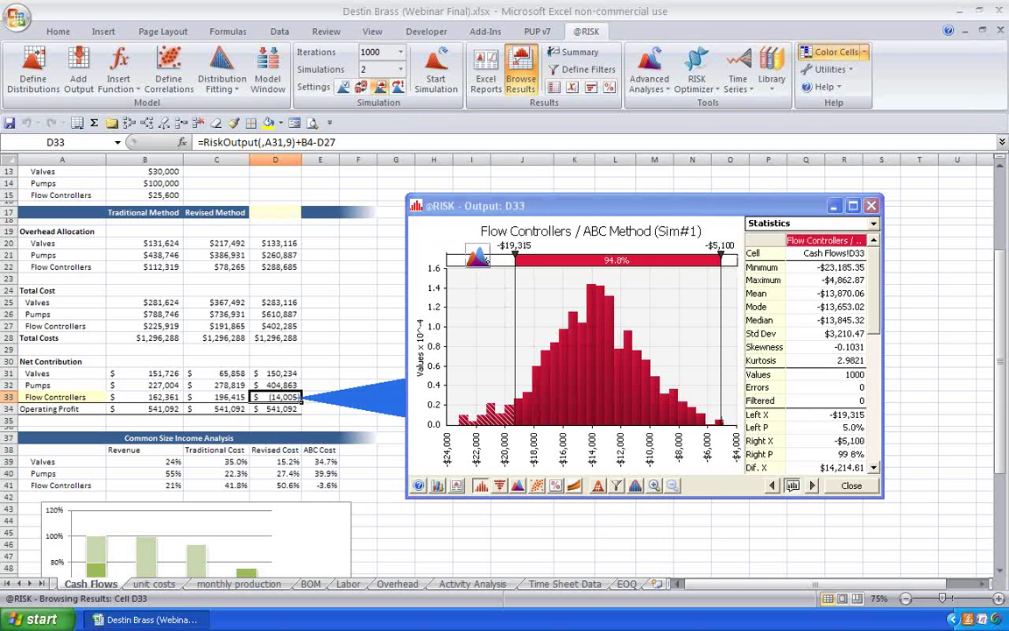
{"action": "left_click_drag", "start_coordinate": [516, 254], "coordinate": [385, 255]}
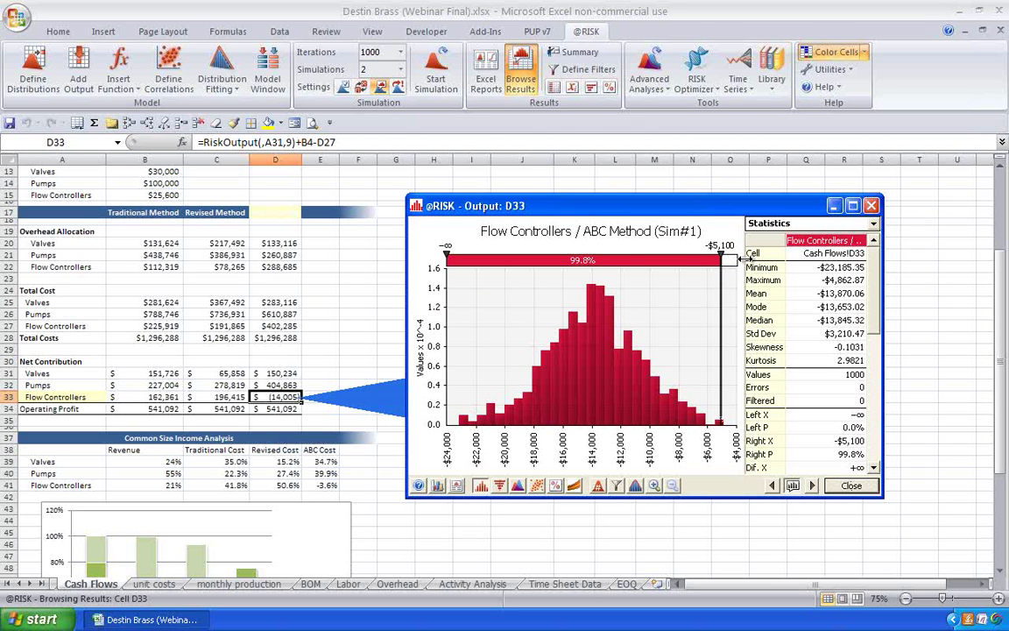
{"action": "left_click_drag", "start_coordinate": [743, 255], "coordinate": [762, 255]}
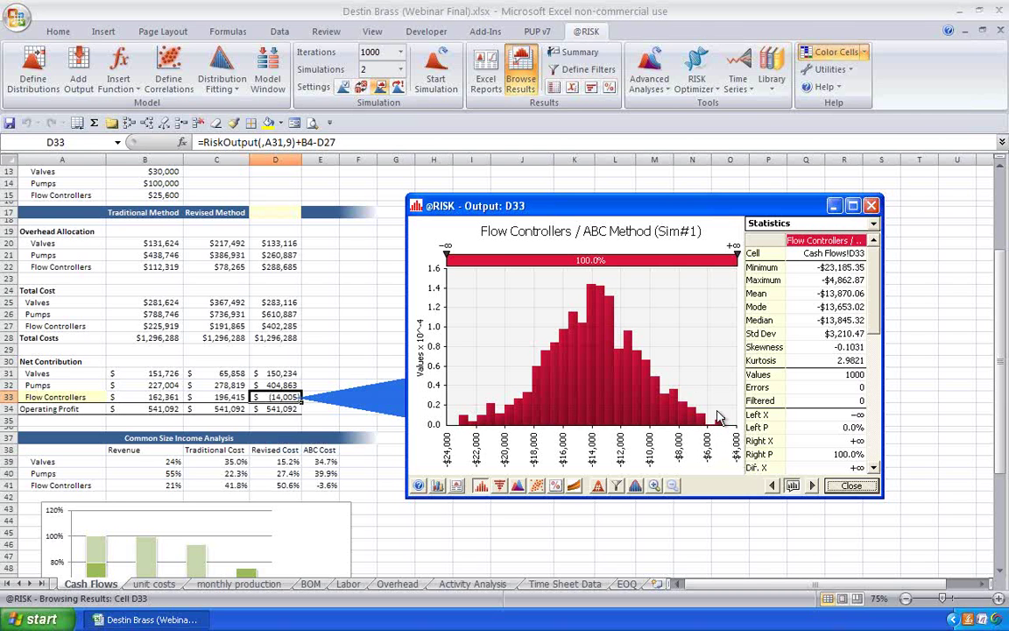
Display Simulation #2 for the ABC Method flow controllers, set the graph's delimiters to $5,500 and $18,750, and close the results window
{"action": "left_click", "coordinate": [598, 489]}
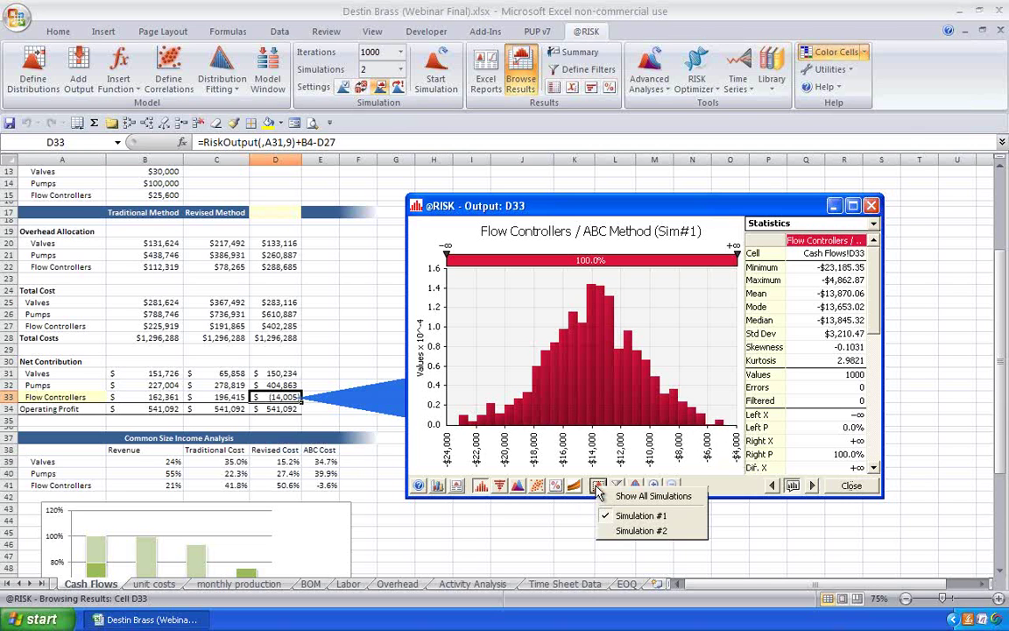
{"action": "left_click", "coordinate": [646, 531]}
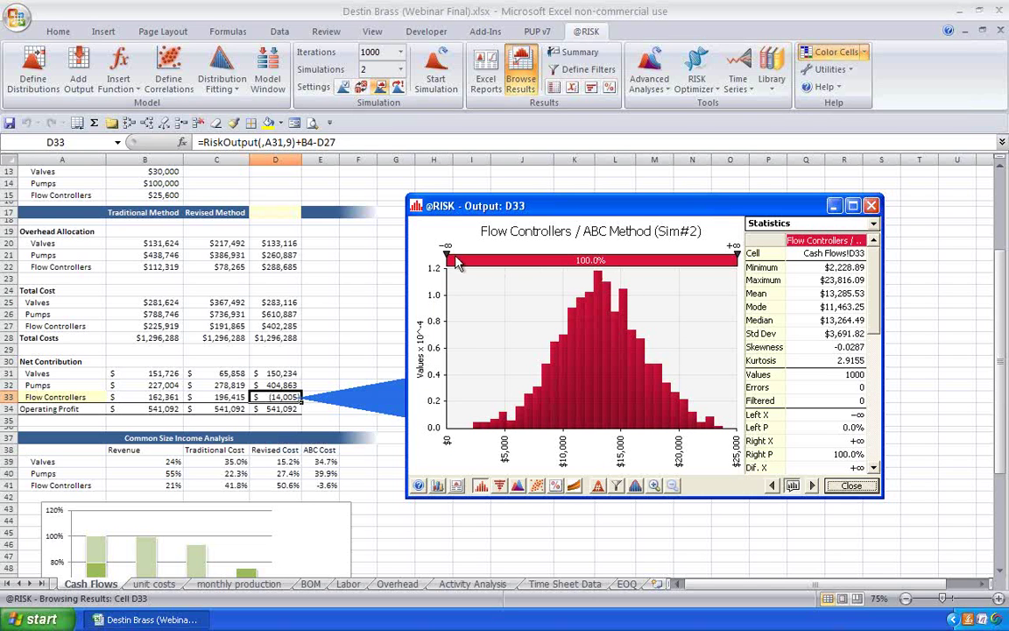
{"action": "left_click_drag", "start_coordinate": [447, 256], "coordinate": [511, 253]}
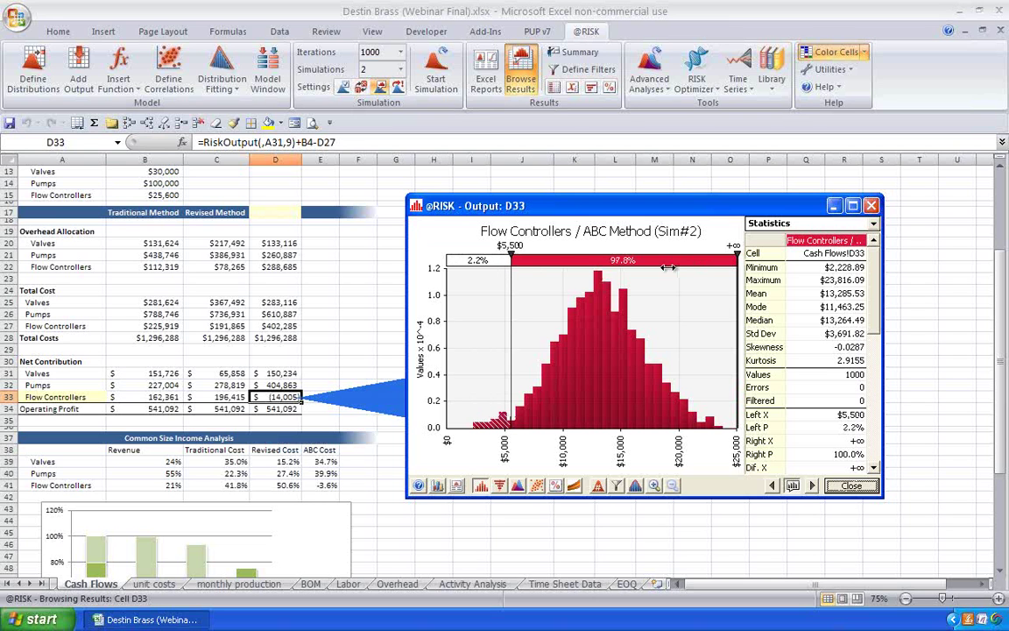
{"action": "left_click_drag", "start_coordinate": [667, 267], "coordinate": [664, 267]}
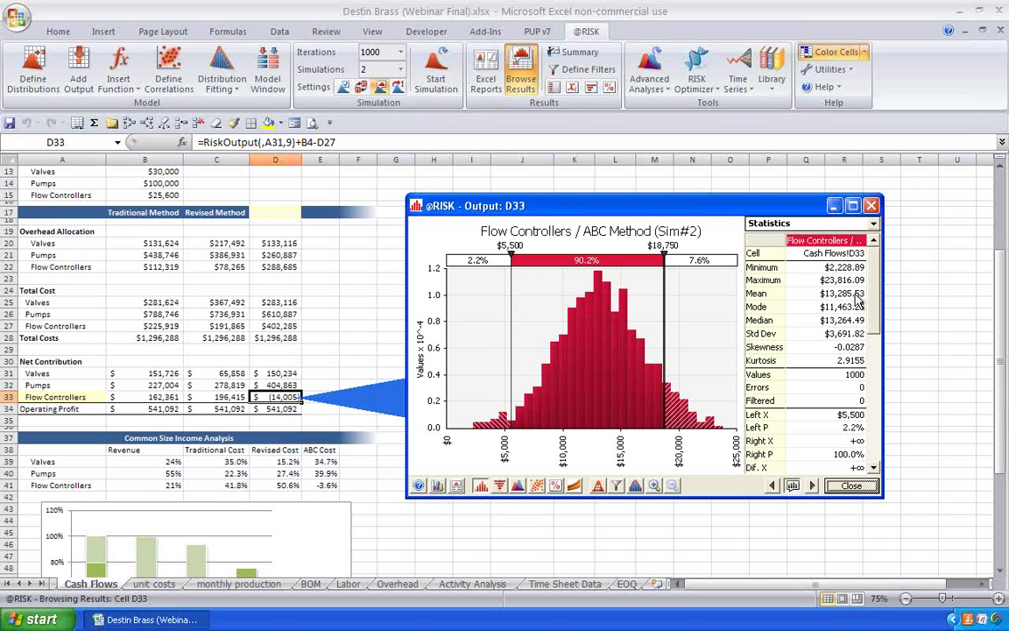
{"action": "left_click", "coordinate": [824, 296]}
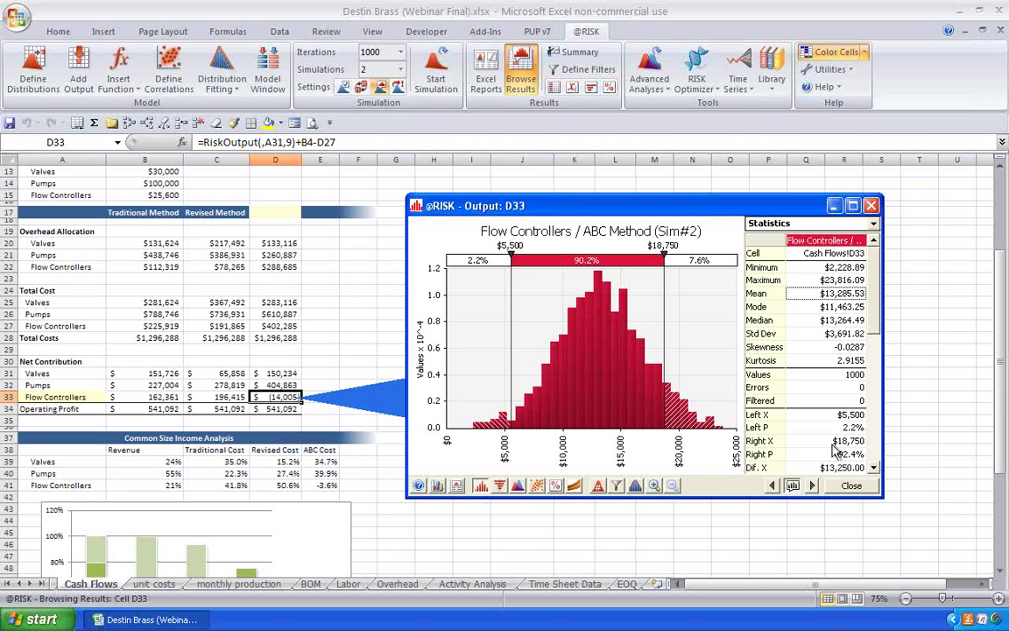
{"action": "left_click", "coordinate": [863, 488]}
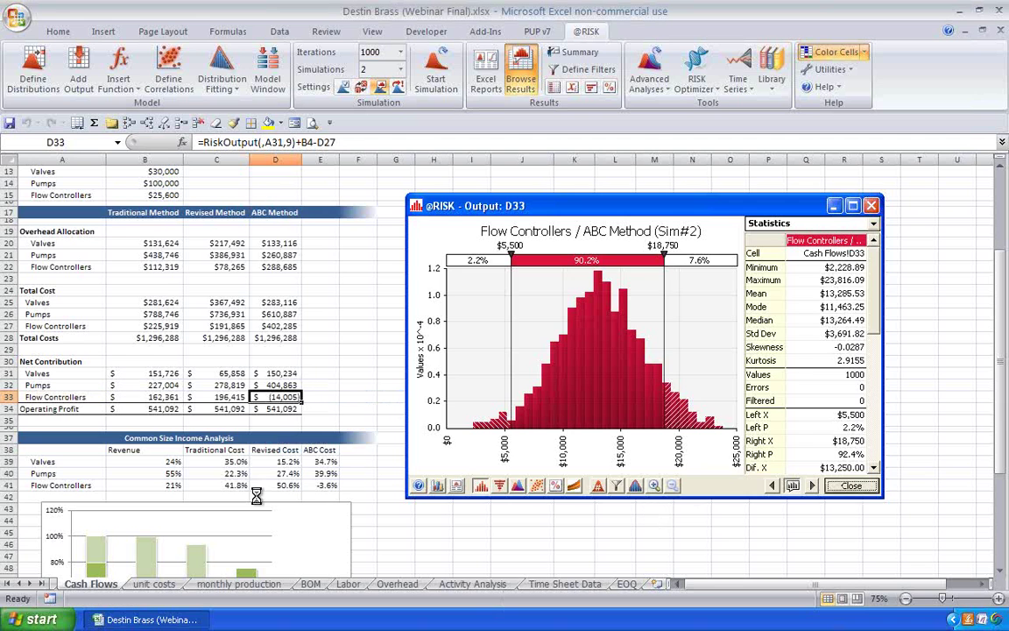
Browse the ABC Cost simulation results for valves in E39 and pumps in E40 of the Common Size Income Analysis
{"action": "scroll", "coordinate": [328, 388], "scroll_direction": "down", "scroll_amount": 3}
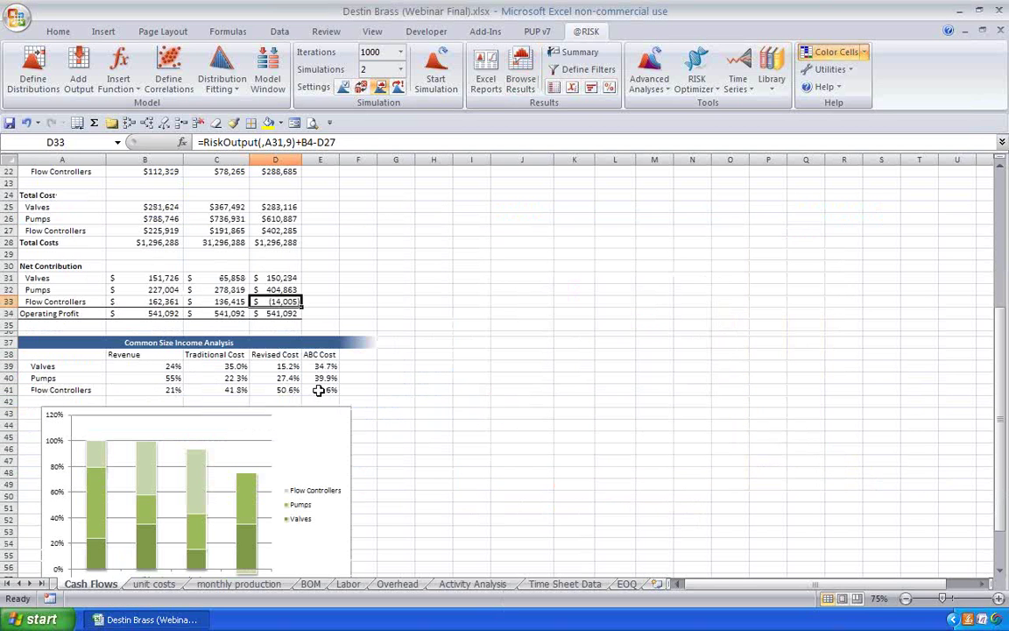
{"action": "left_click", "coordinate": [328, 389]}
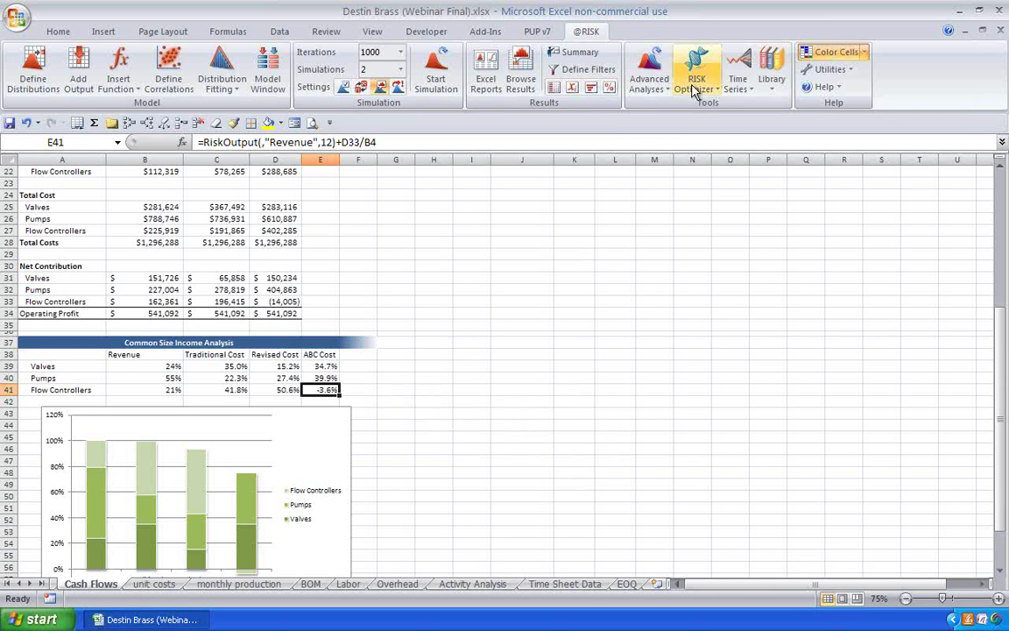
{"action": "left_click", "coordinate": [324, 366]}
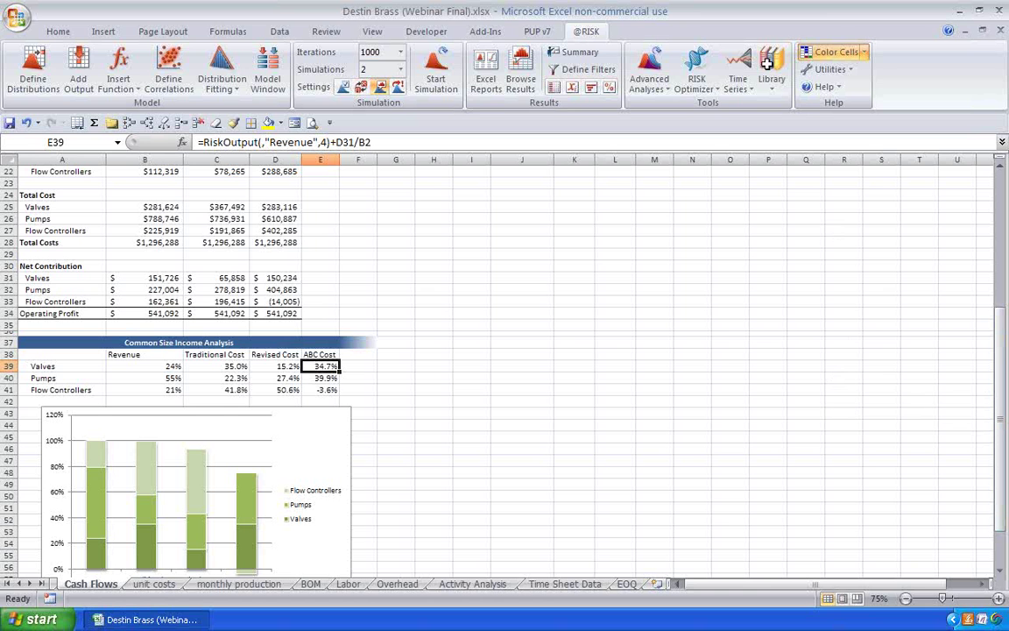
{"action": "left_click", "coordinate": [433, 74]}
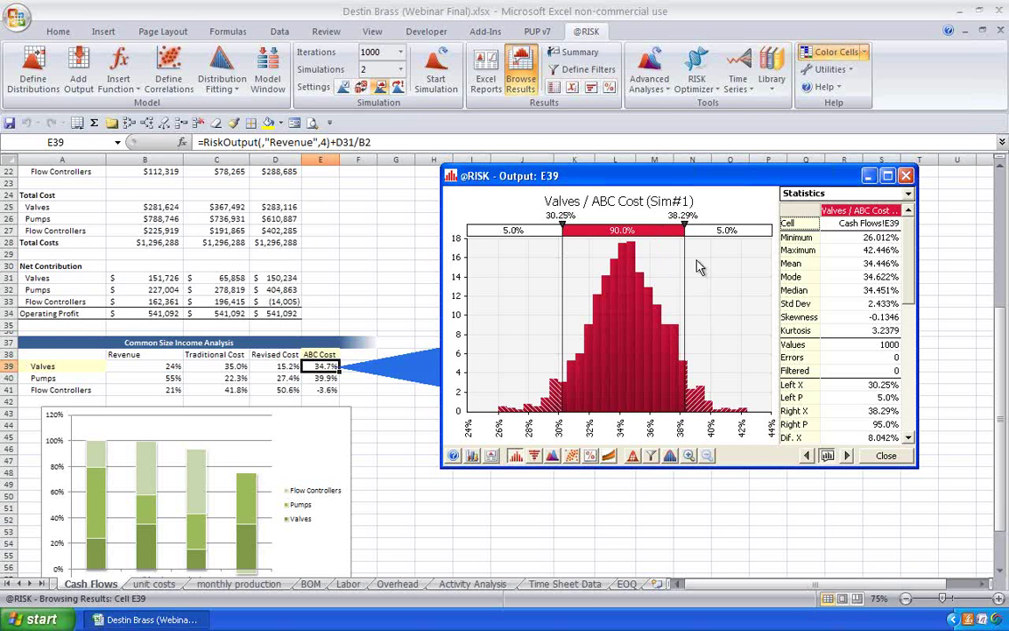
{"action": "left_click", "coordinate": [331, 375]}
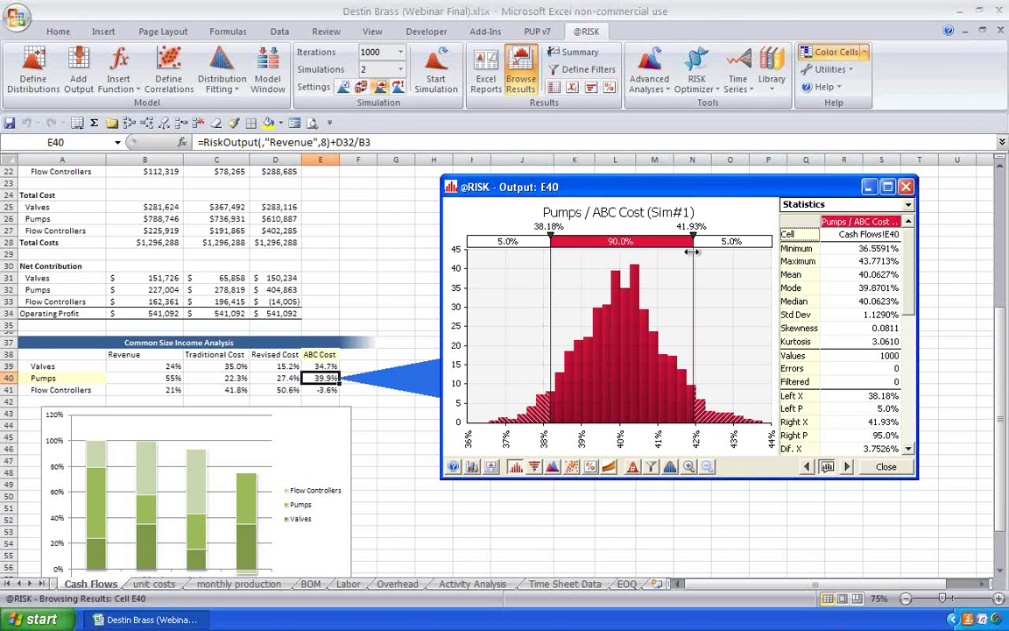
Browse the ABC Cost results for flow controllers in E41 and show them as a probability density graph
{"action": "left_click", "coordinate": [324, 391]}
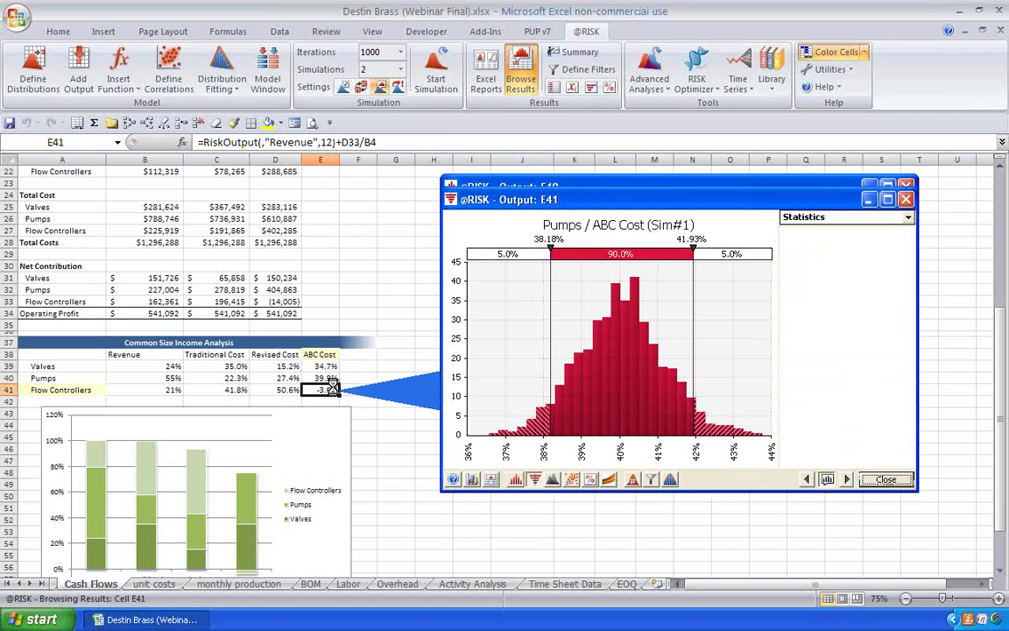
{"action": "left_click", "coordinate": [516, 479]}
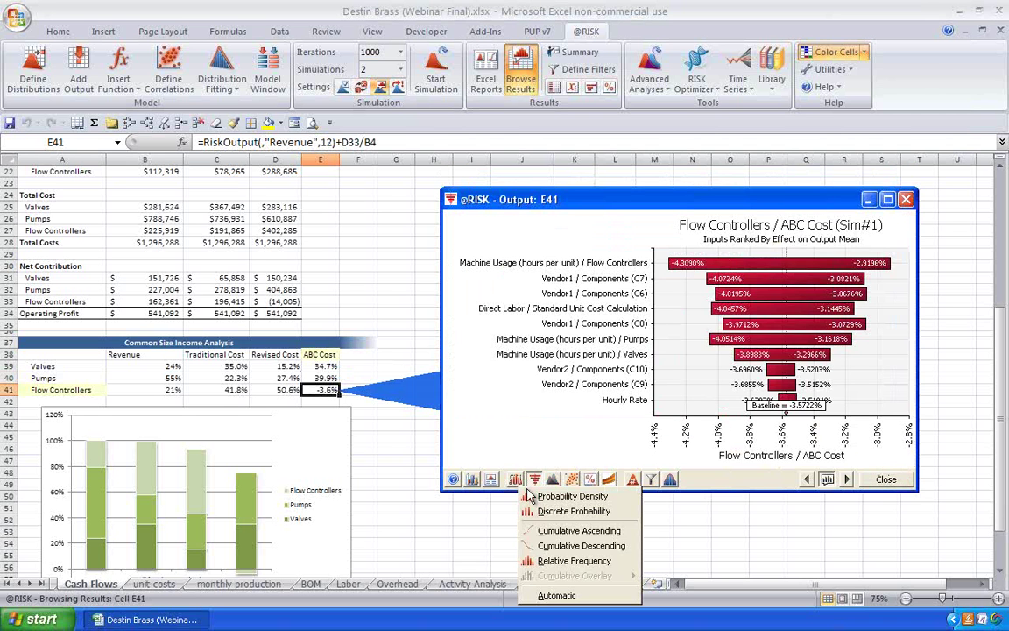
{"action": "left_click", "coordinate": [539, 497]}
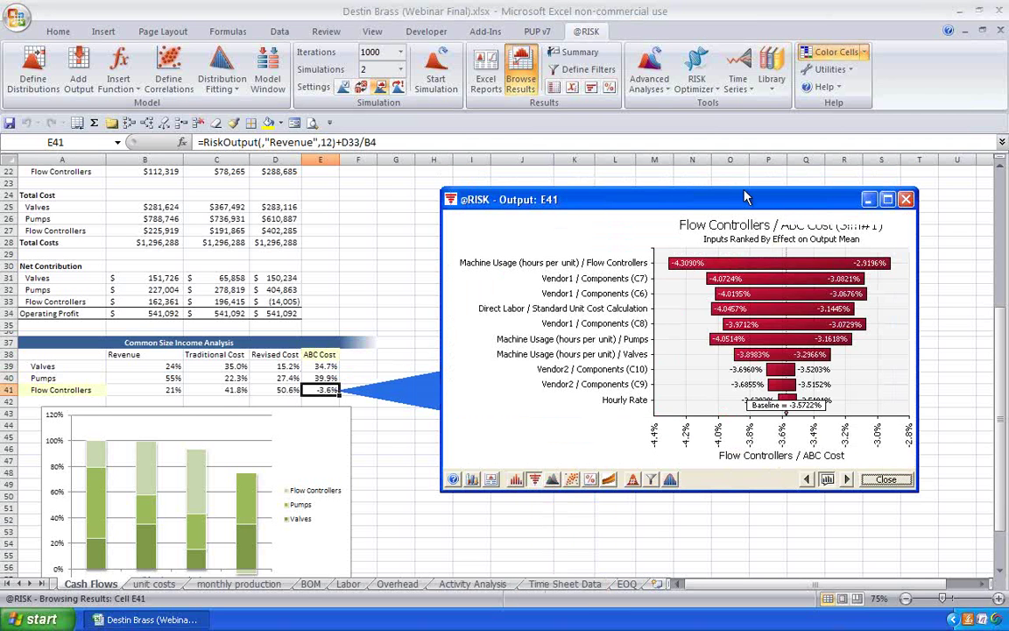
Display Simulation #2 for the flow controllers' ABC Cost in E41
{"action": "left_click", "coordinate": [632, 479]}
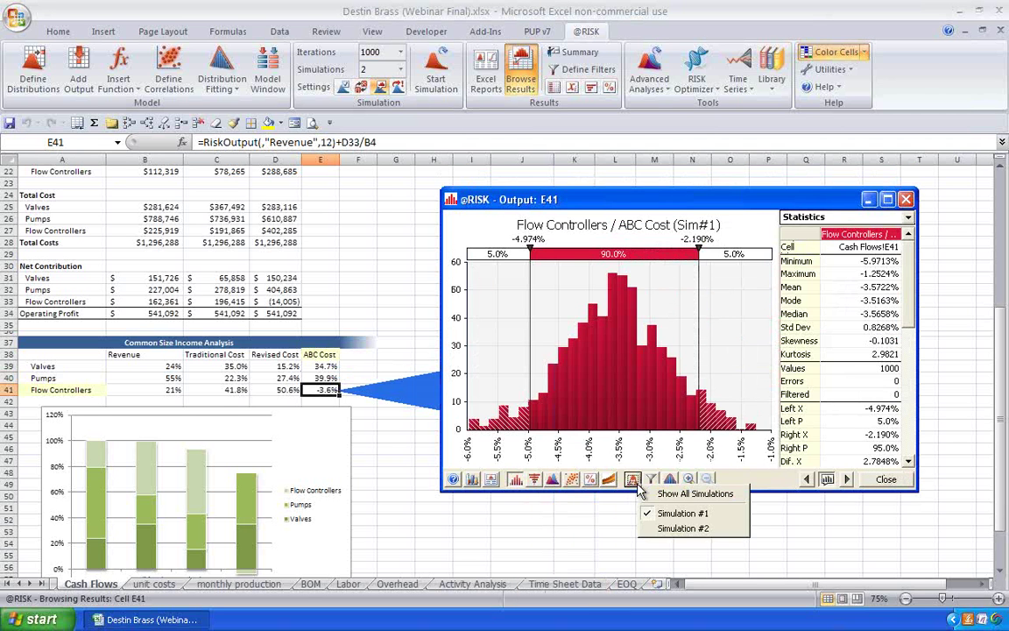
{"action": "left_click", "coordinate": [636, 481]}
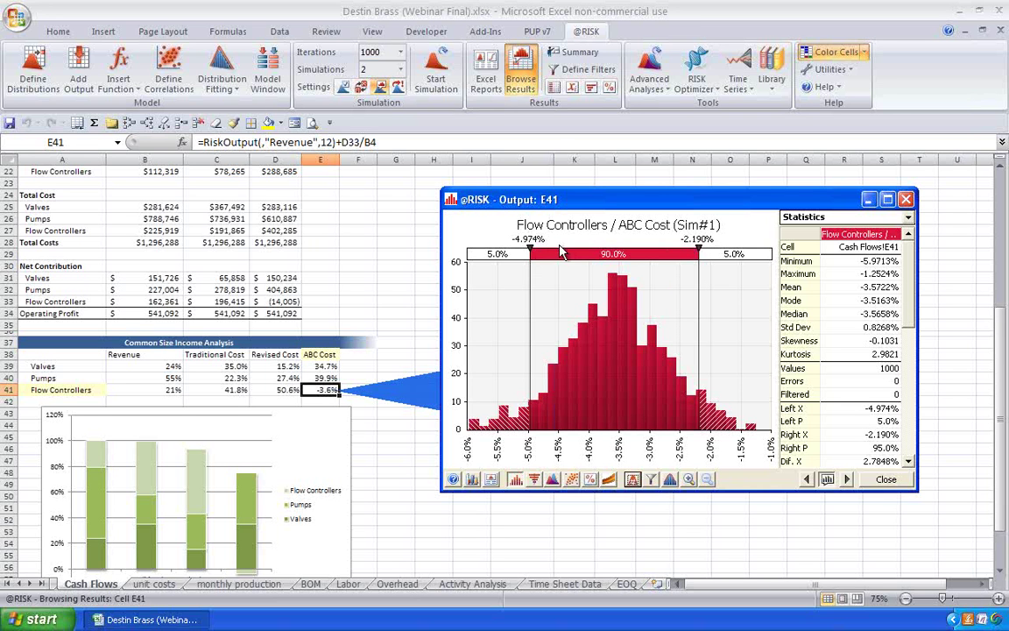
{"action": "left_click", "coordinate": [633, 479]}
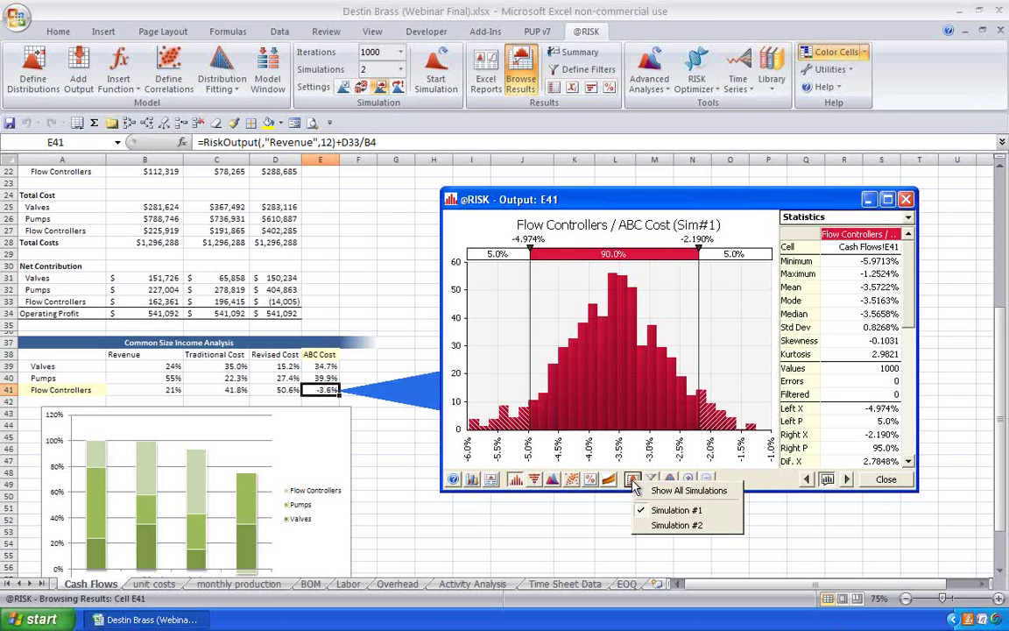
{"action": "left_click", "coordinate": [668, 525]}
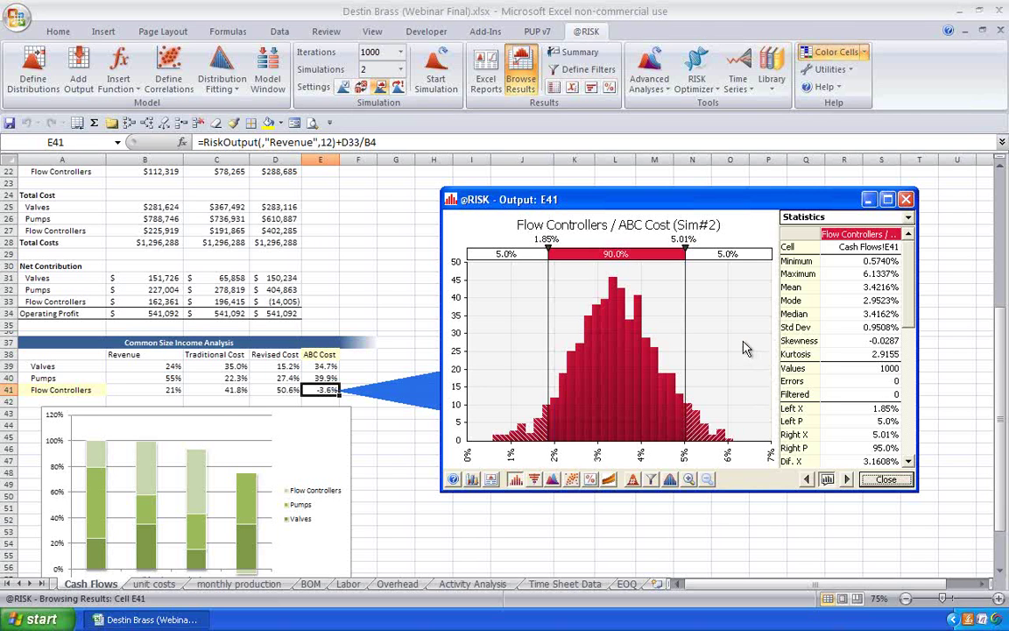
Show all simulations together for the flow controllers' ABC Cost, shift the results window aside, and close it
{"action": "left_click", "coordinate": [633, 479]}
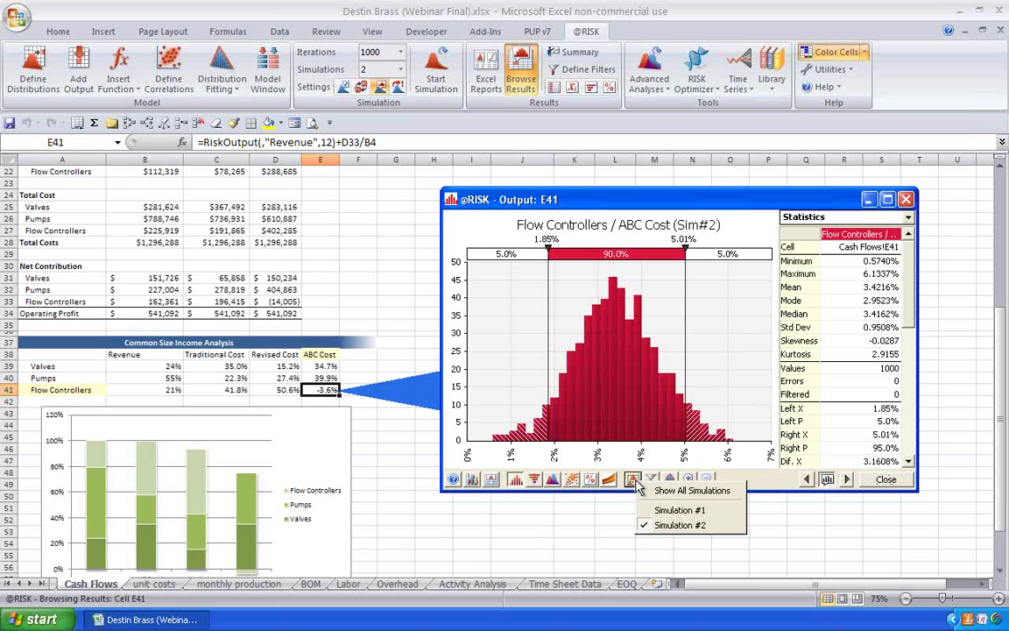
{"action": "left_click", "coordinate": [684, 490]}
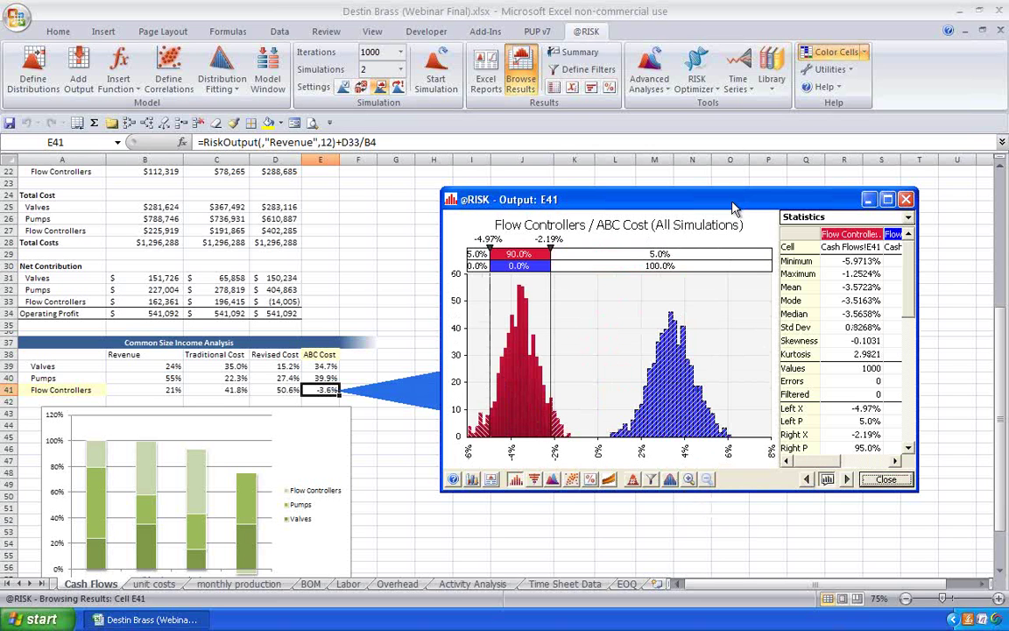
{"action": "mouse_move", "coordinate": [734, 208]}
{"action": "left_mouse_down"}
{"action": "mouse_move", "coordinate": [642, 201]}
{"action": "mouse_move", "coordinate": [673, 186]}
{"action": "mouse_move", "coordinate": [668, 195]}
{"action": "mouse_move", "coordinate": [727, 191]}
{"action": "left_mouse_up"}
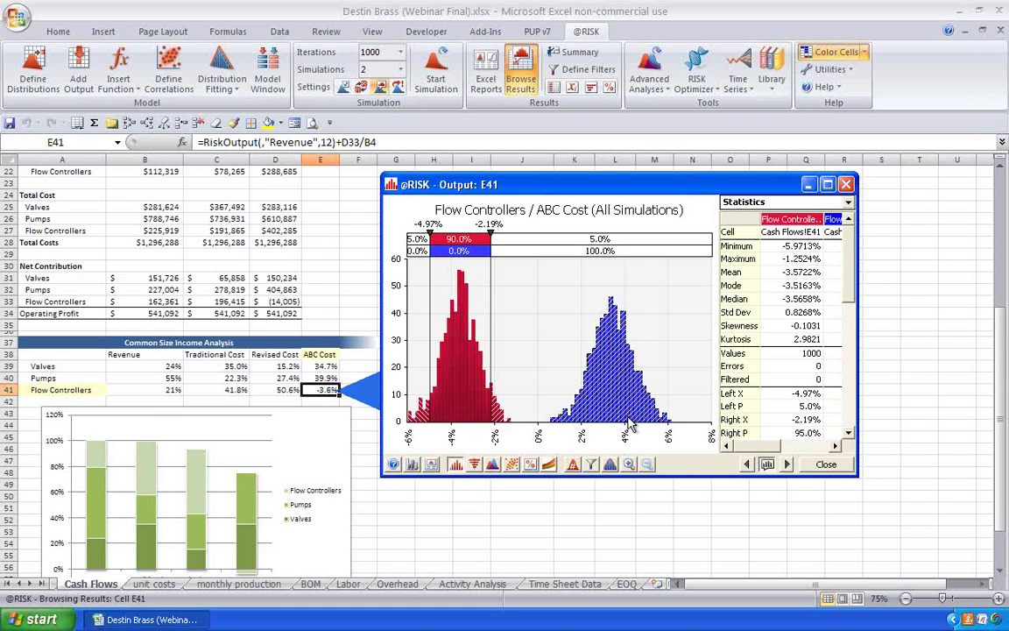
{"action": "left_click", "coordinate": [837, 469]}
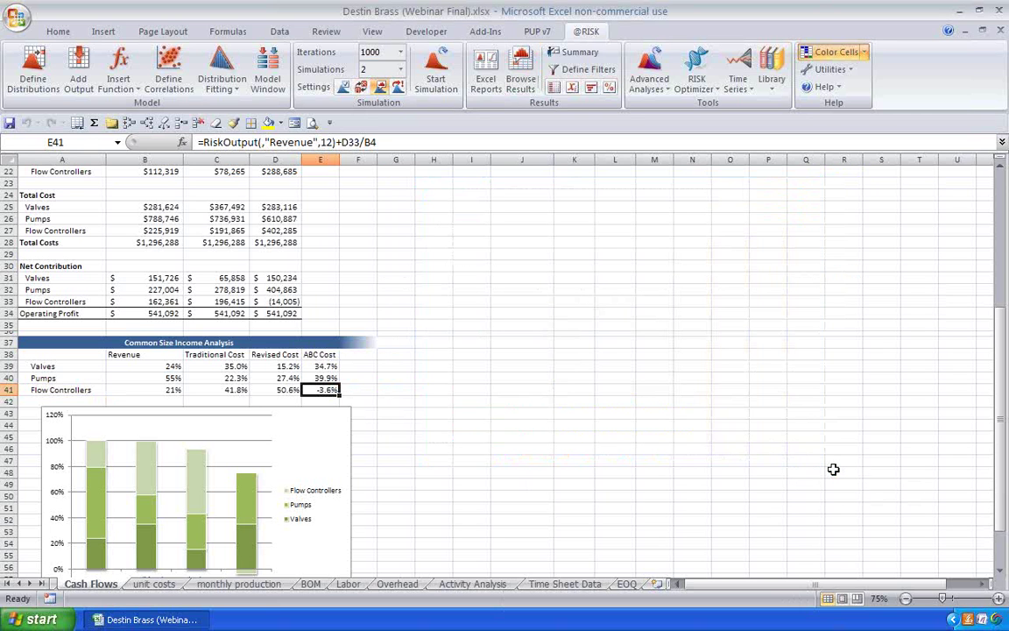
Switch to the Keynote presentation and go past blank slide 10 to slide 11, "Analyzing Results: Sensitivities"
{"action": "key", "text": "super+Tab"}
{"action": "key", "text": "super+Tab"}
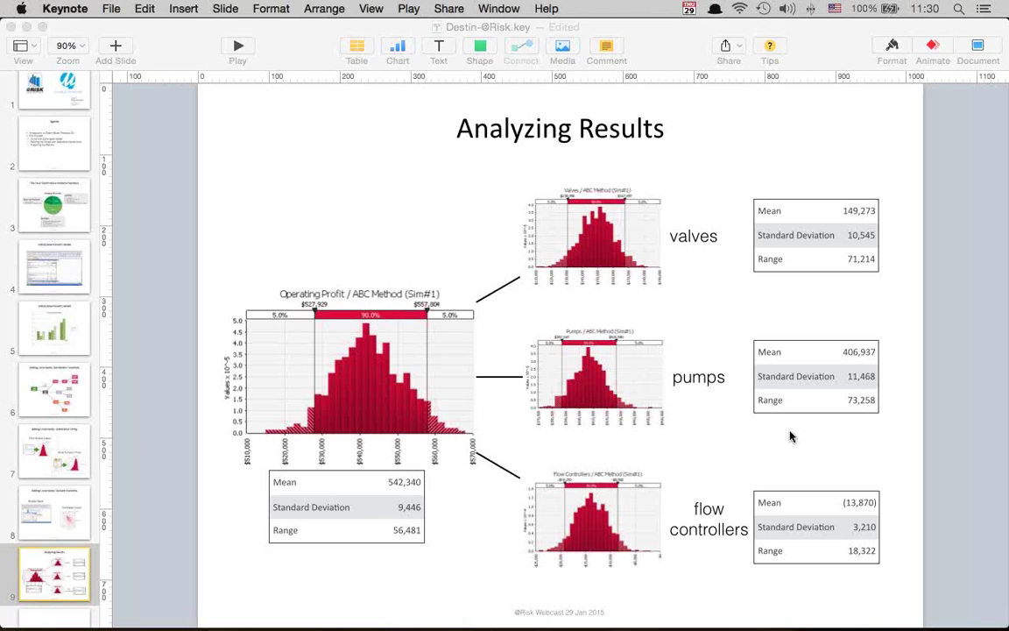
{"action": "left_click", "coordinate": [51, 611]}
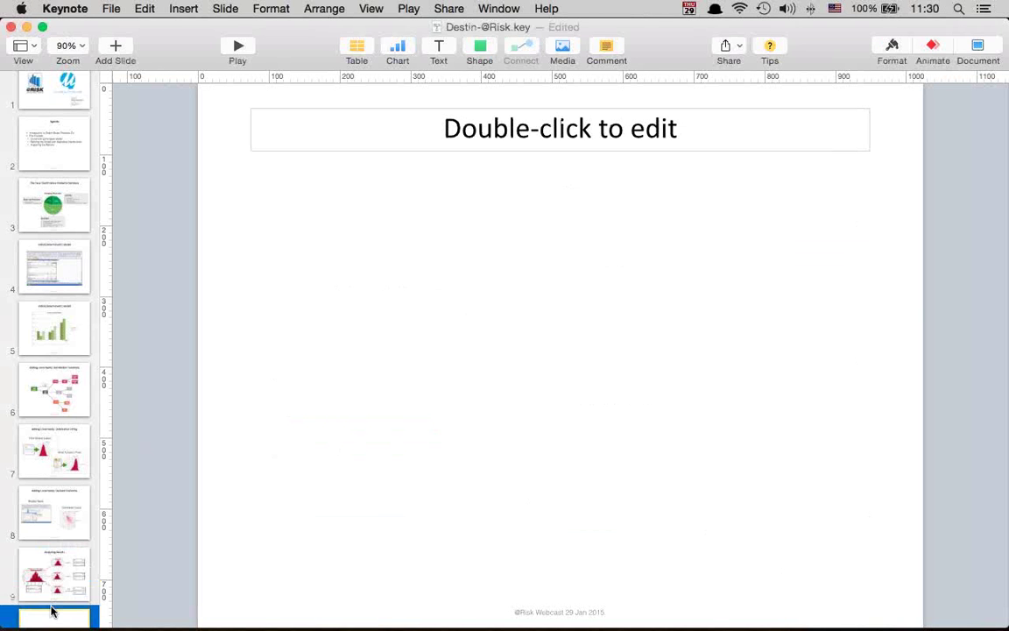
{"action": "key", "text": "super+v"}
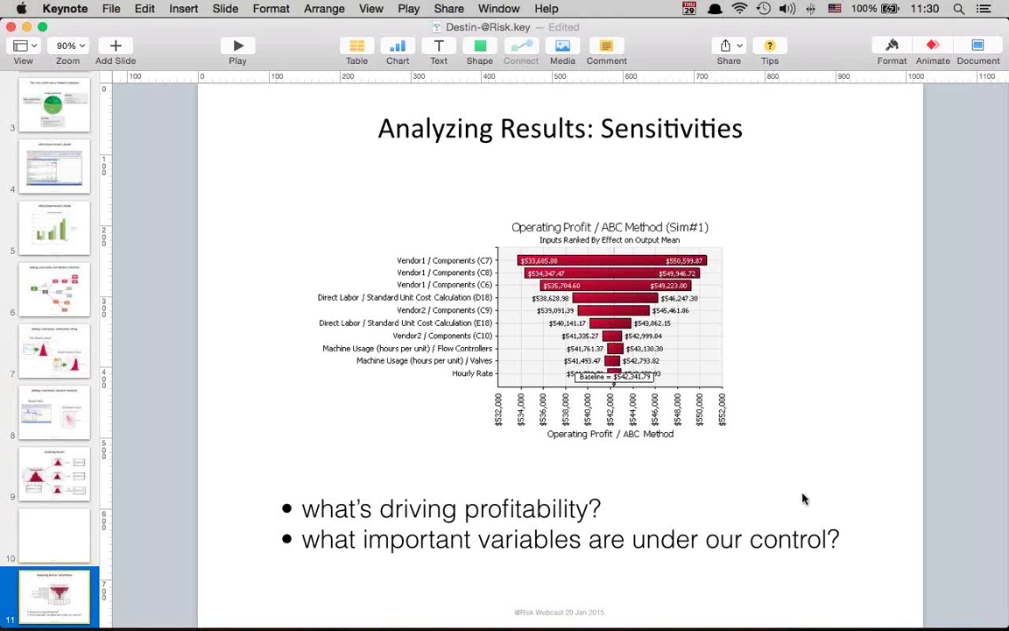
Switch back to Excel, browse the ABC Method operating profit results in D34, and move the results window off the cell
{"action": "key", "text": "super+Tab"}
{"action": "key", "text": "super+Tab"}
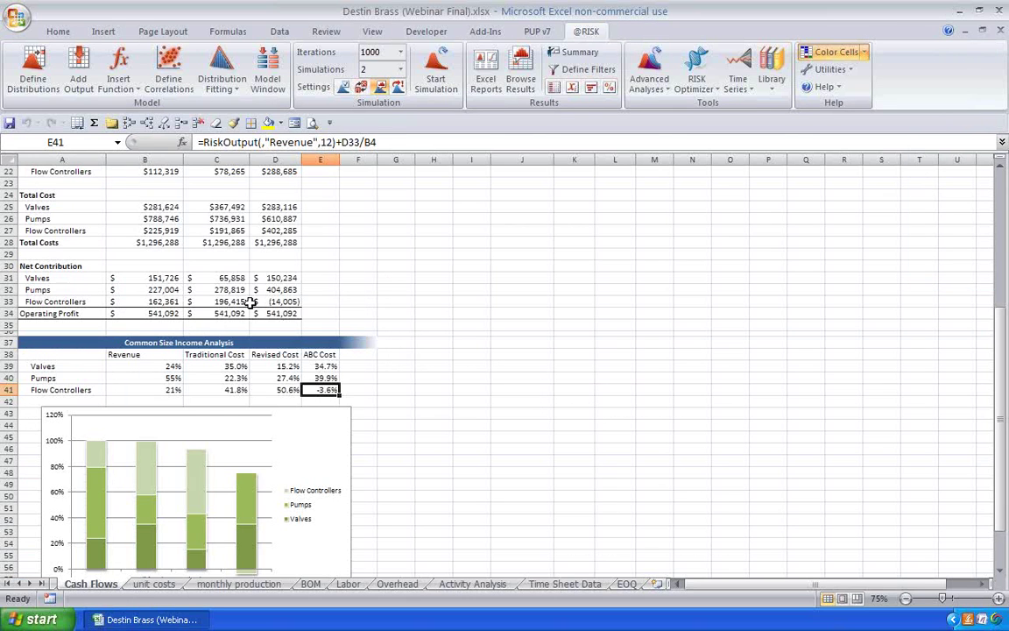
{"action": "left_click", "coordinate": [273, 313]}
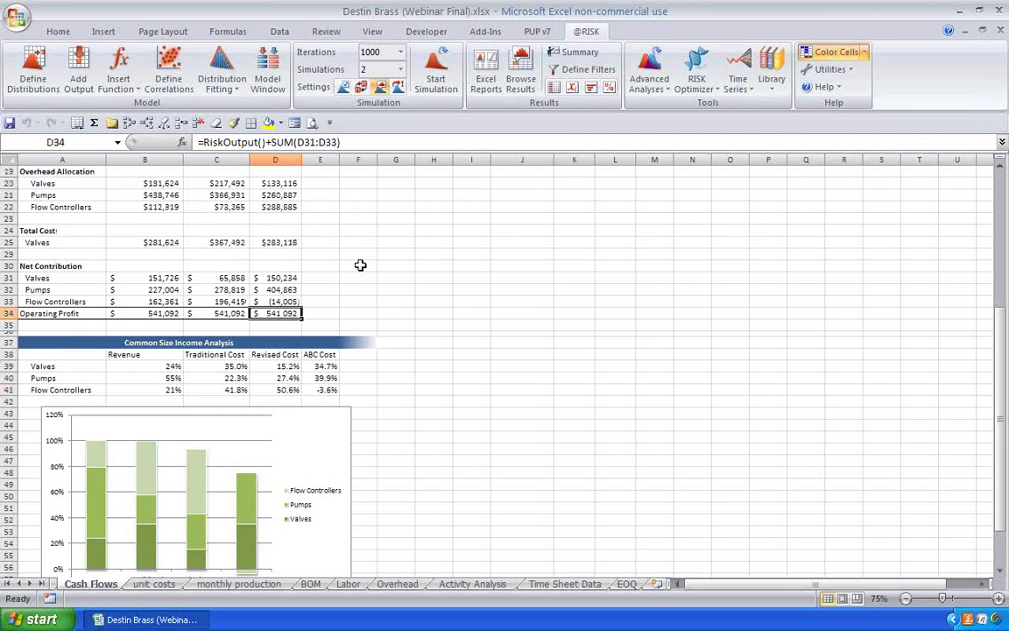
{"action": "scroll", "coordinate": [356, 261], "scroll_direction": "up", "scroll_amount": 5}
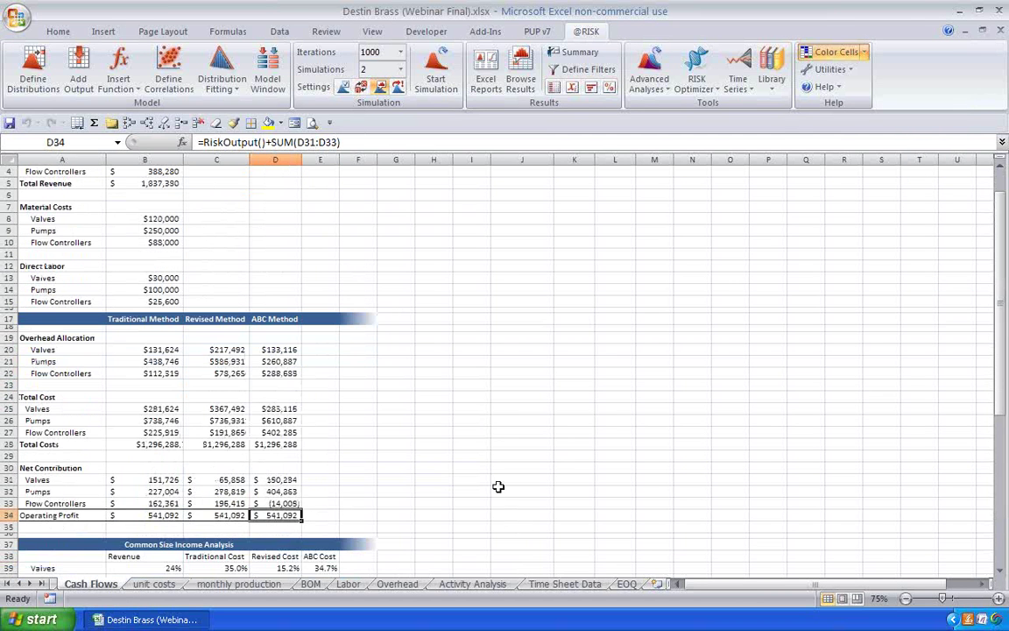
{"action": "left_click", "coordinate": [521, 72]}
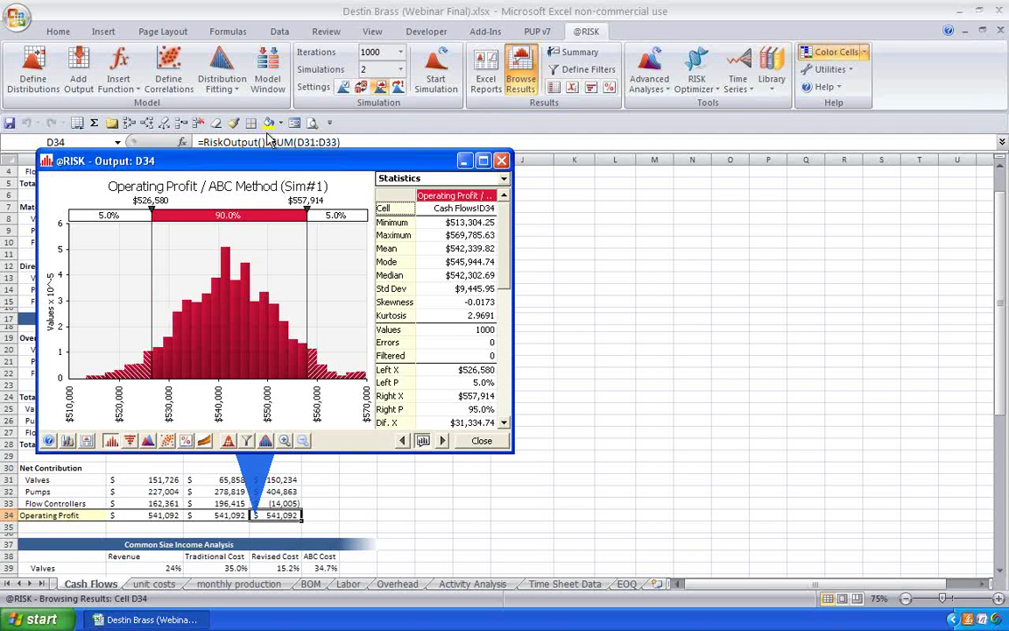
{"action": "left_click_drag", "start_coordinate": [296, 168], "coordinate": [668, 159]}
Show the operating profit sensitivities as a Change in Output Mean tornado graph and move its window clear of the ABC Method column
{"action": "left_click", "coordinate": [351, 435]}
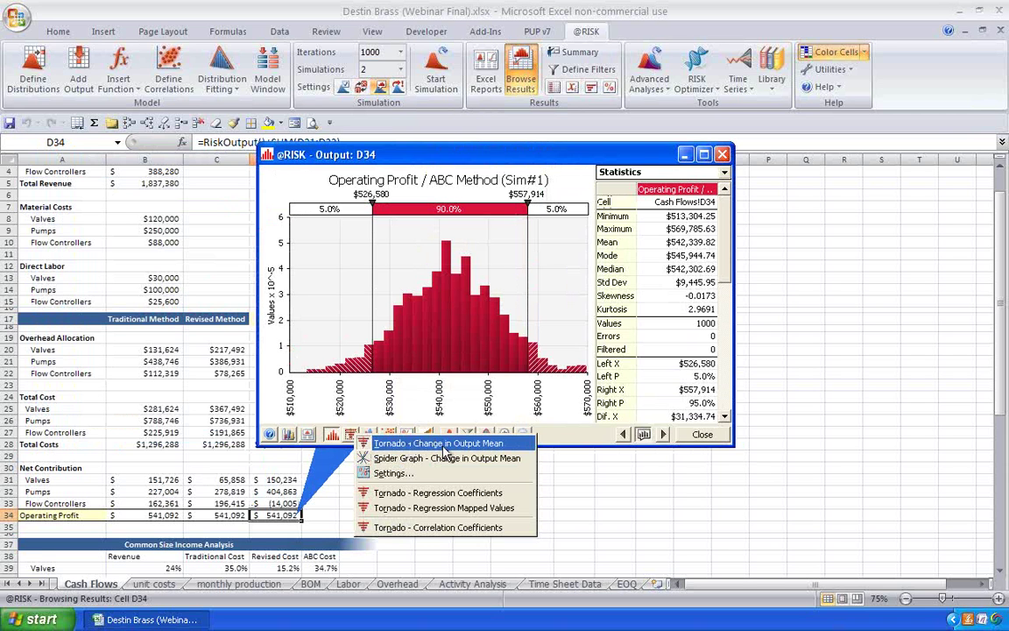
{"action": "left_click", "coordinate": [442, 444]}
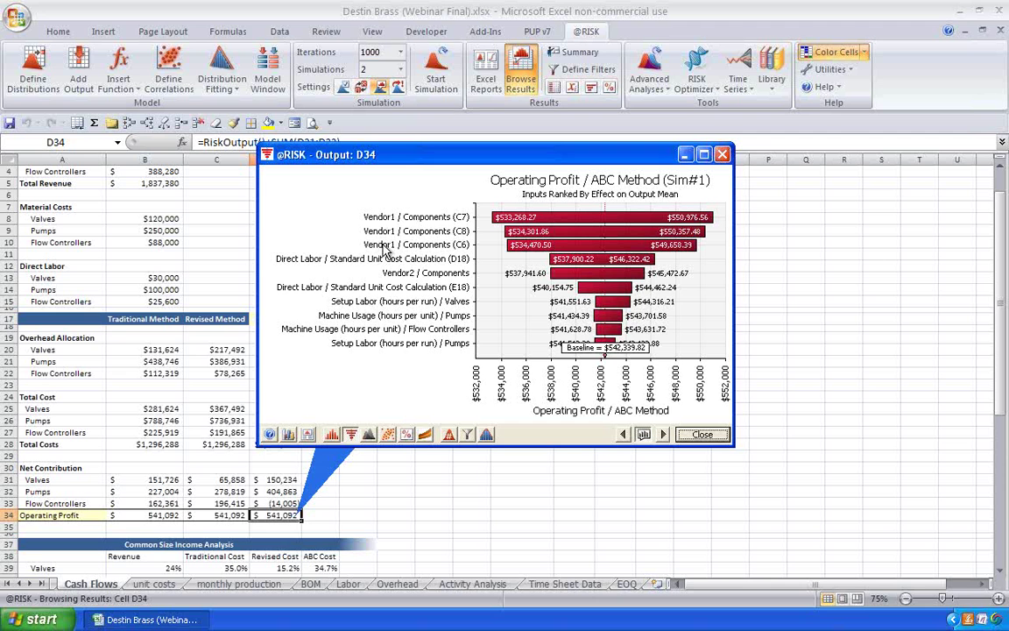
{"action": "left_click", "coordinate": [269, 515]}
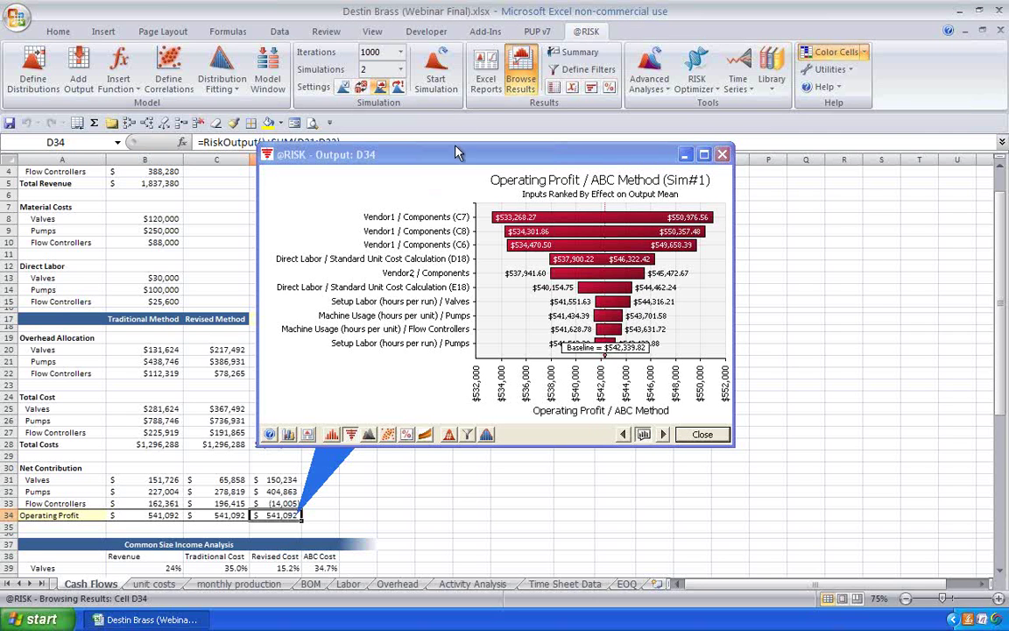
{"action": "left_click_drag", "start_coordinate": [455, 153], "coordinate": [531, 159]}
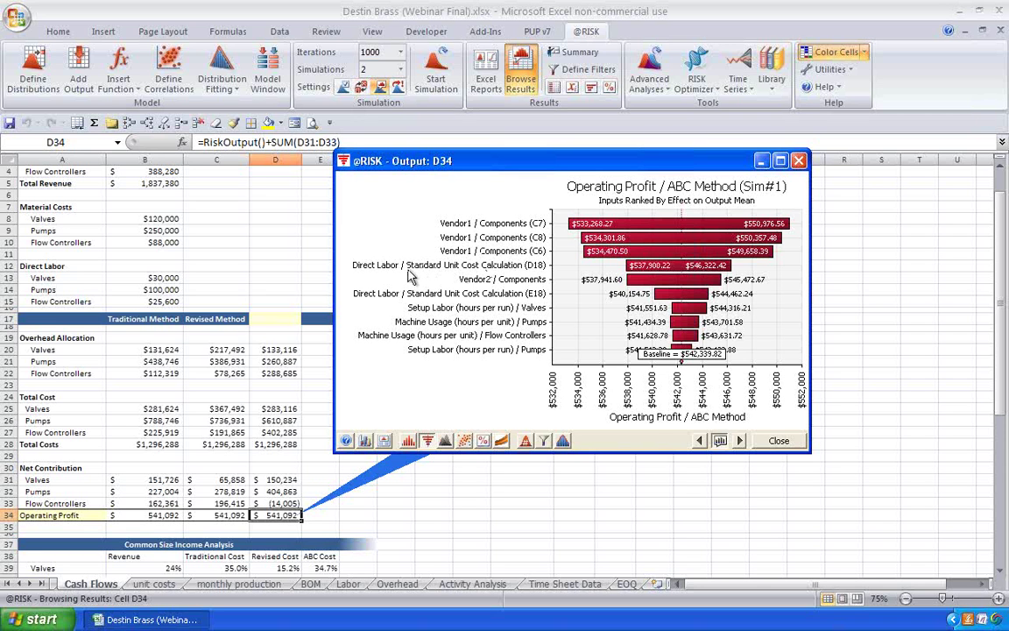
Browse the ABC Method flow controllers results in D33 and show them as a Change in Output Mean tornado graph
{"action": "left_click", "coordinate": [295, 506]}
{"action": "left_click", "coordinate": [131, 430]}
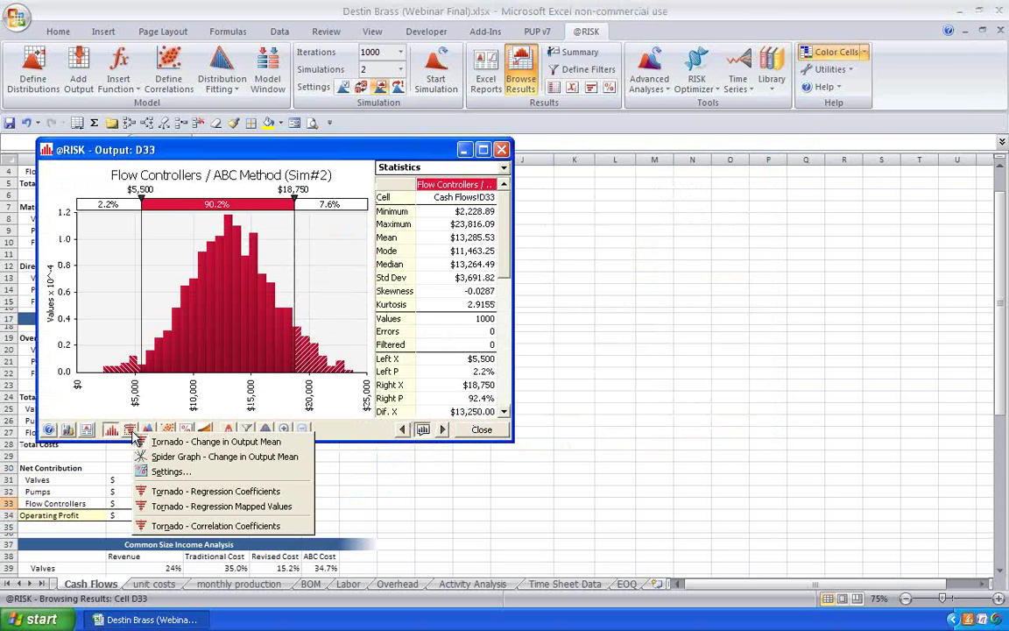
{"action": "left_click", "coordinate": [190, 444]}
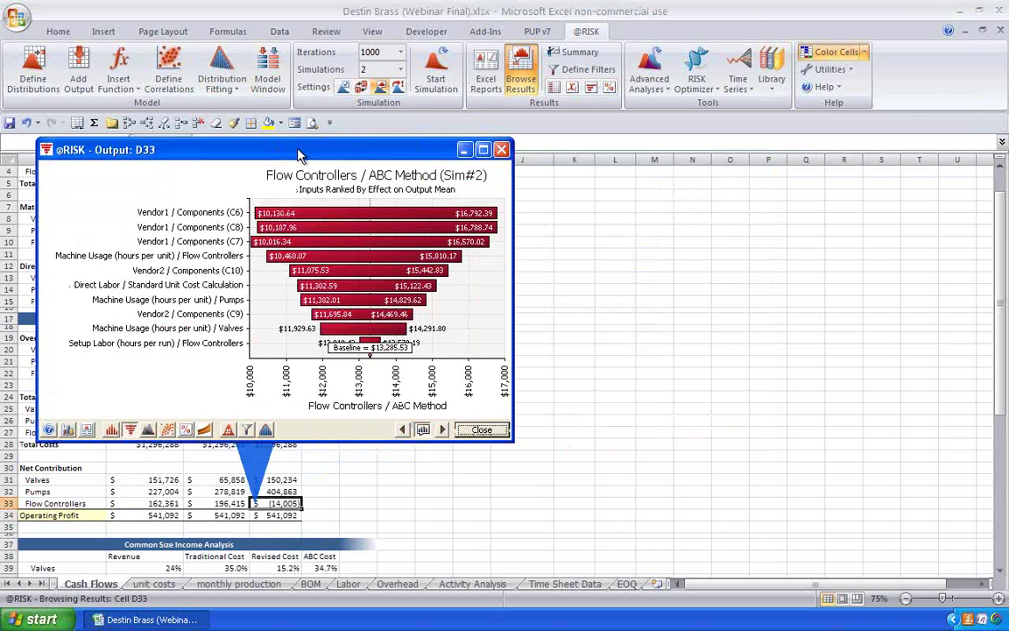
Move the flow controllers tornado graph clear of the ABC Method column to examine it beside the worksheet, and close the results window
{"action": "left_click_drag", "start_coordinate": [298, 155], "coordinate": [614, 158]}
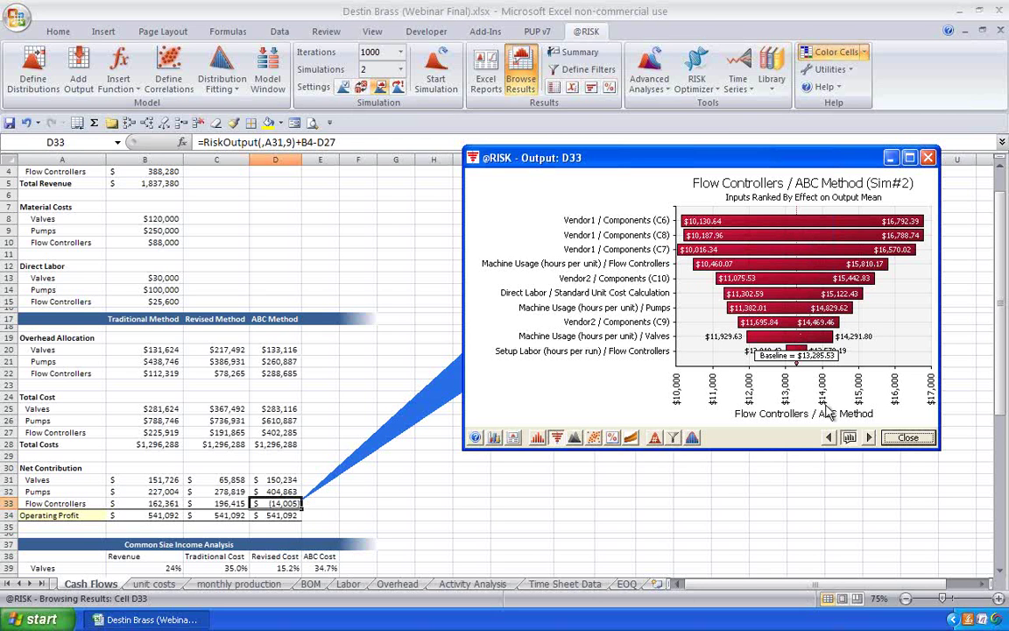
{"action": "left_click", "coordinate": [908, 437]}
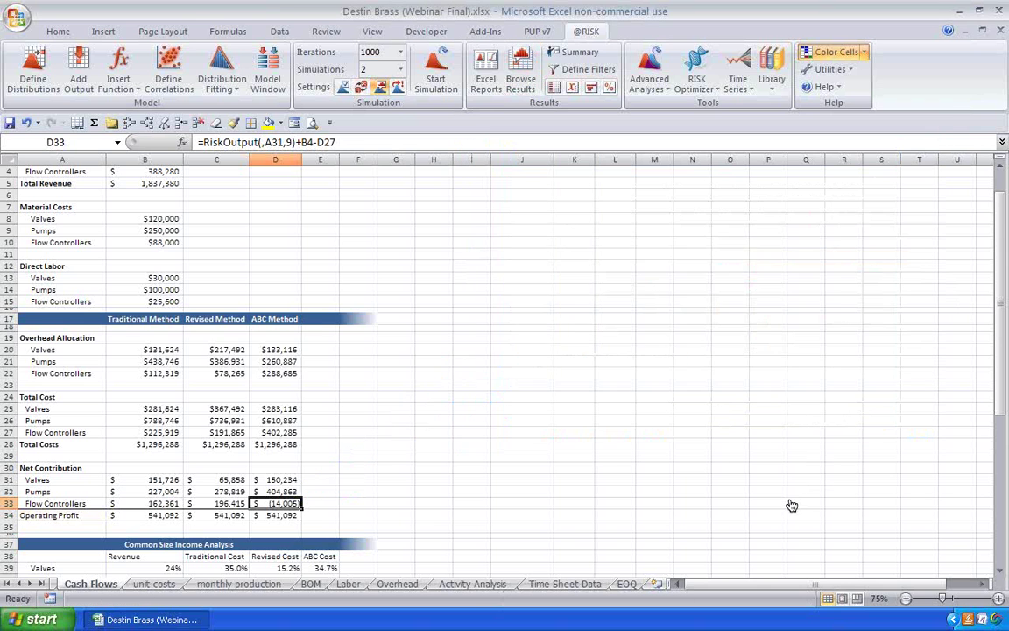
Switch to the Keynote presentation and show slide 12, "Analyzing Results: Impact on Decision"
{"action": "key", "text": "super+Tab"}
{"action": "key", "text": "super+Tab"}
{"action": "key", "text": "Escape"}
{"action": "key", "text": "super+Tab"}
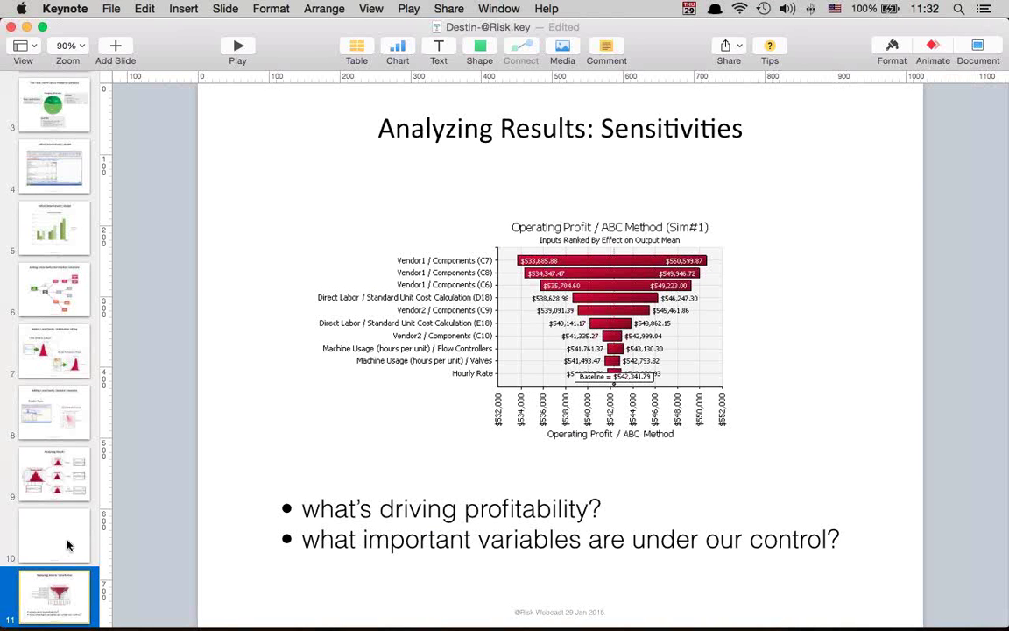
{"action": "scroll", "coordinate": [65, 550], "scroll_direction": "down", "scroll_amount": 3}
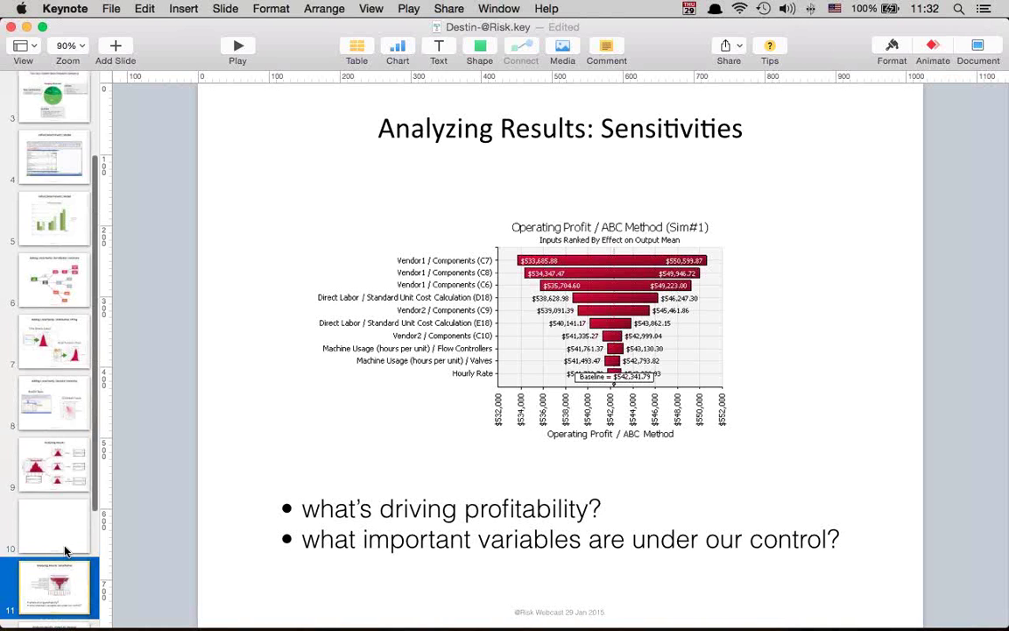
{"action": "scroll", "coordinate": [71, 548], "scroll_direction": "down", "scroll_amount": 5}
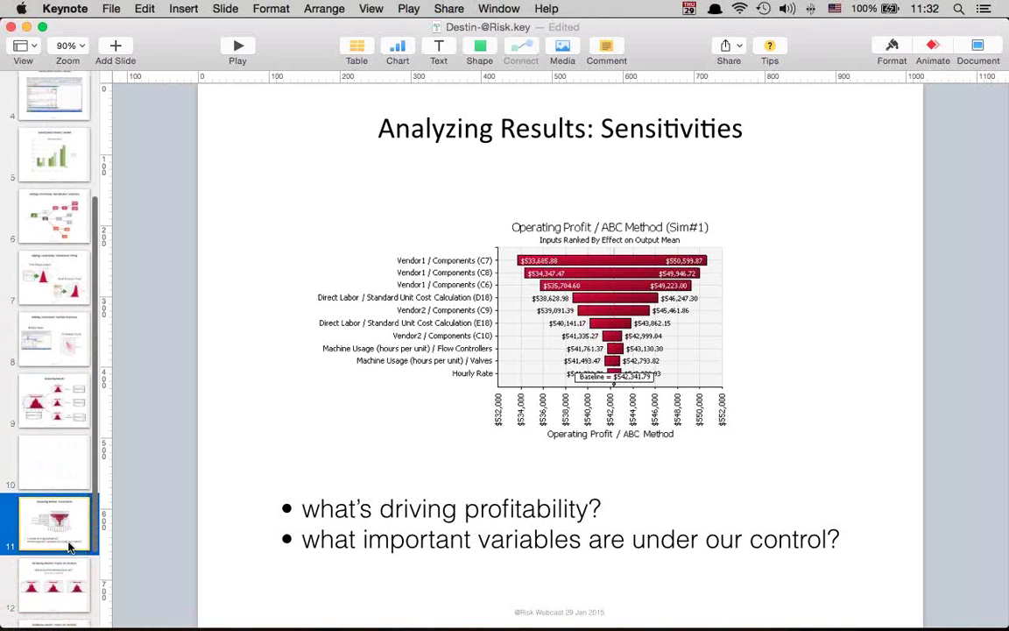
{"action": "scroll", "coordinate": [67, 544], "scroll_direction": "down", "scroll_amount": 1}
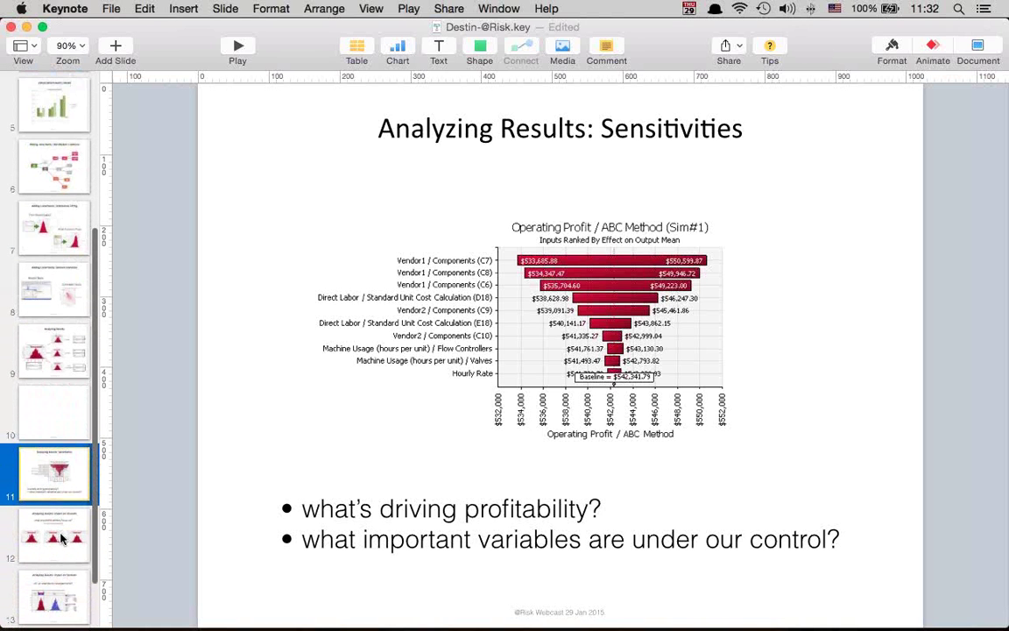
{"action": "scroll", "coordinate": [48, 508], "scroll_direction": "down", "scroll_amount": 3}
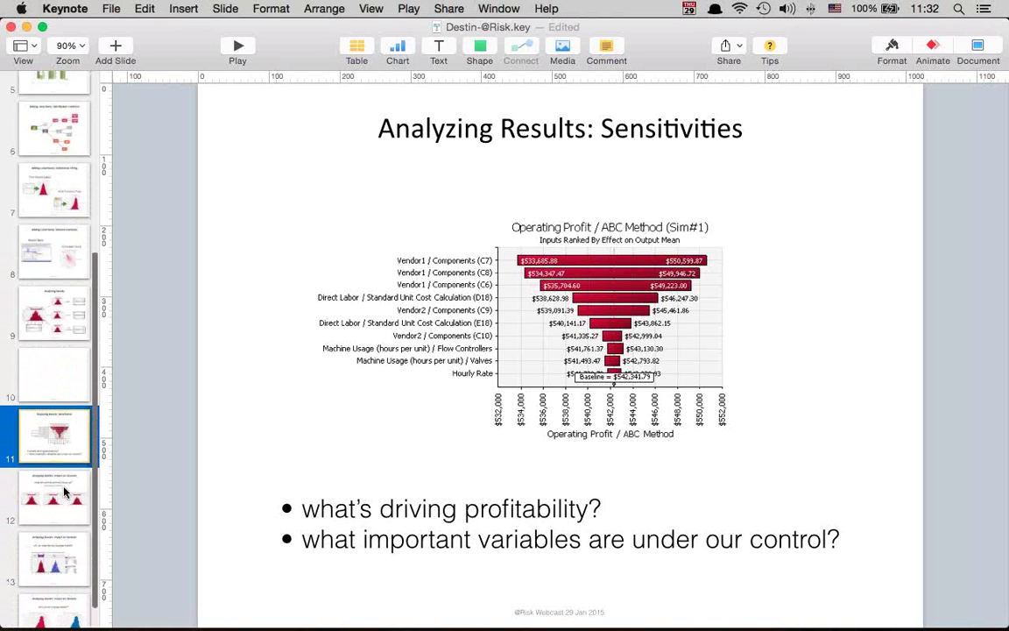
{"action": "left_click", "coordinate": [64, 493]}
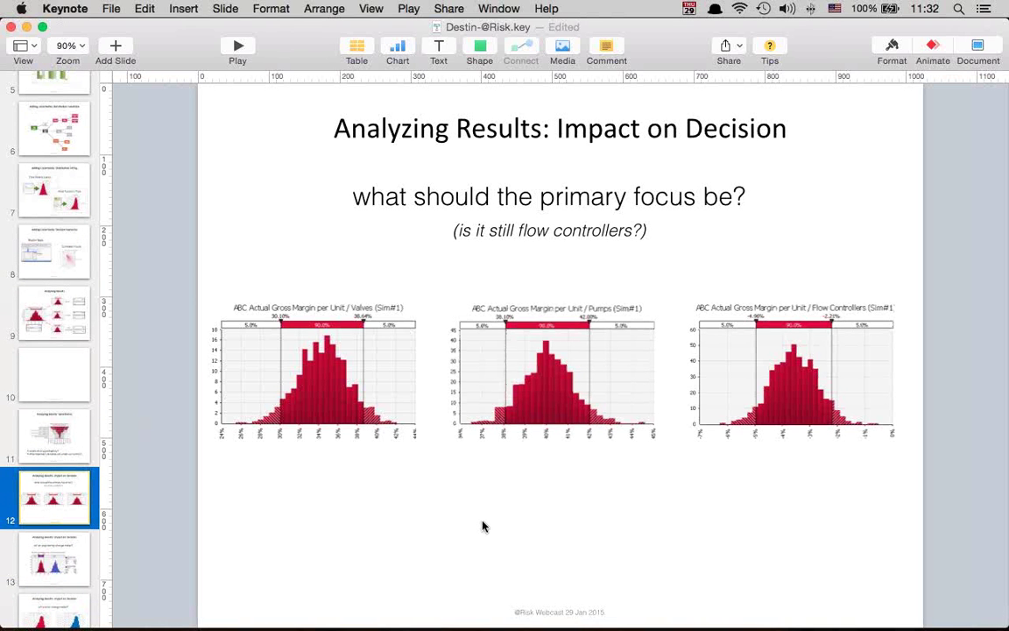